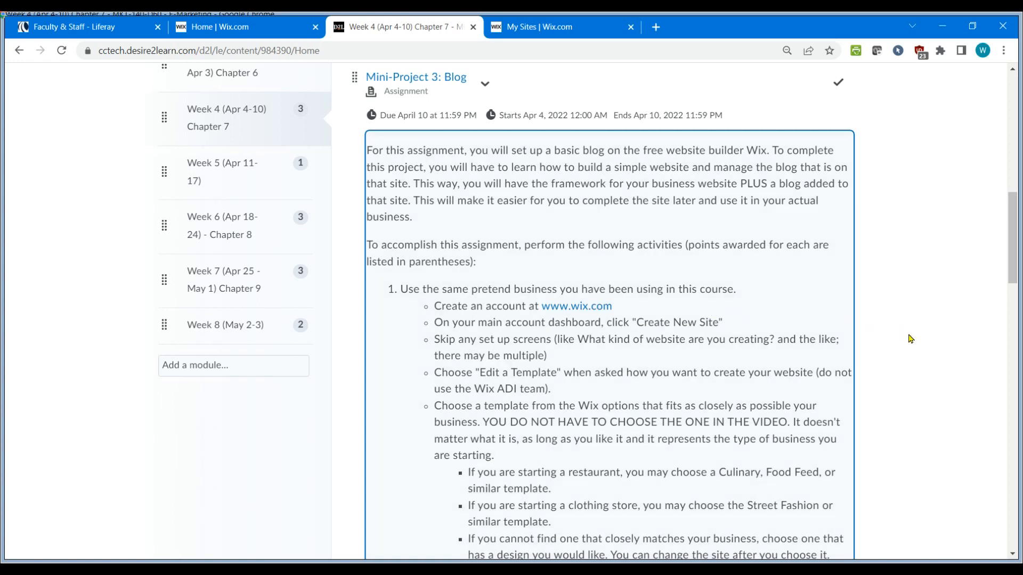
Start a new site from the sites dashboard, skip the setup questions, and choose to edit a template.
scroll(911, 339, "down", 3)
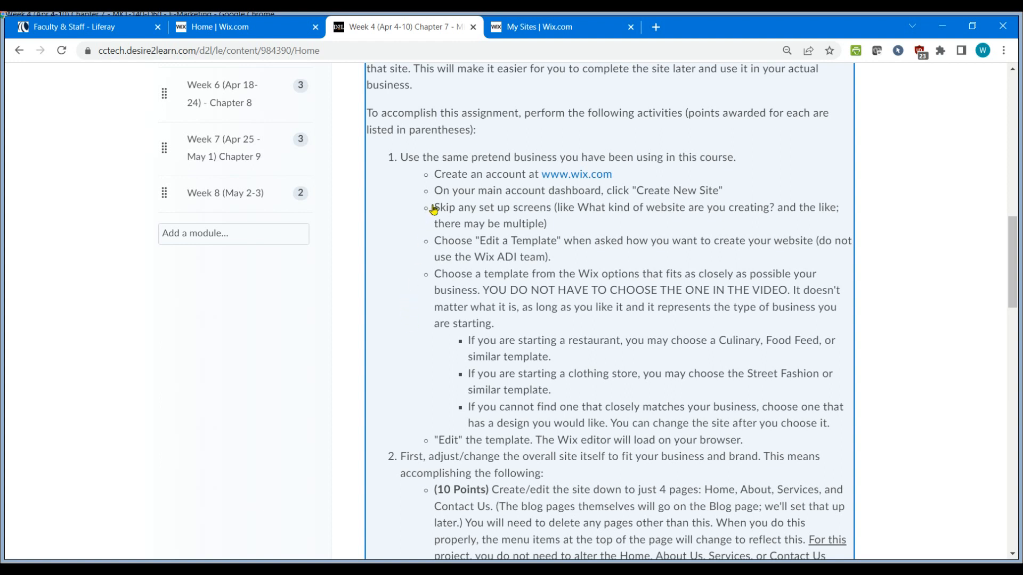
left_click(563, 28)
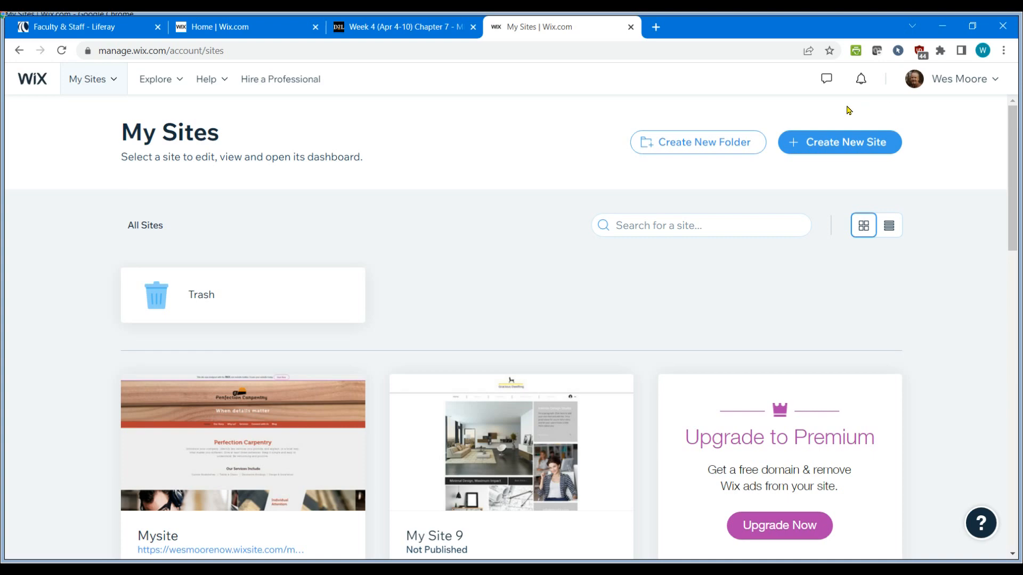
left_click(840, 148)
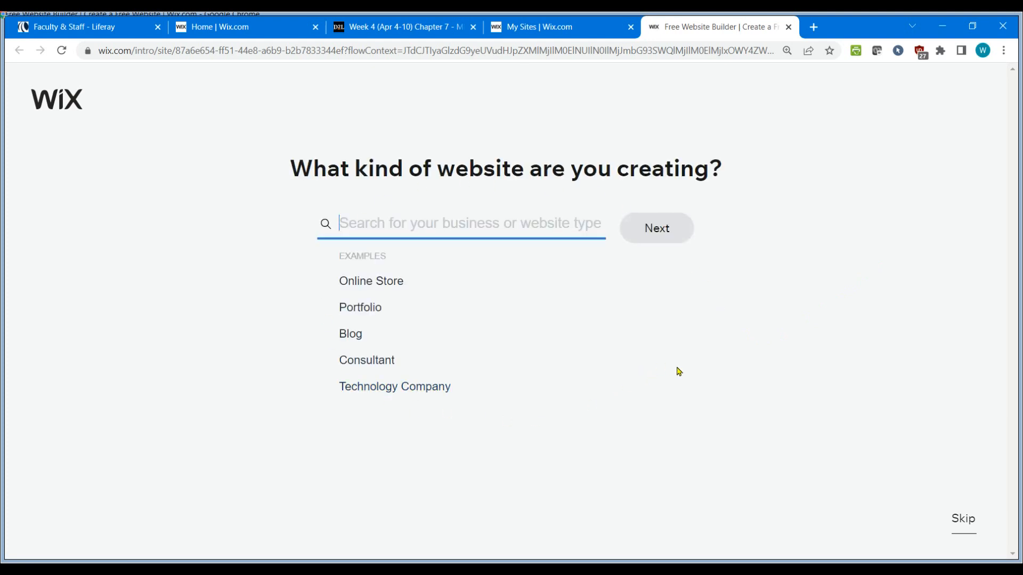
left_click(788, 26)
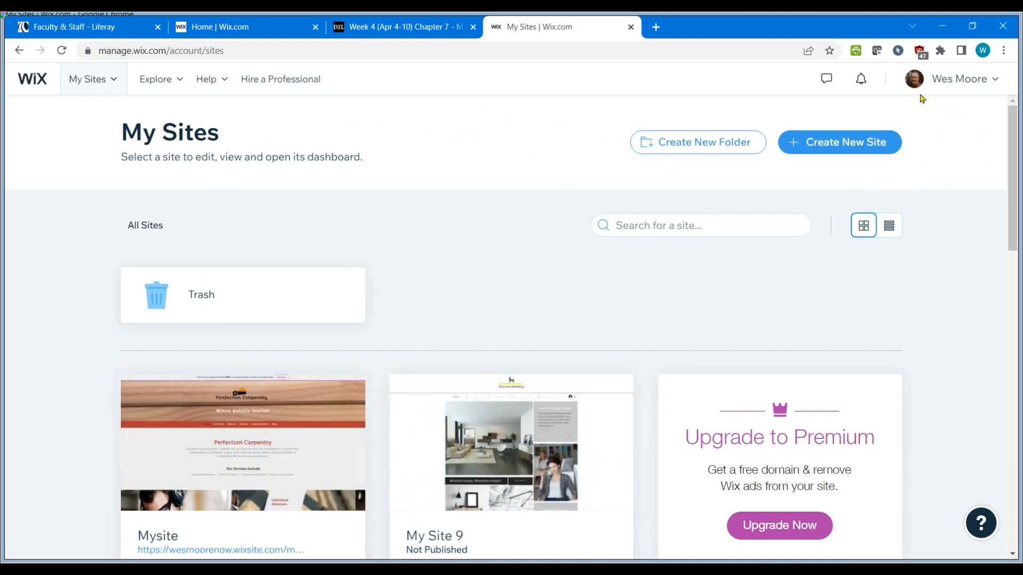
left_click(842, 145)
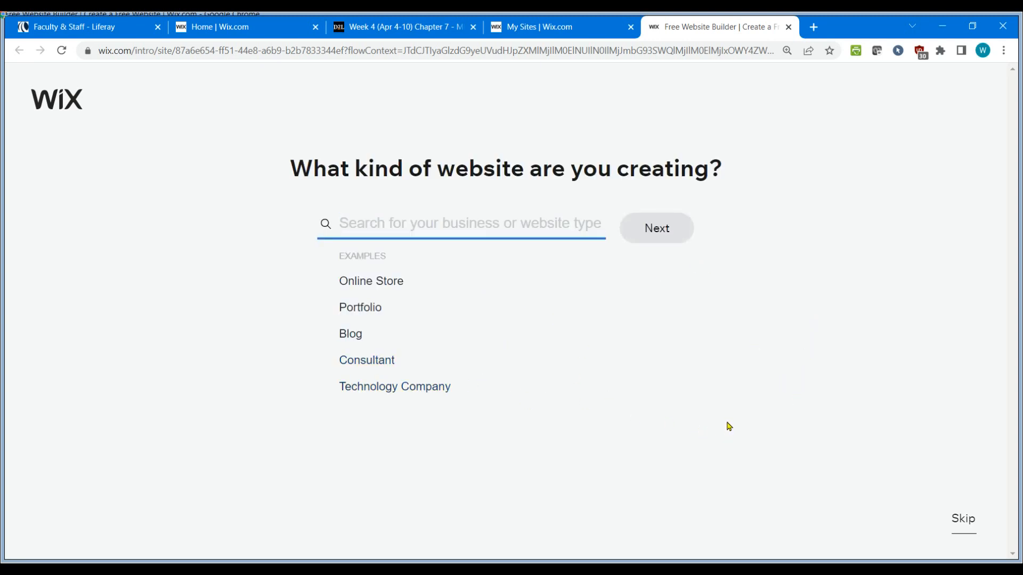
left_click(961, 524)
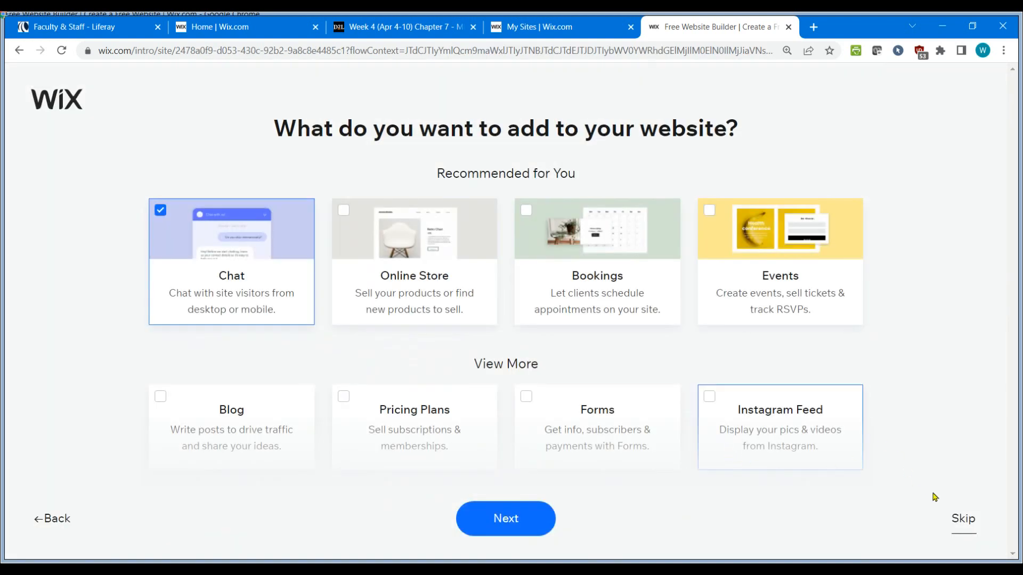
left_click(962, 524)
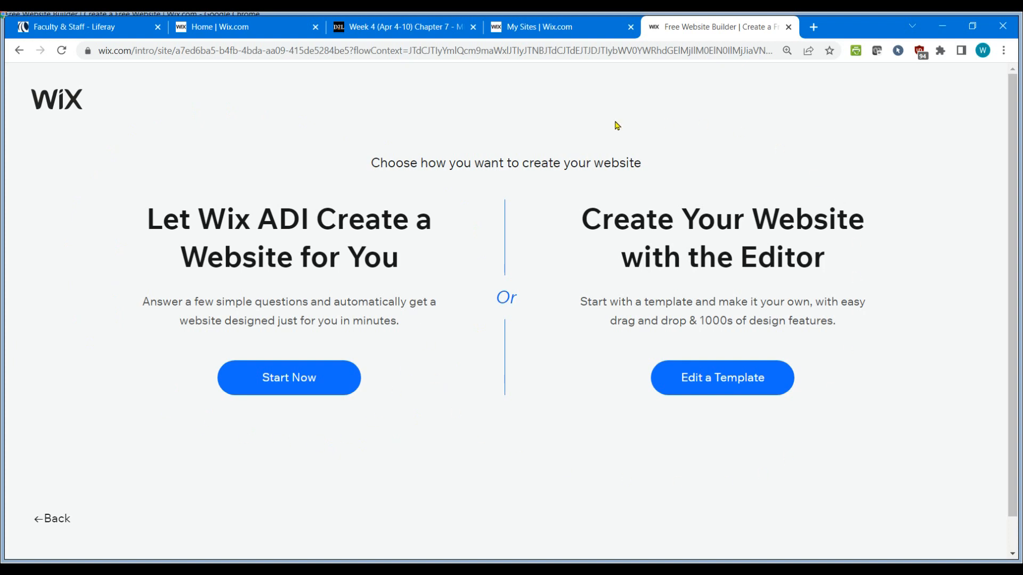
left_click(726, 385)
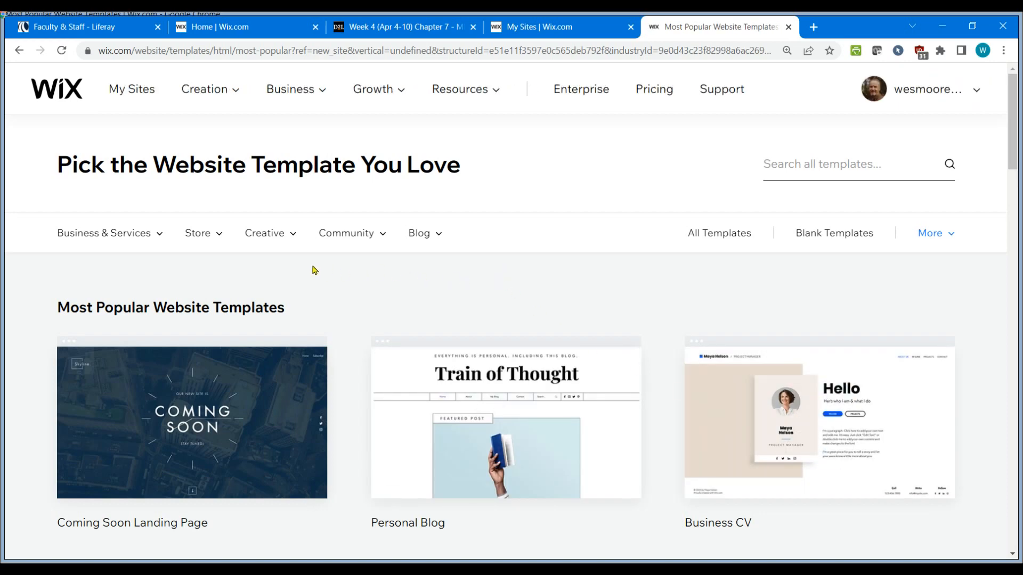
Browse the template categories and open the Services & Maintenance business templates.
left_click(554, 29)
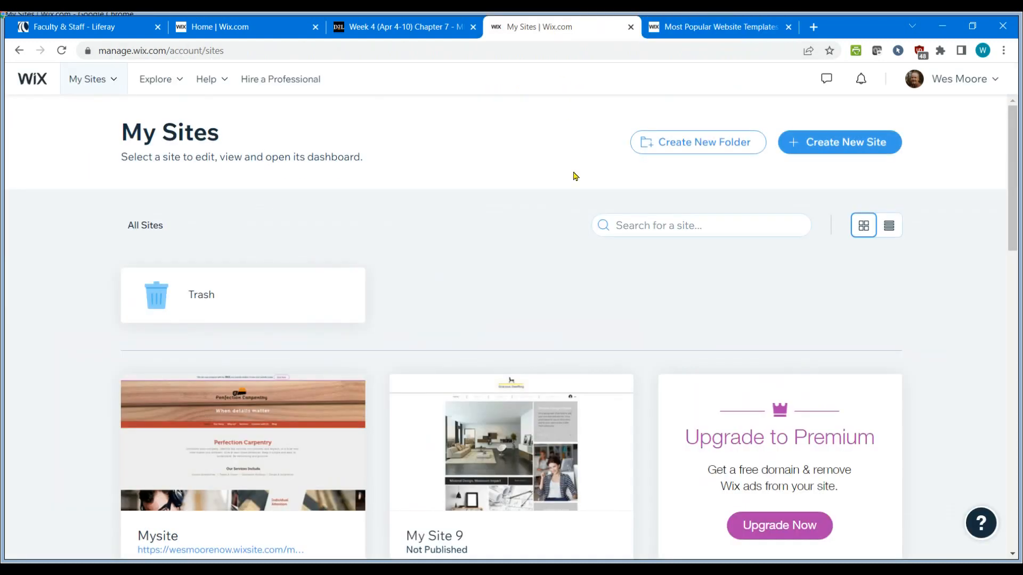
left_click_drag(415, 27, 543, 33)
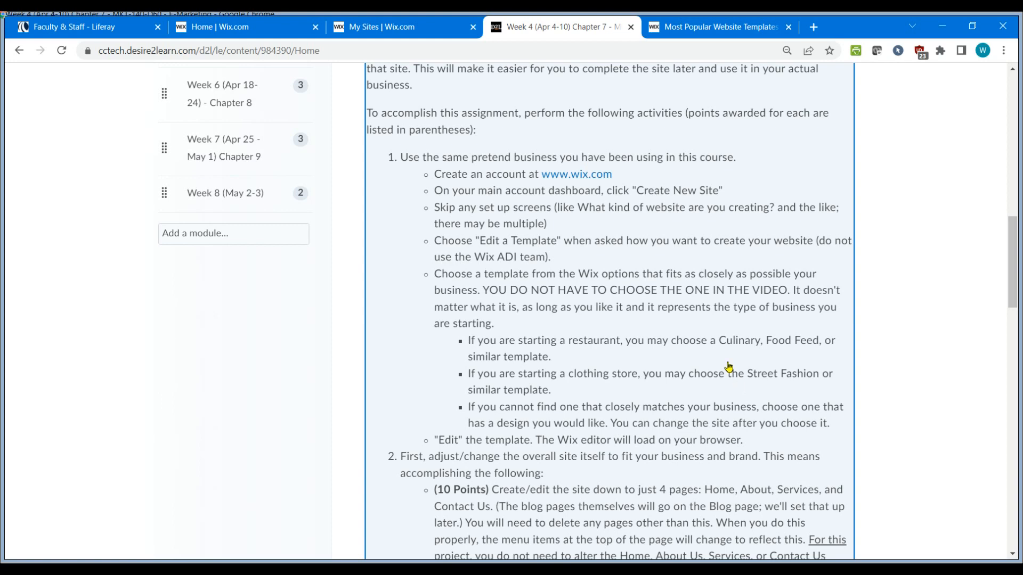
left_click(724, 29)
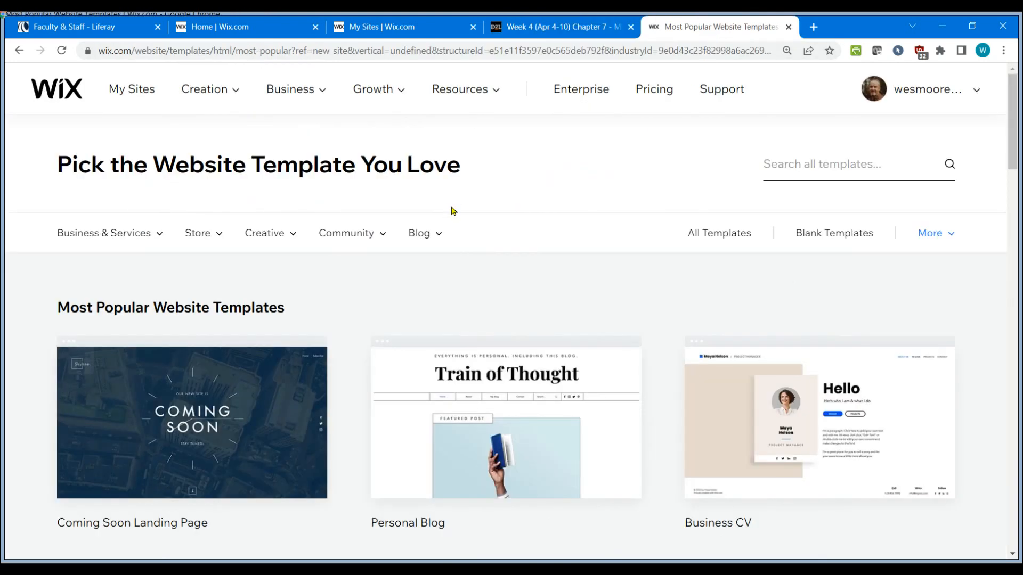
mouse_move(156, 234)
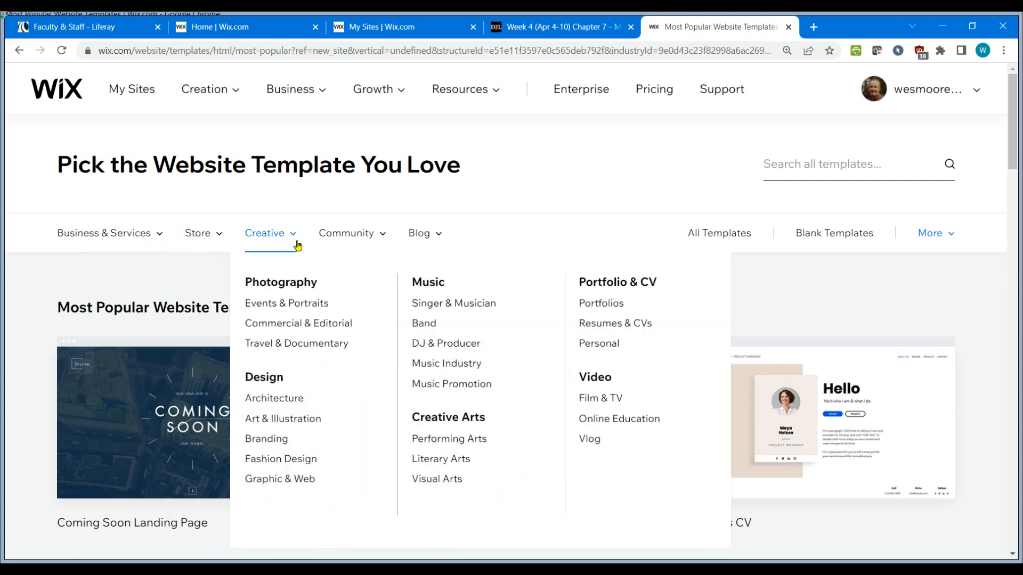
mouse_move(349, 241)
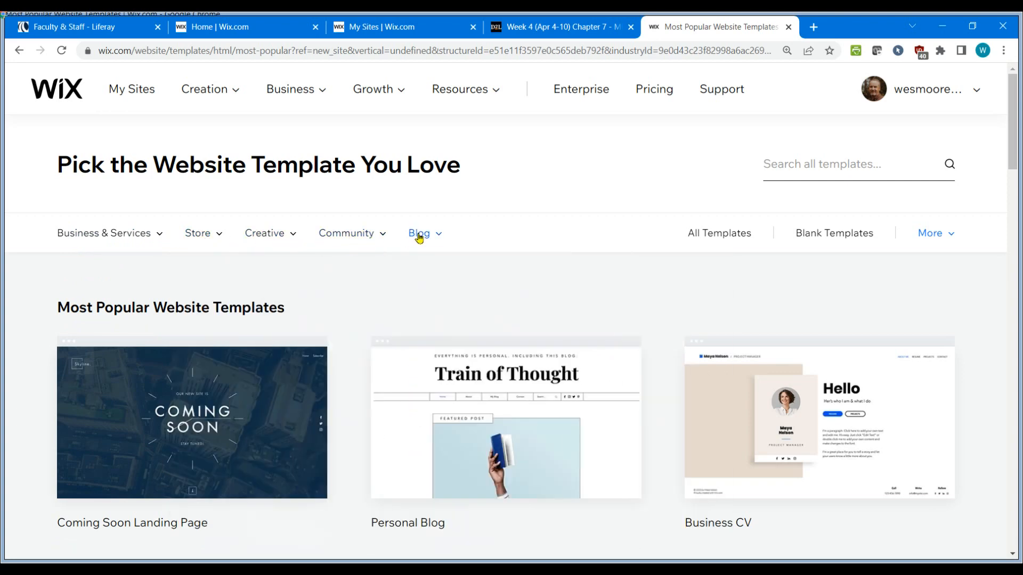
mouse_move(419, 238)
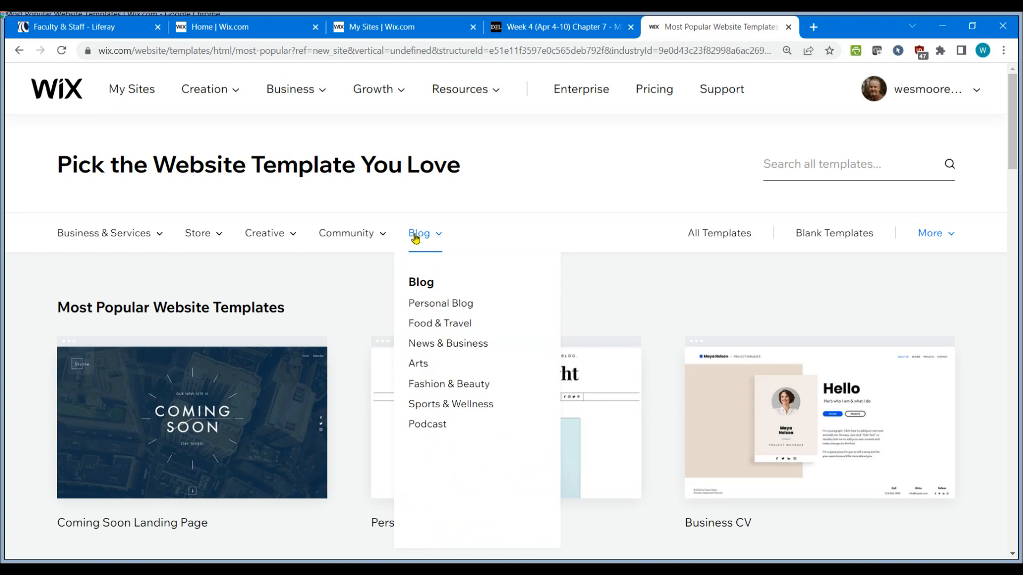
mouse_move(138, 234)
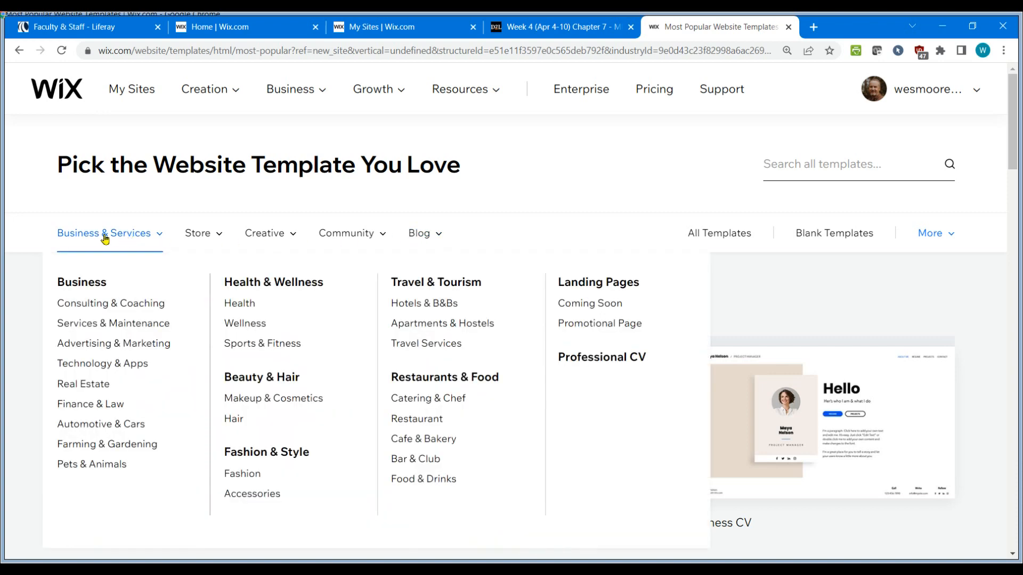
left_click(112, 324)
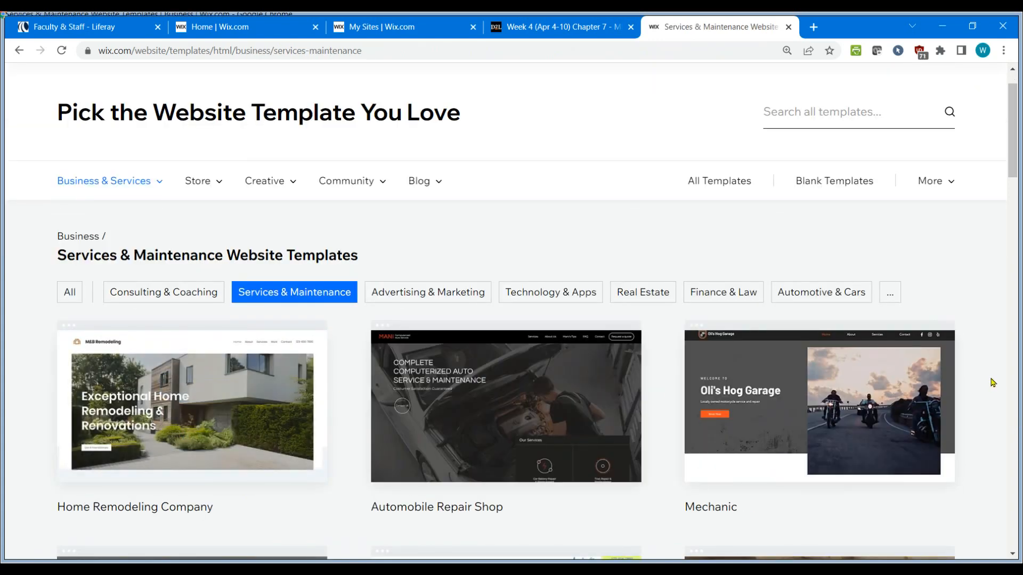
Open the Carpenter template in the editor.
scroll(989, 381, "down", 6)
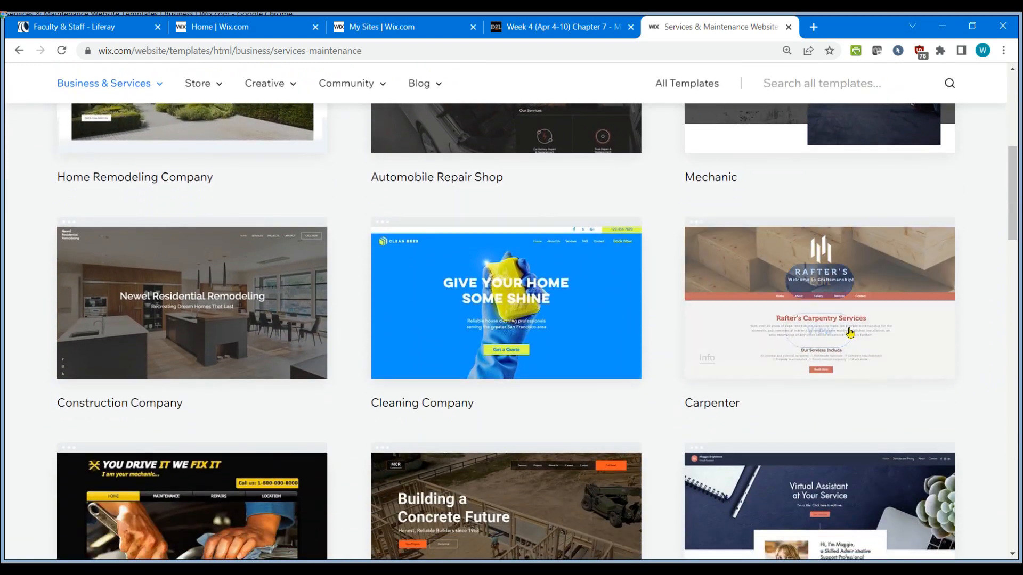
mouse_move(876, 292)
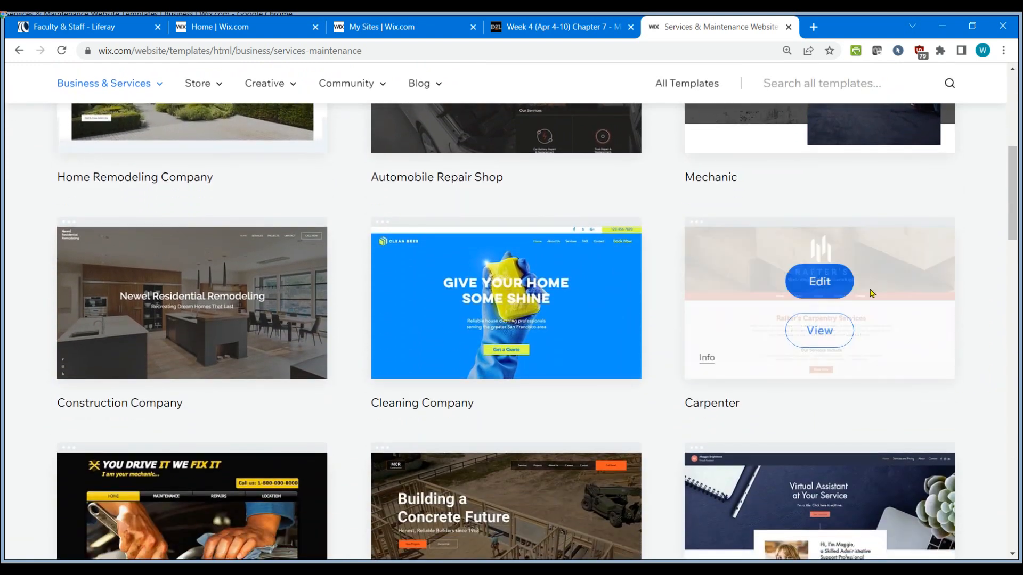
left_click(823, 285)
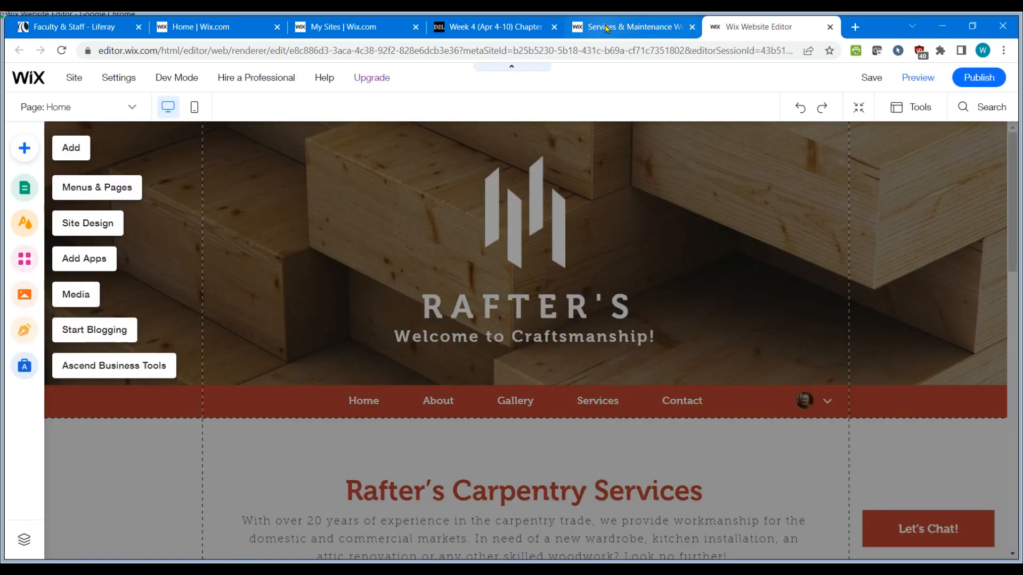
Review the assignment instructions for adjusting the site's pages and branding.
left_click(605, 28)
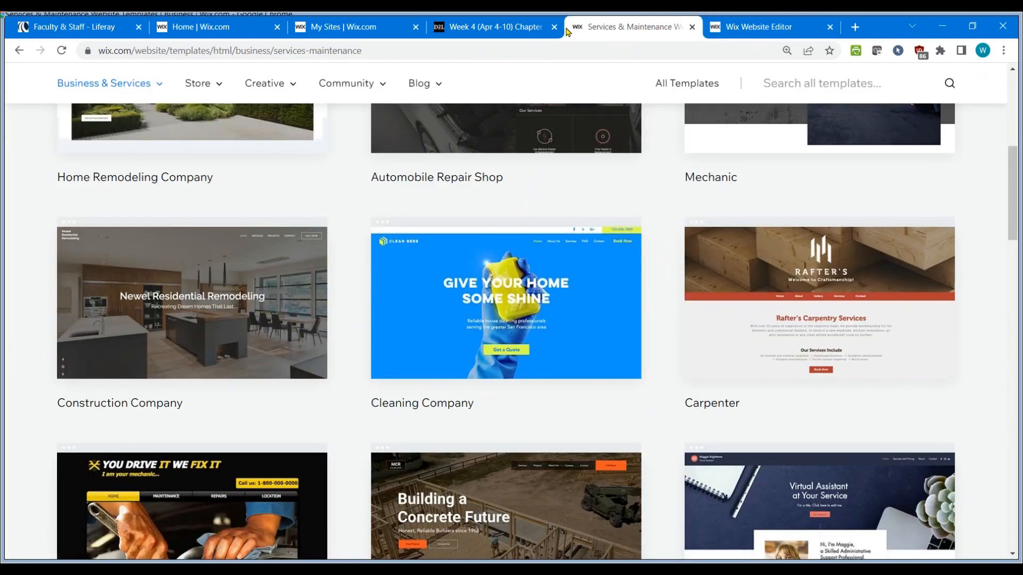
left_click(502, 29)
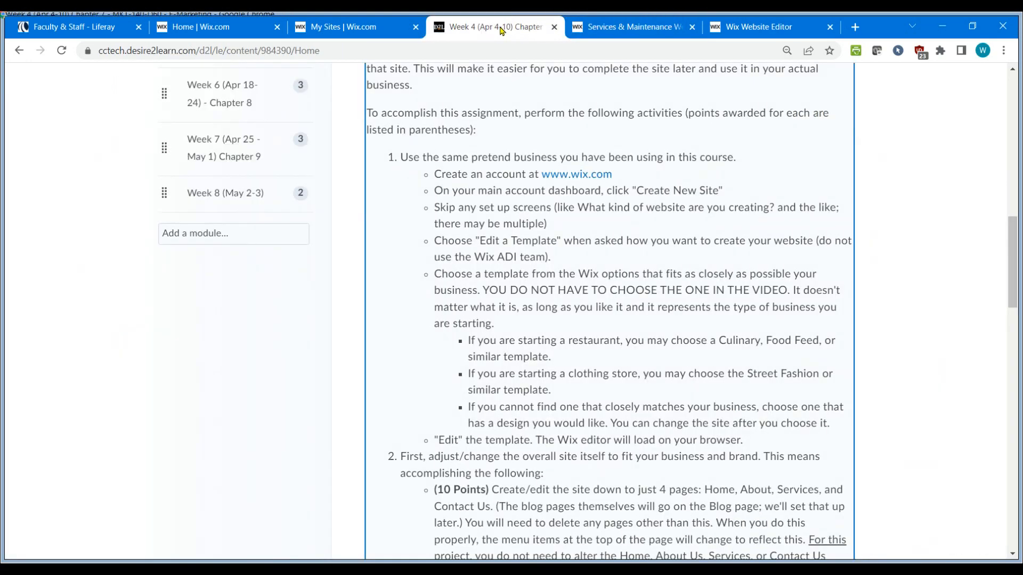
left_click_drag(549, 29, 640, 29)
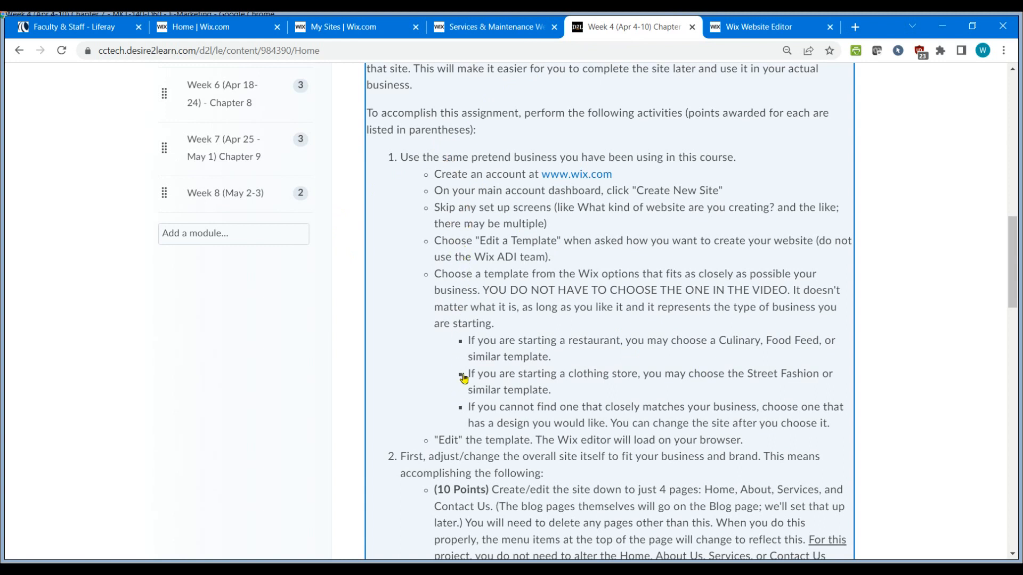
scroll(464, 376, "down", 3)
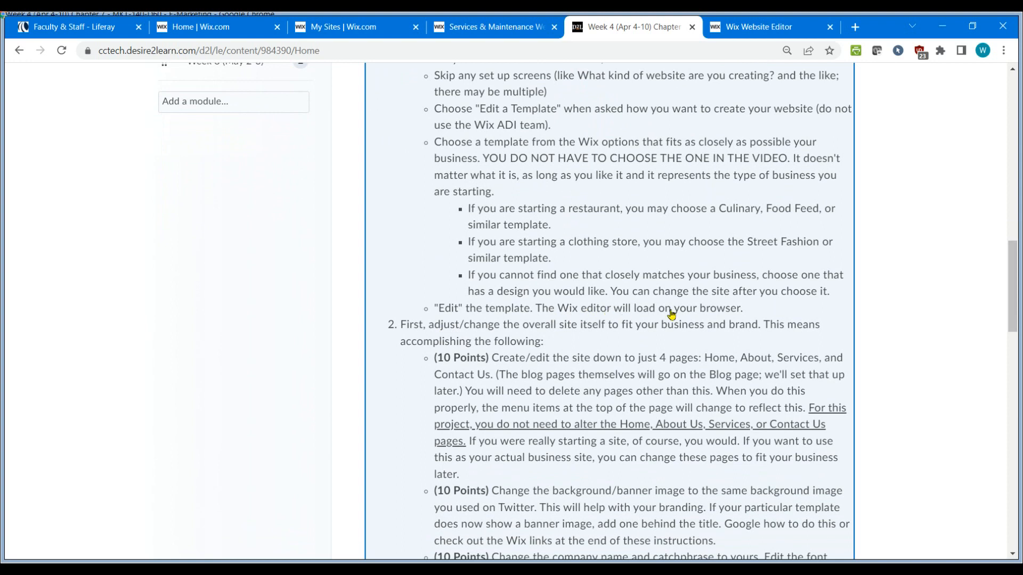
scroll(671, 313, "down", 4)
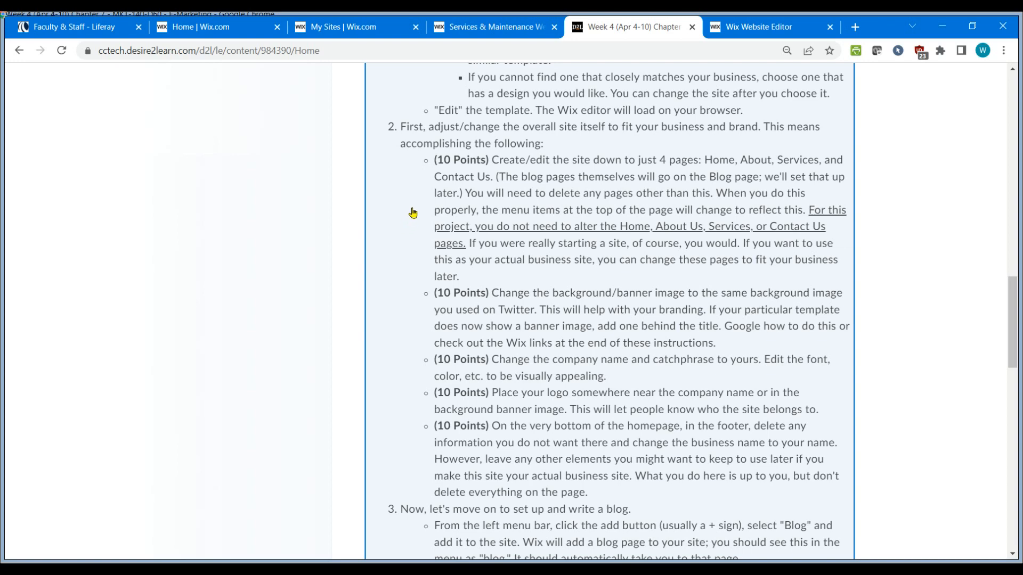
Open the site's page manager and delete the Gallery page, leaving Home, About, Services and Contact.
left_click(772, 27)
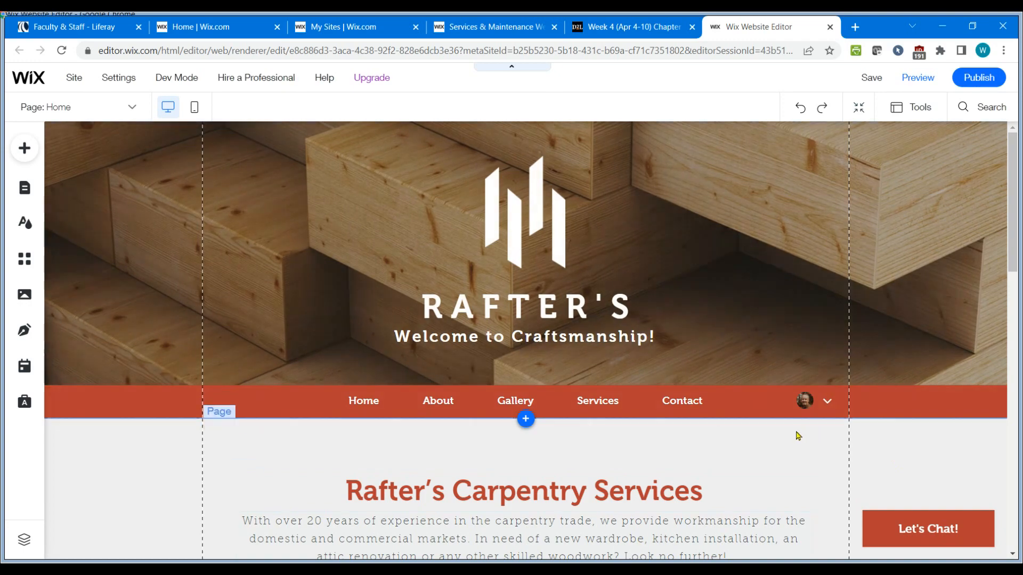
scroll(797, 430, "down", 12)
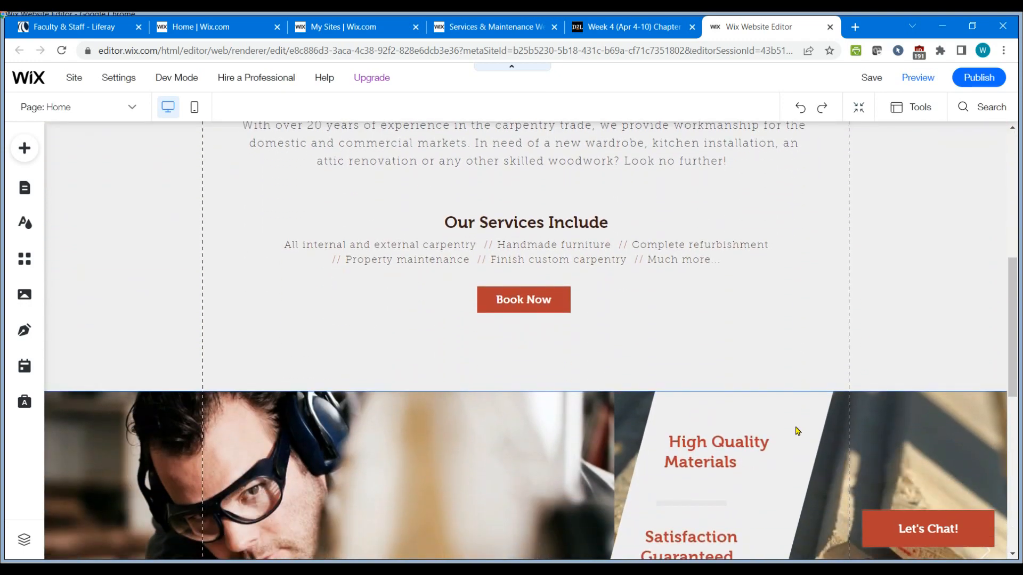
scroll(797, 431, "down", 4)
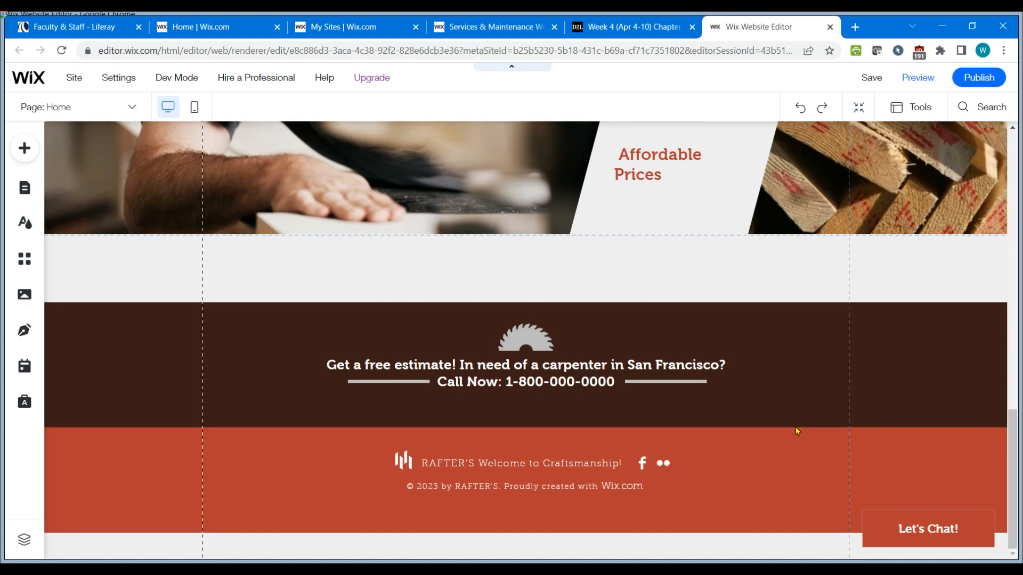
scroll(797, 431, "up", 15)
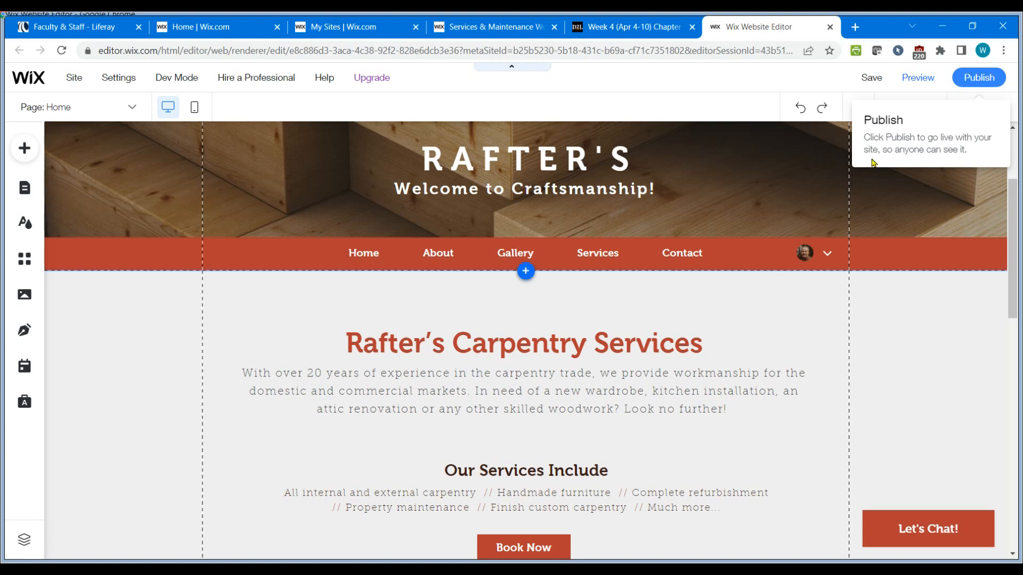
left_click(799, 109)
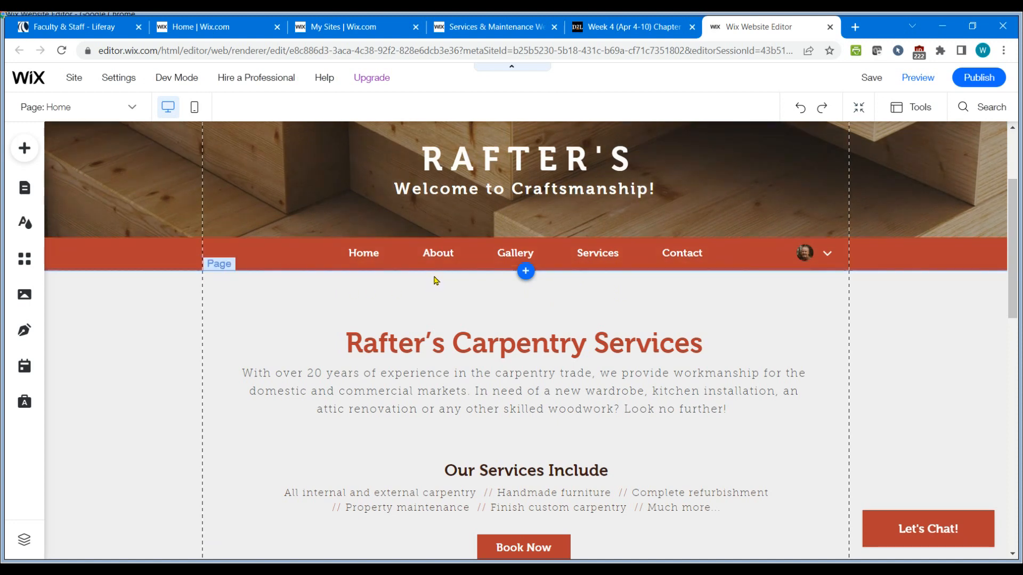
left_click(133, 109)
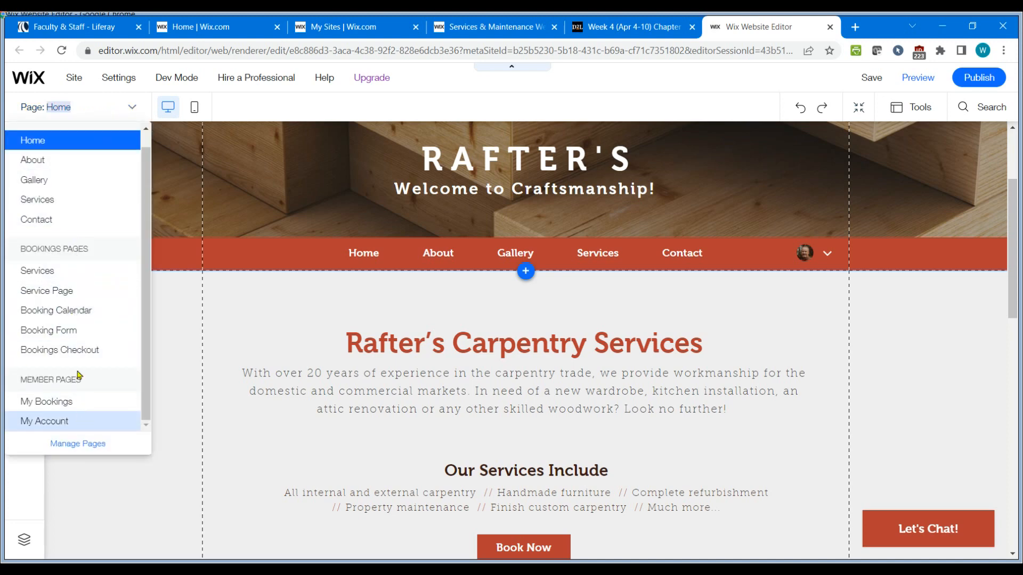
left_click(92, 444)
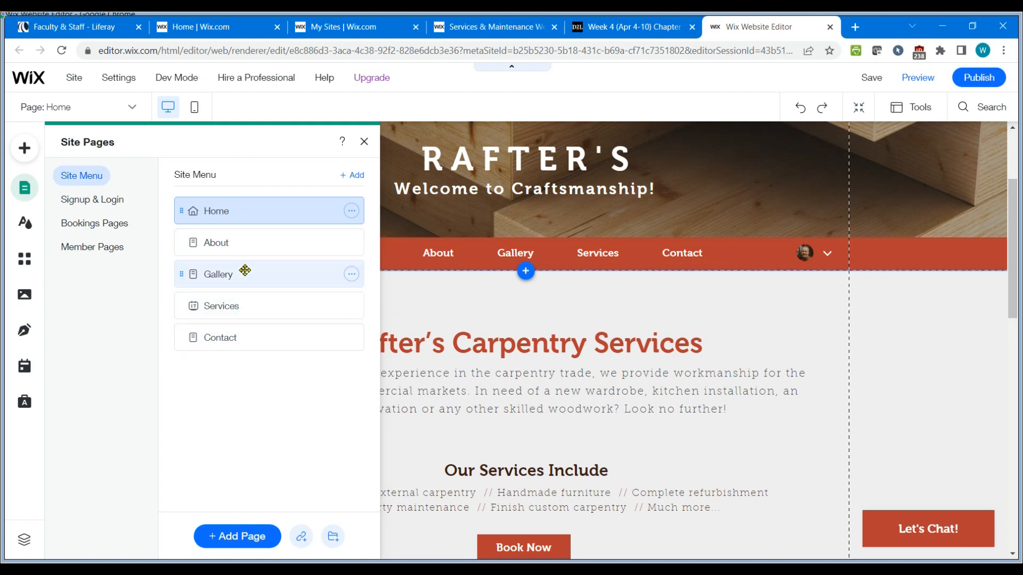
left_click(352, 274)
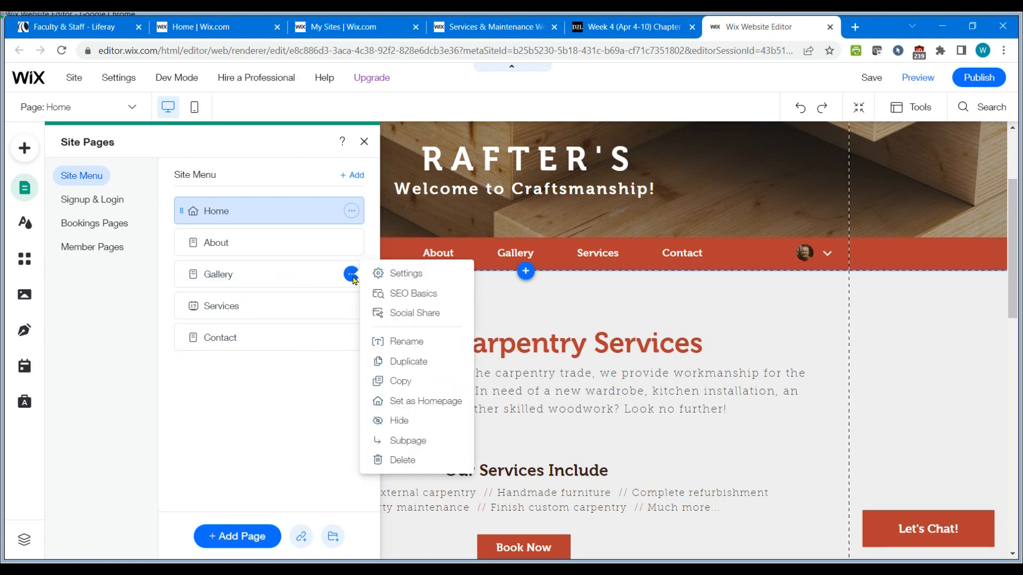
left_click(413, 461)
left_click(663, 361)
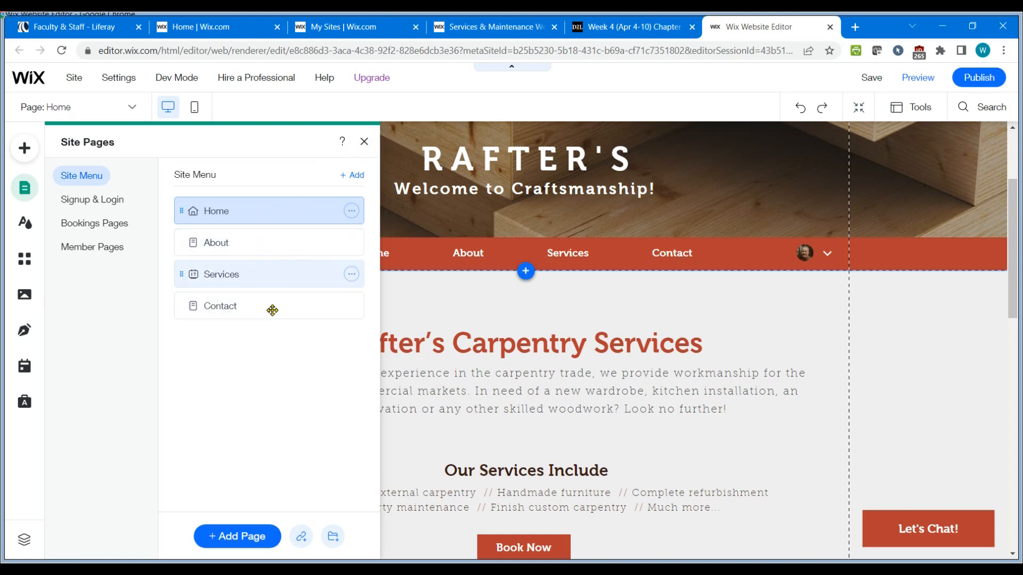
left_click(363, 143)
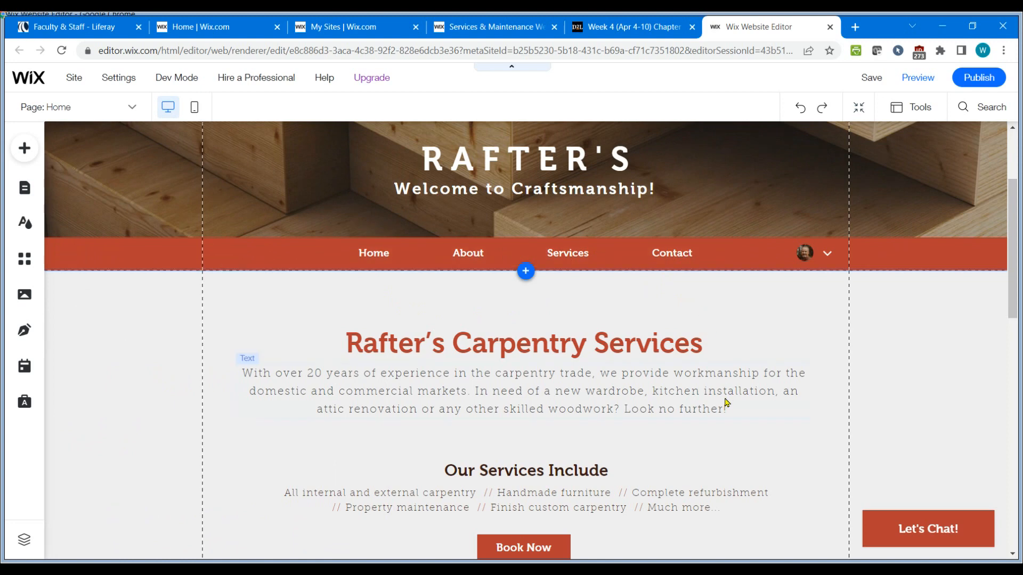
left_click(619, 30)
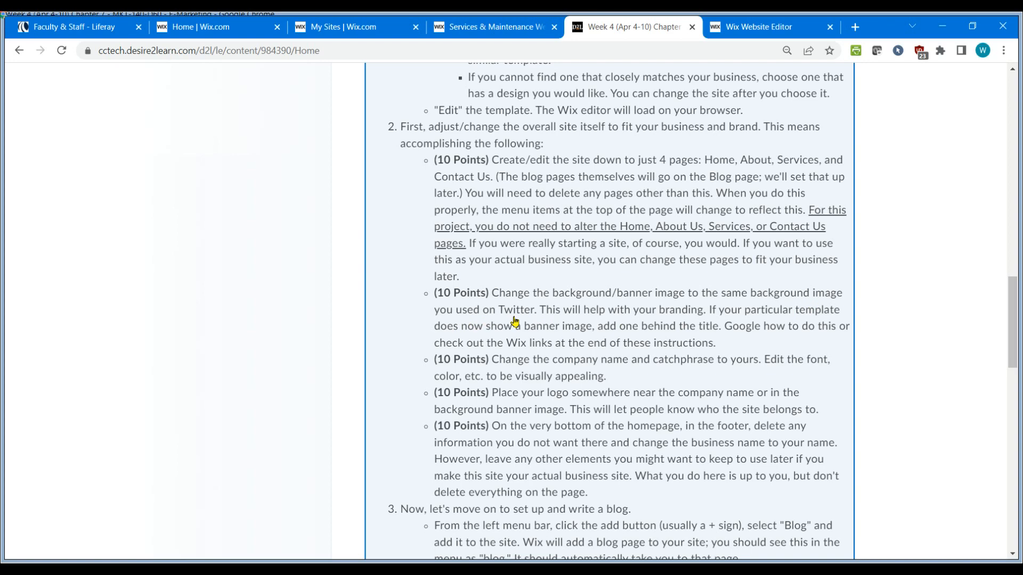
Return to the site editor and examine the home page header strip and heading text elements.
left_click(769, 30)
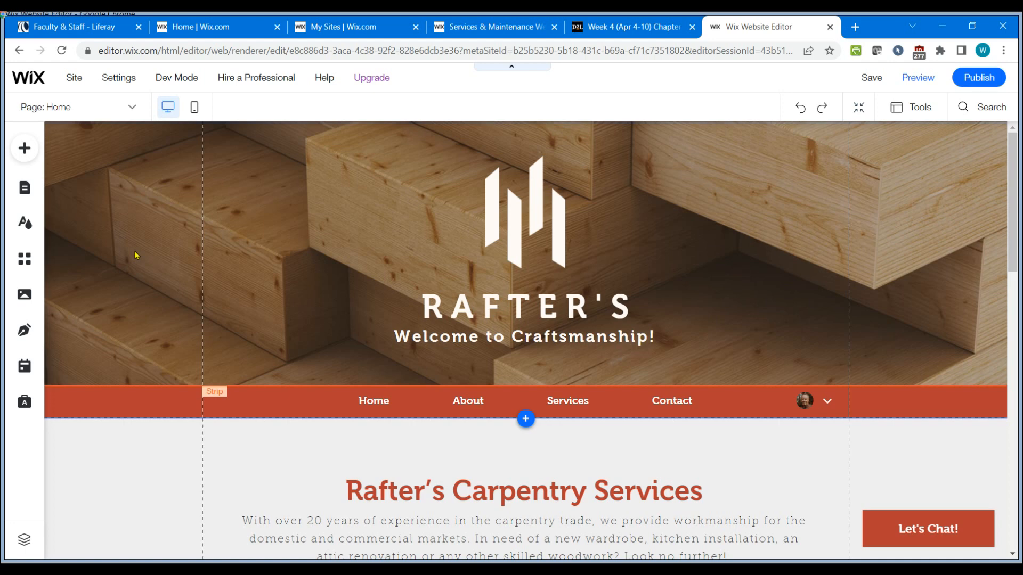
left_click(142, 246)
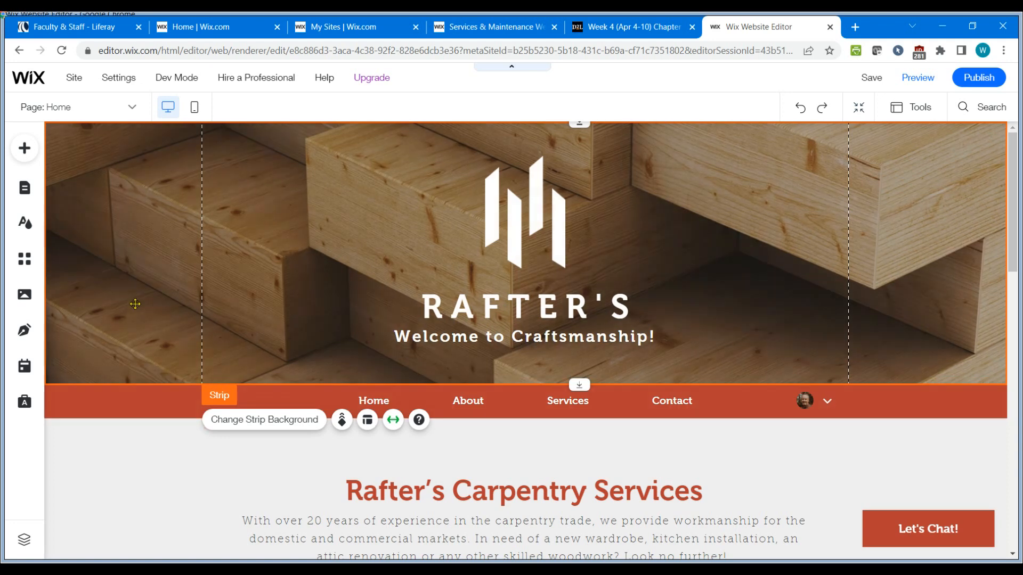
scroll(148, 338, "down", 2)
left_click(146, 351)
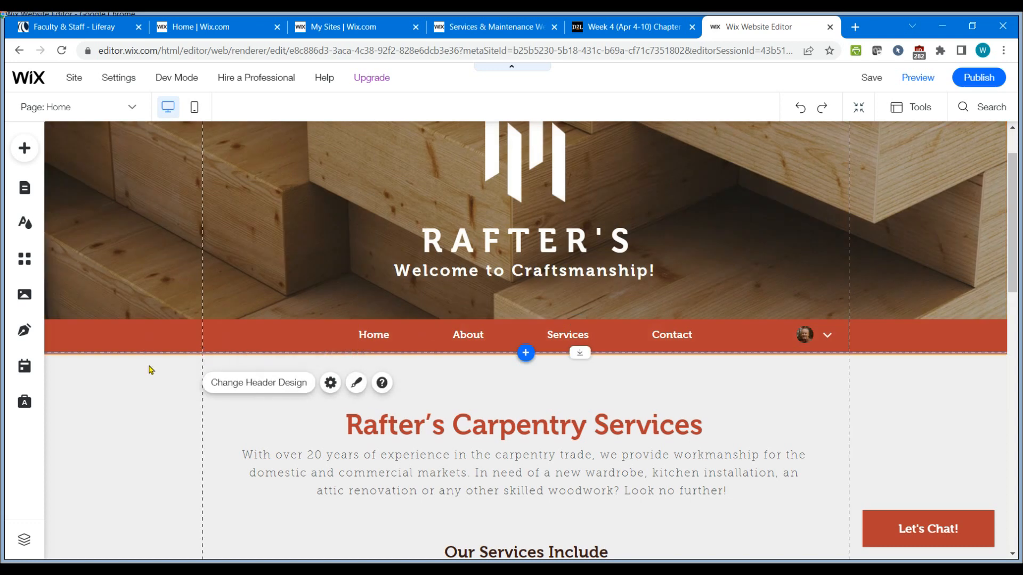
left_click(380, 436)
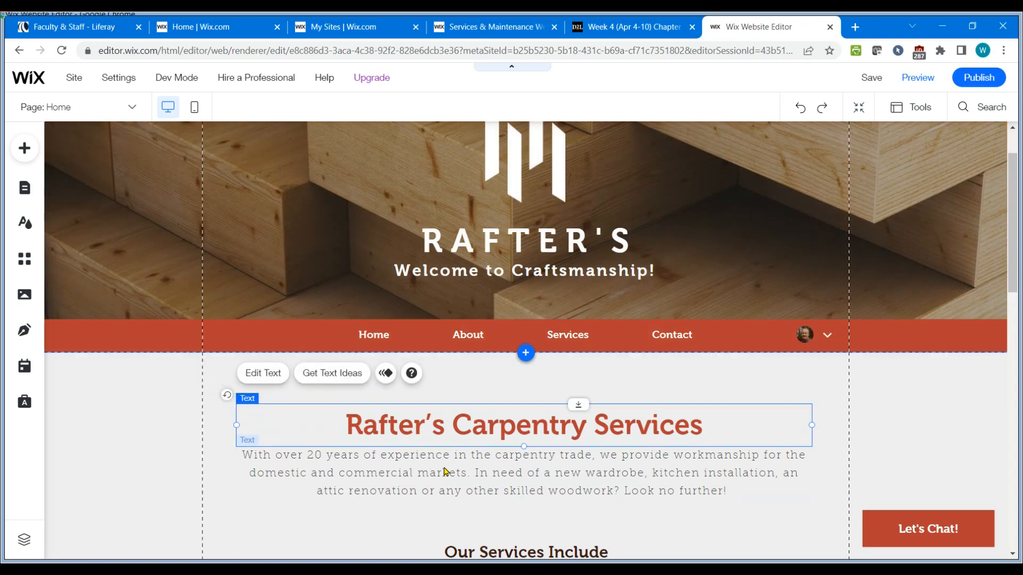
left_click(447, 472)
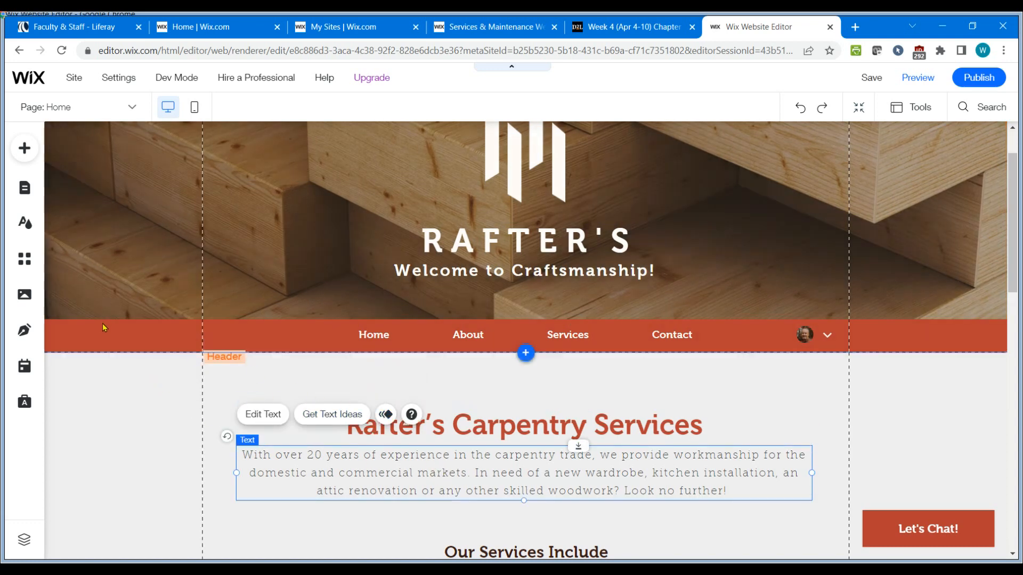
left_click(125, 226)
scroll(120, 251, "up", 1)
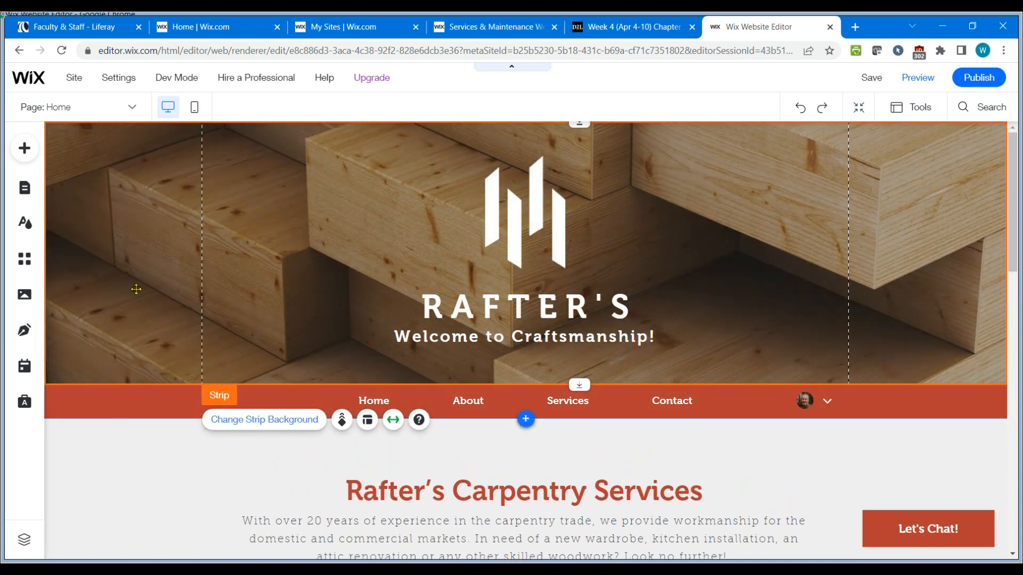
Upload the homepage main image and logo files, then set Homepage Main Image.jpg as the header strip background.
left_click(273, 421)
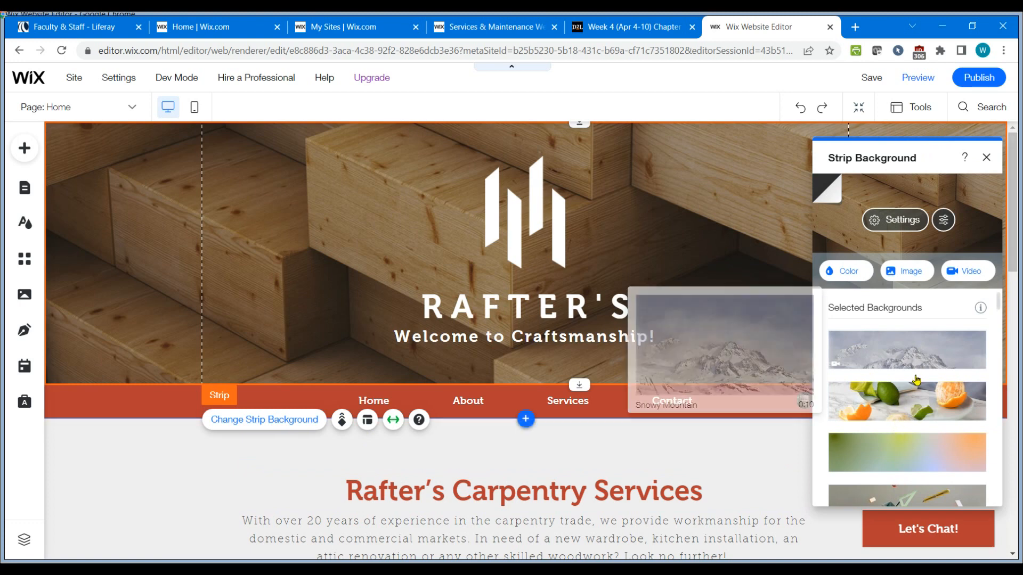
scroll(915, 380, "down", 3)
scroll(908, 422, "up", 2)
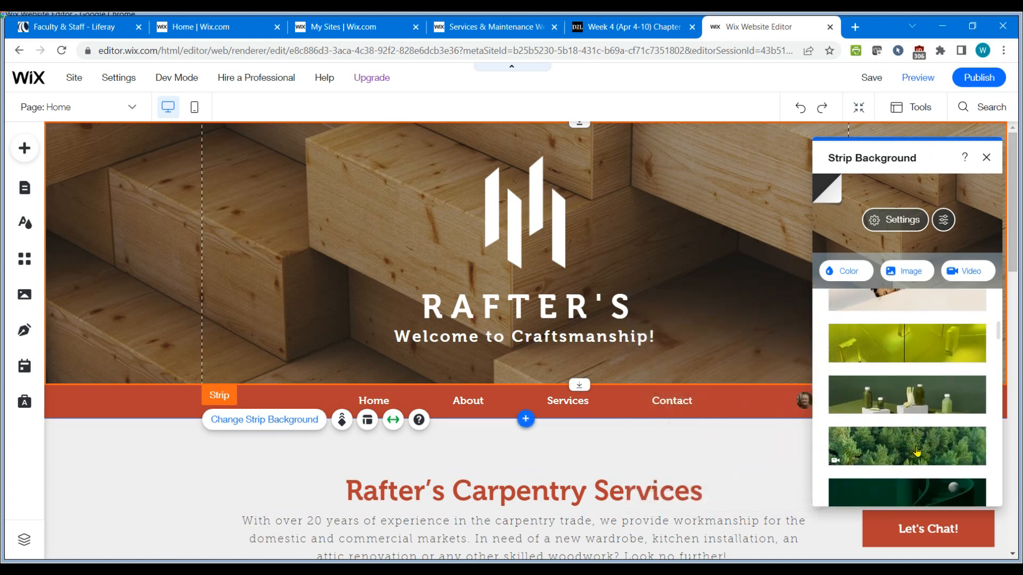
mouse_move(926, 318)
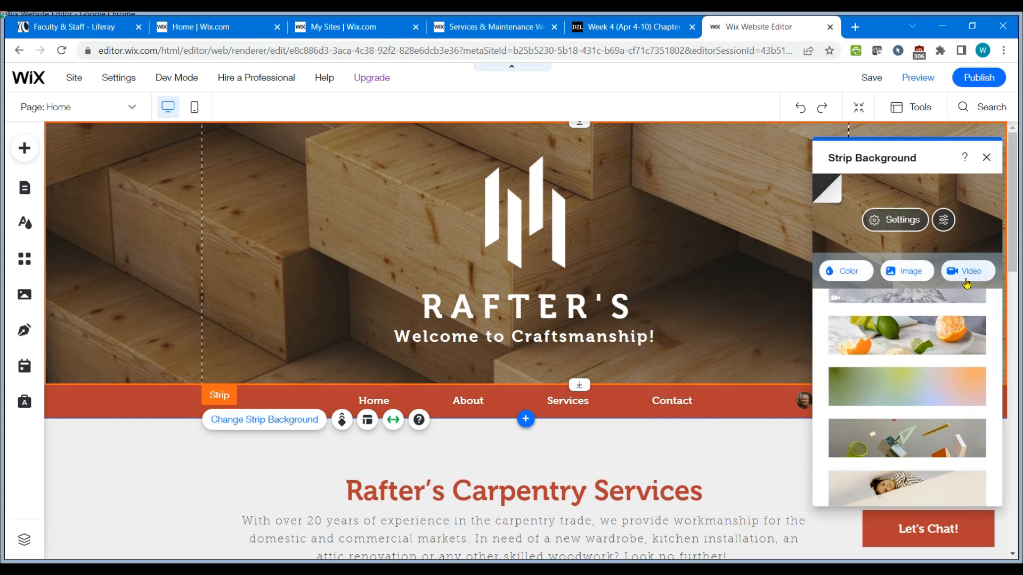
left_click(910, 273)
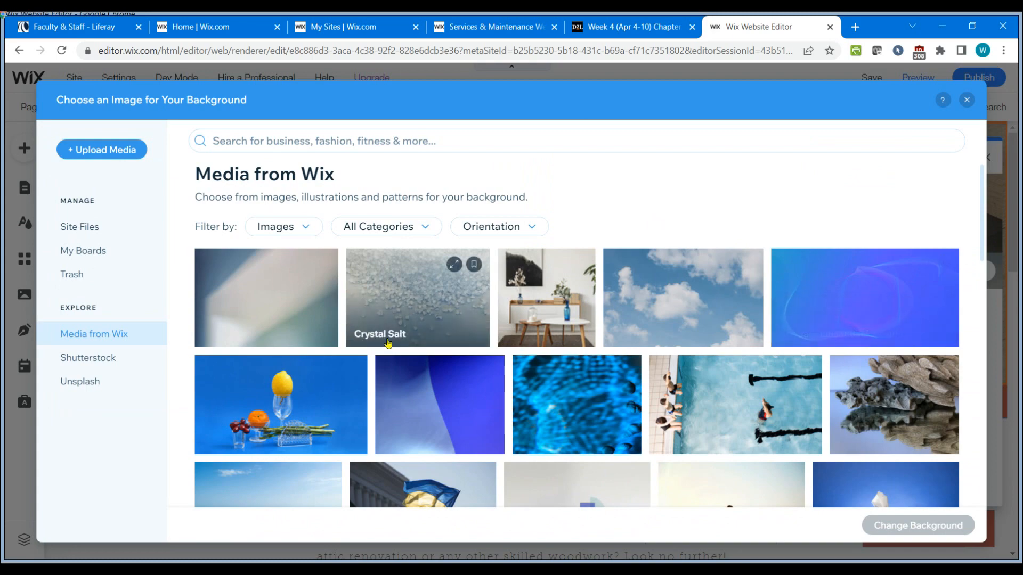
scroll(663, 337, "down", 4)
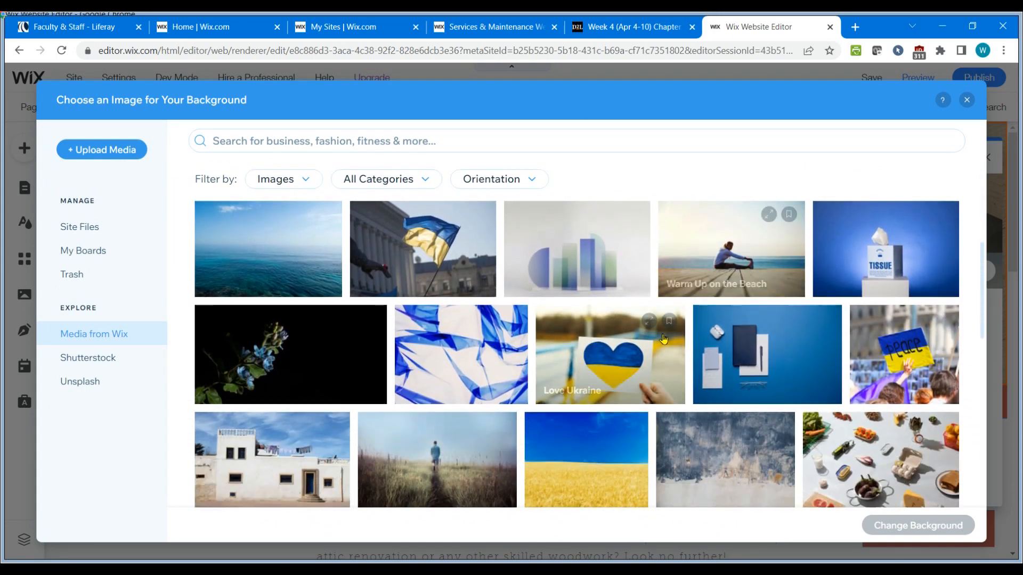
scroll(663, 336, "up", 4)
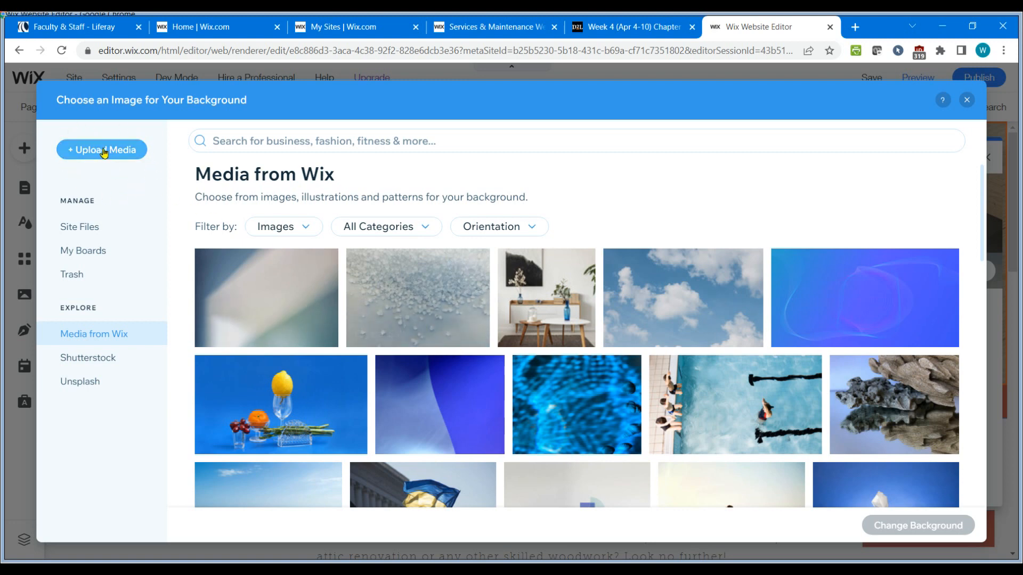
left_click(103, 153)
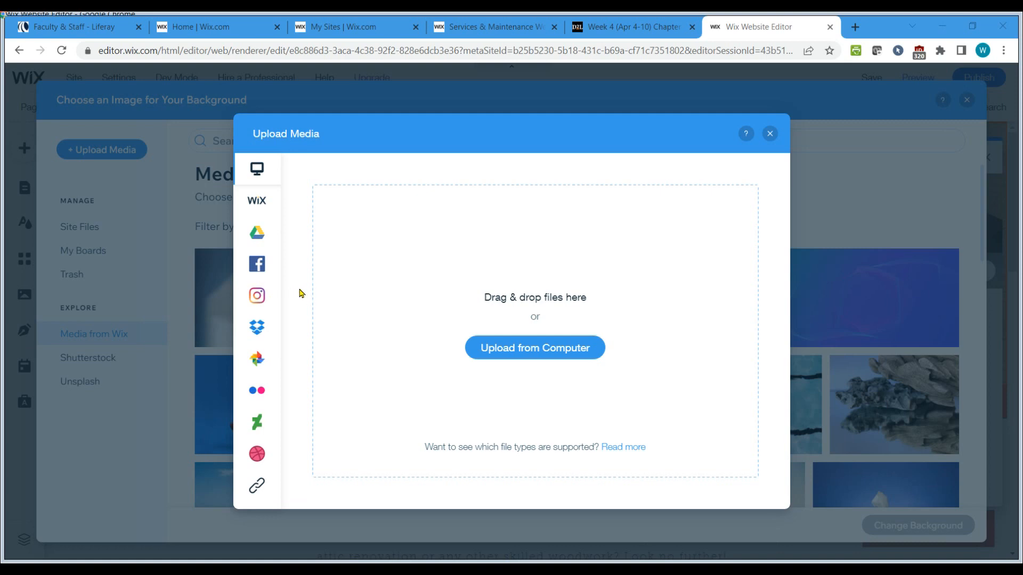
left_click_drag(453, 303, 531, 295)
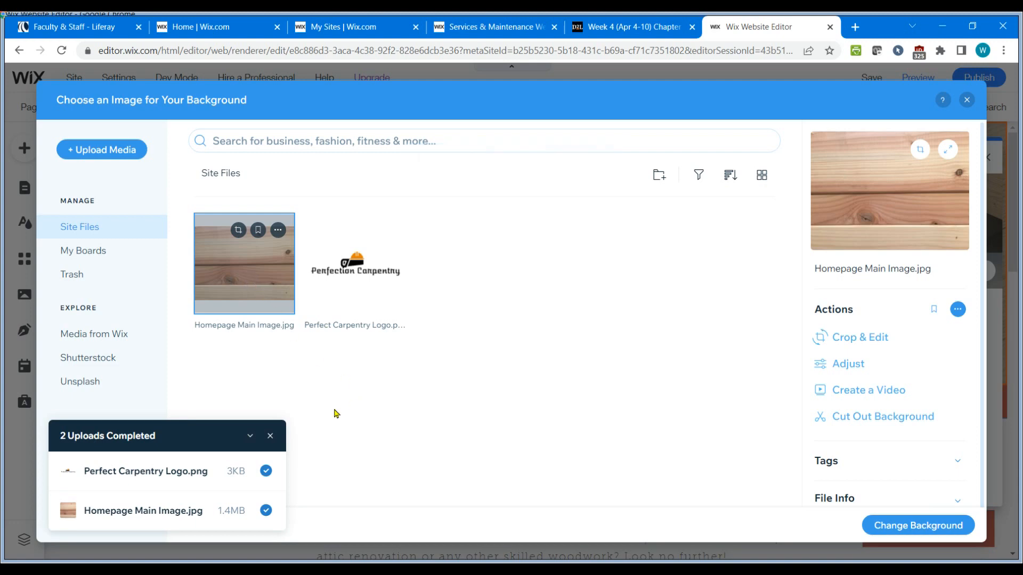
left_click(270, 435)
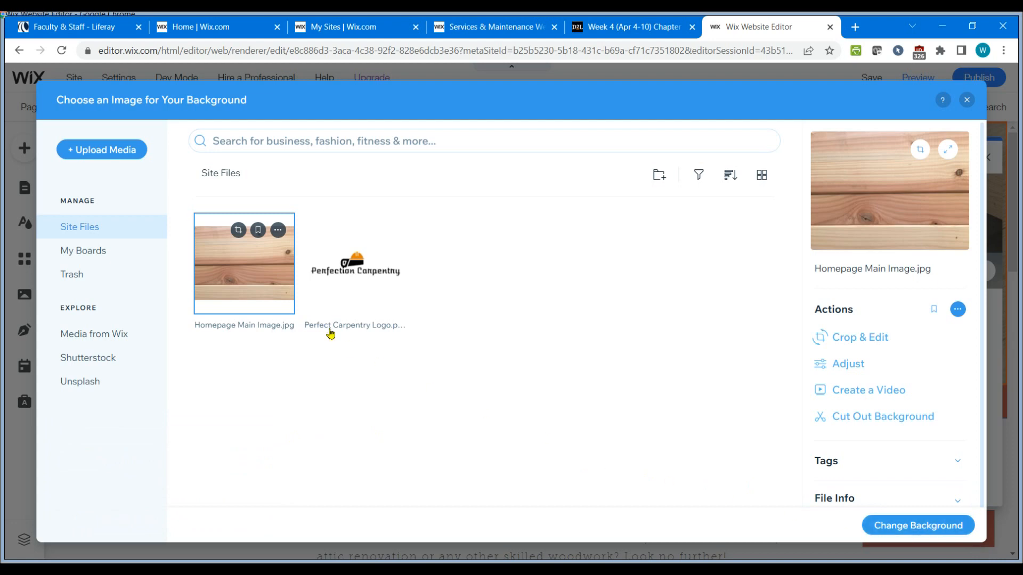
left_click(910, 524)
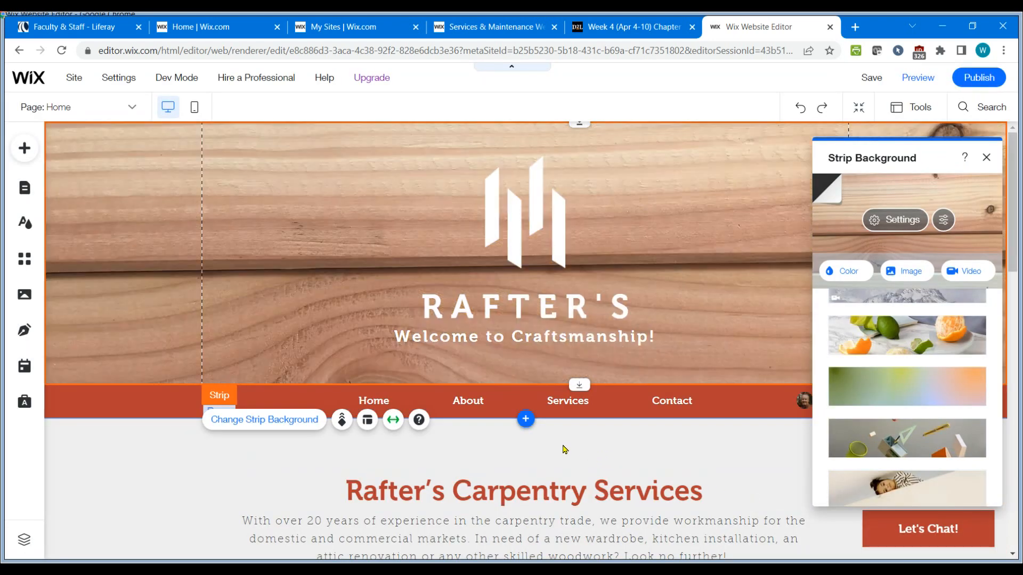
left_click(987, 159)
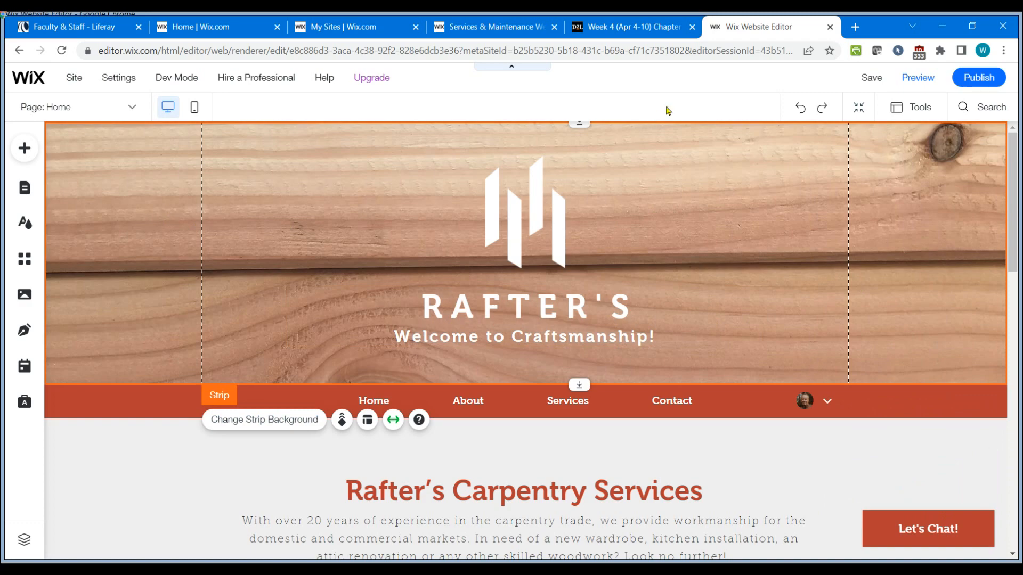
Re-read the assignment instructions on changing the company name, catchphrase and logo.
left_click(637, 29)
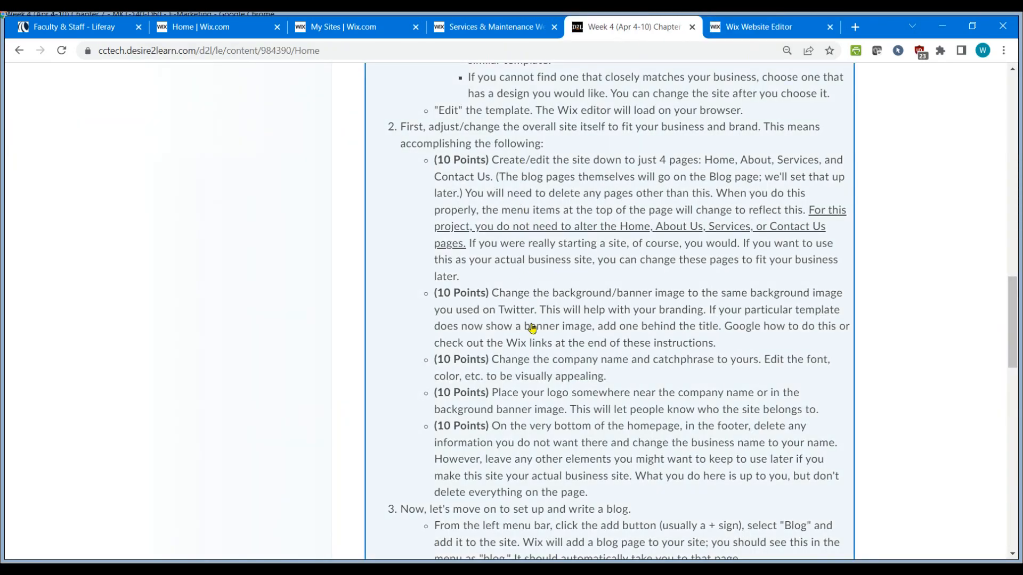
scroll(727, 362, "down", 4)
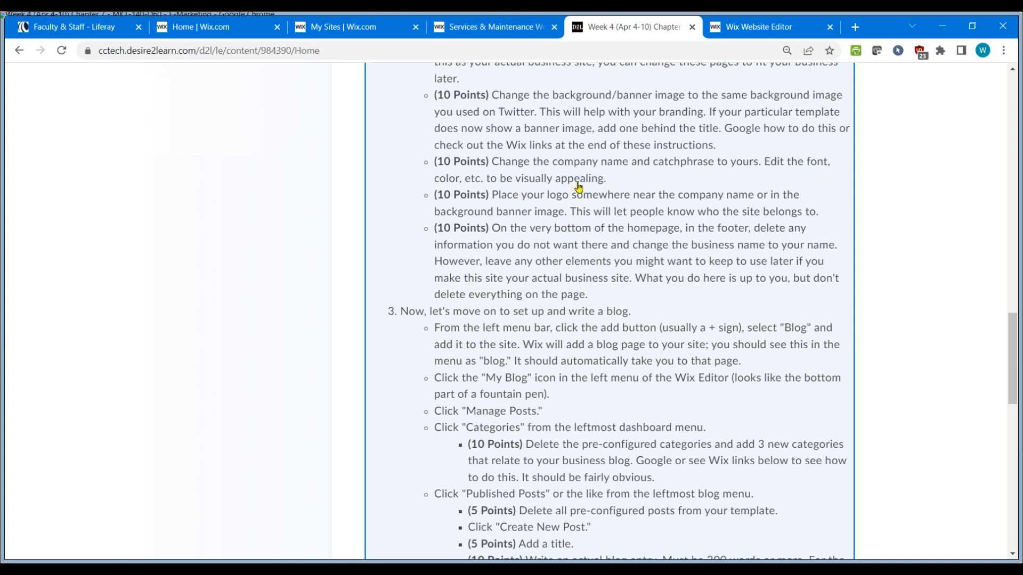
left_click(767, 28)
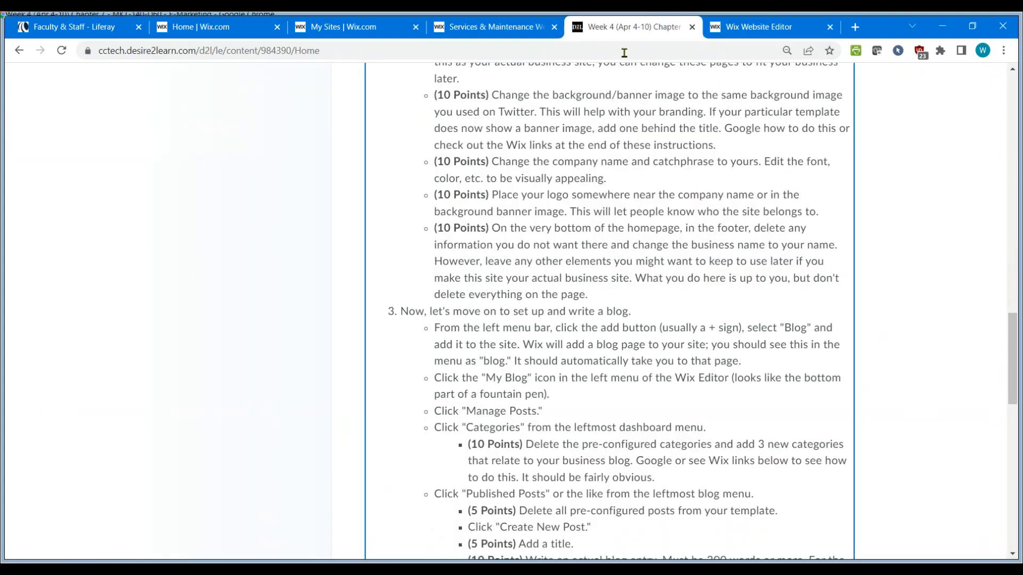
left_click(626, 27)
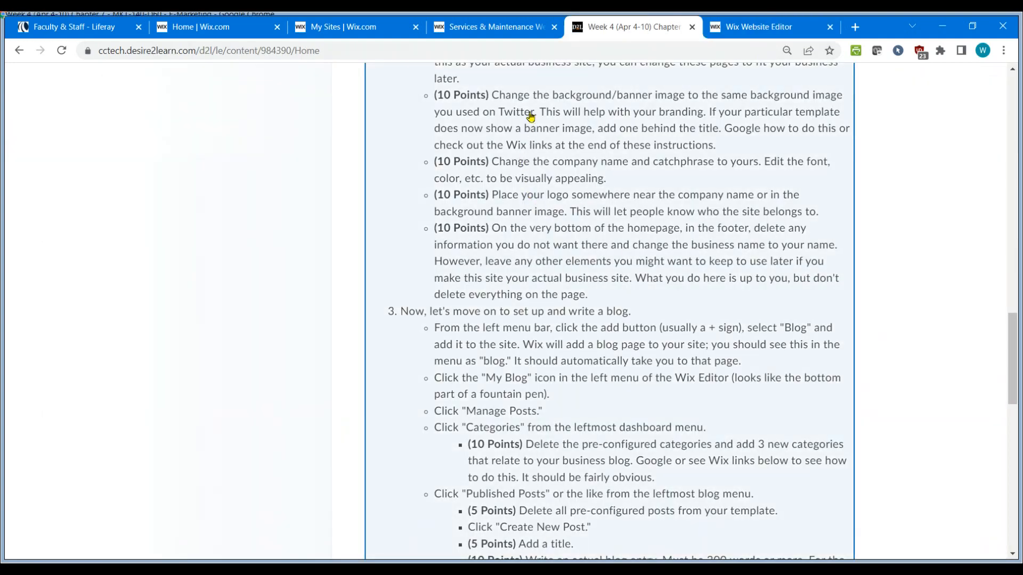
left_click(740, 32)
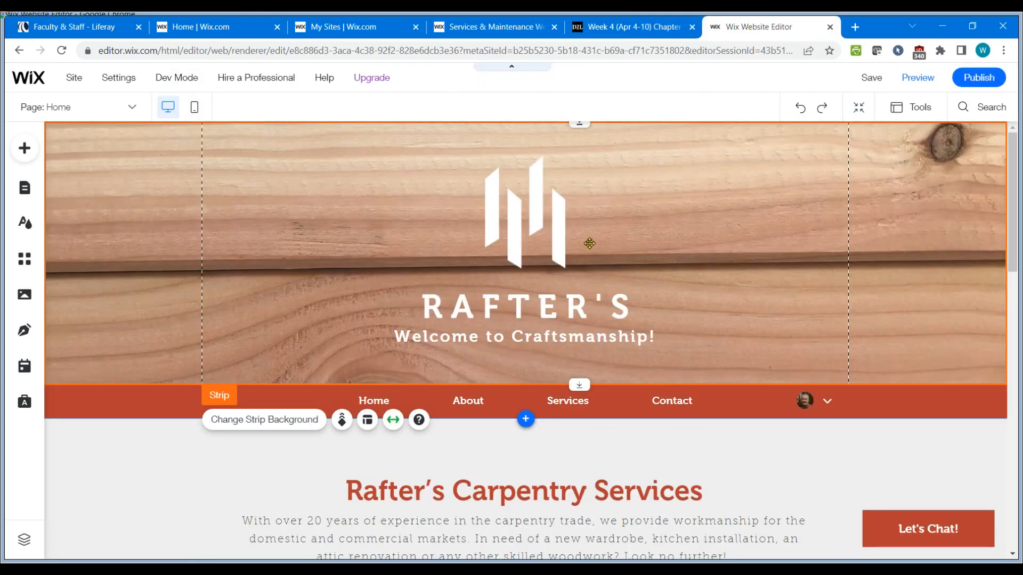
Edit the header title text, replacing the company name with PERFECTION CARPENTRY.
left_click(532, 212)
left_click(482, 343)
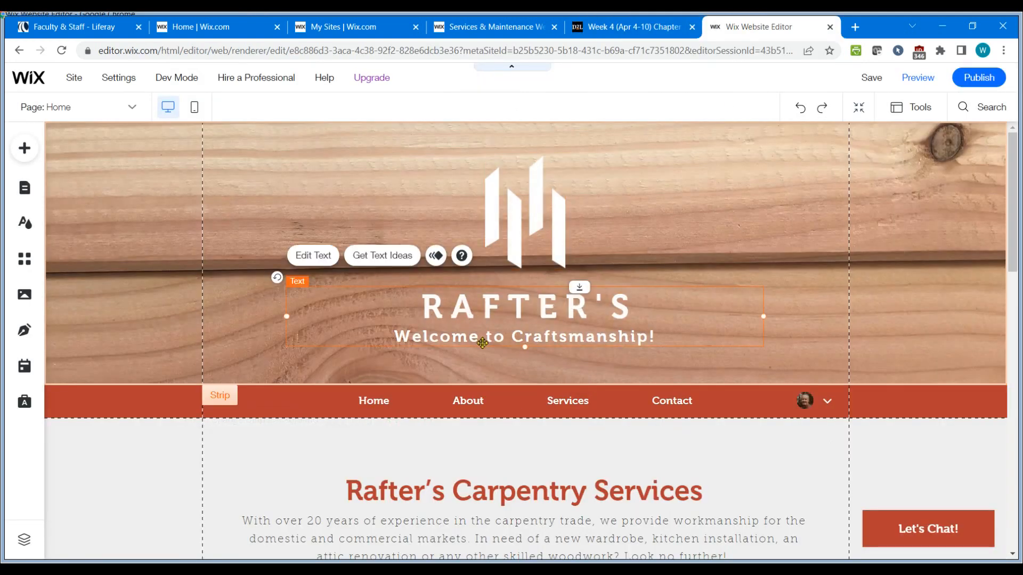
double_click(461, 312)
left_click(404, 311)
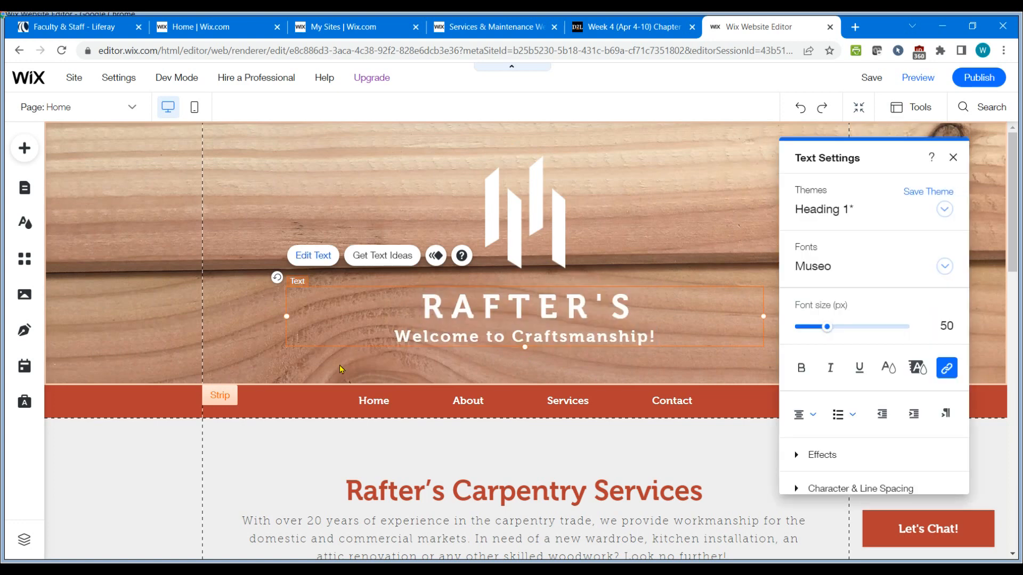
left_click(158, 292)
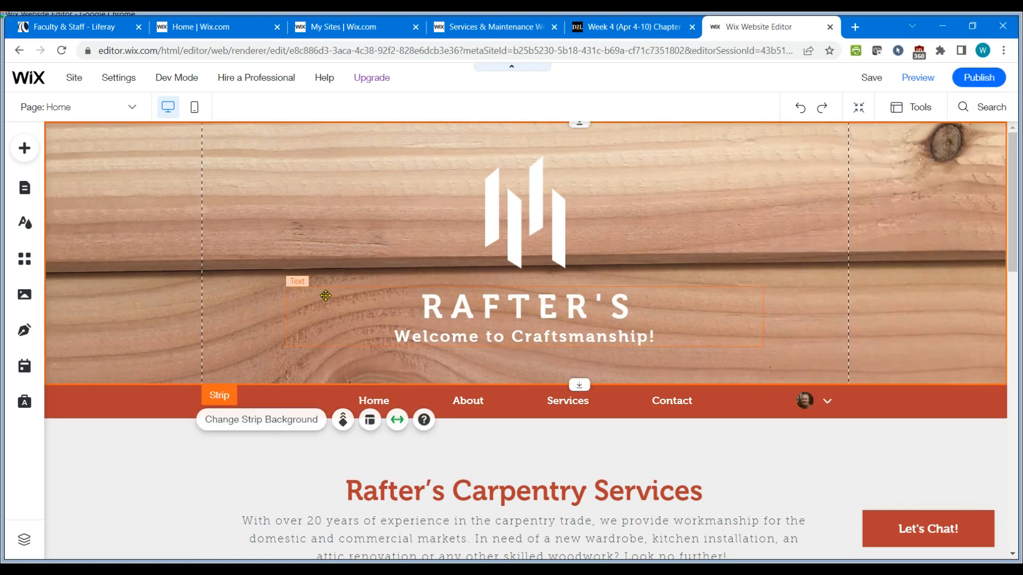
left_click(323, 294)
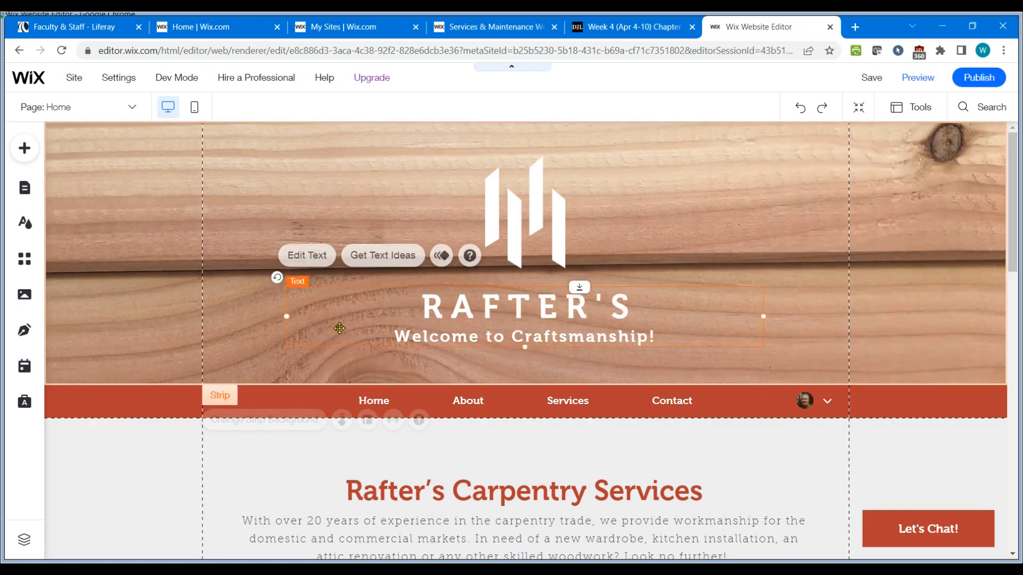
left_click(311, 256)
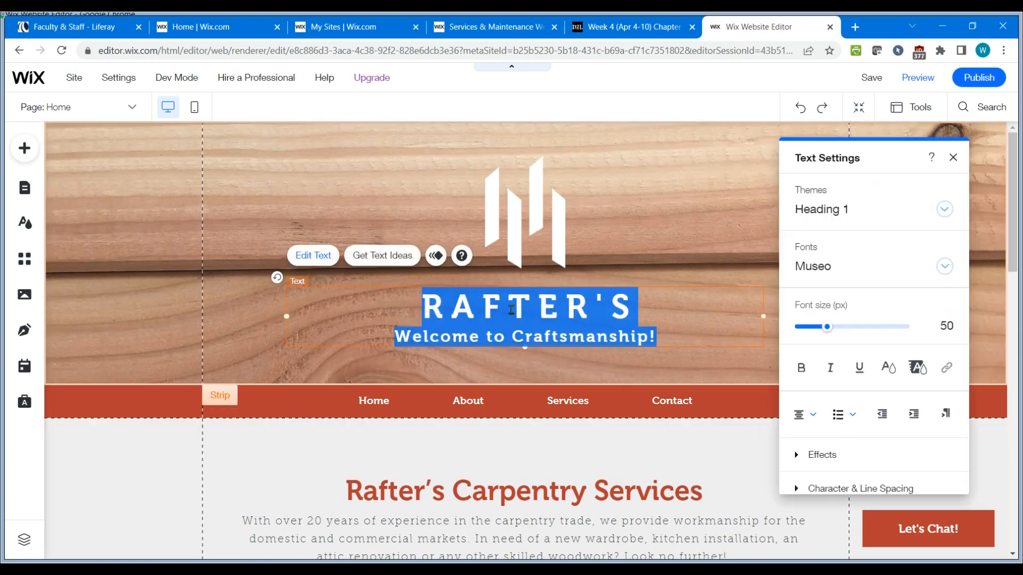
left_click(490, 320)
left_click_drag(422, 308, 621, 312)
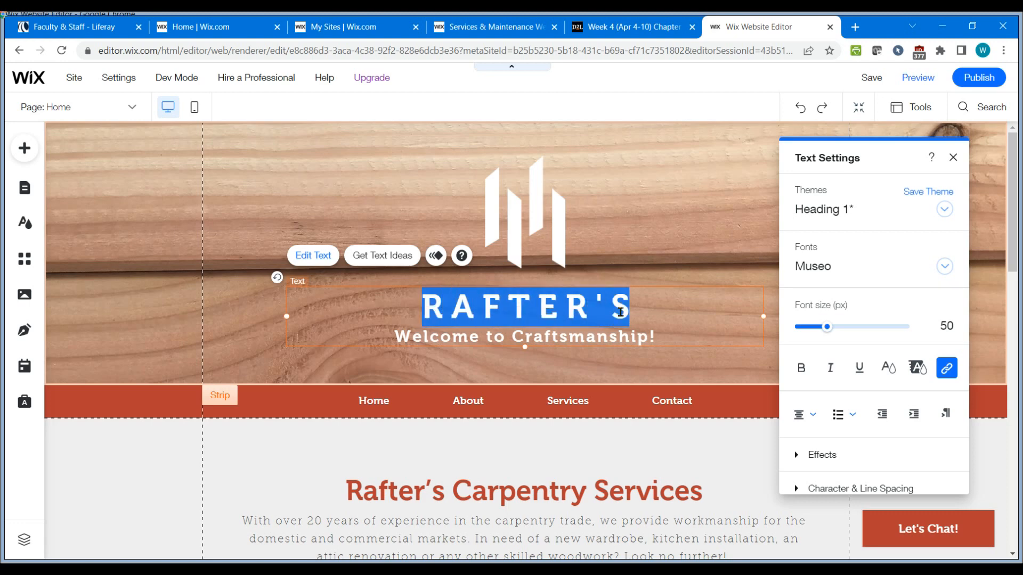
type("p")
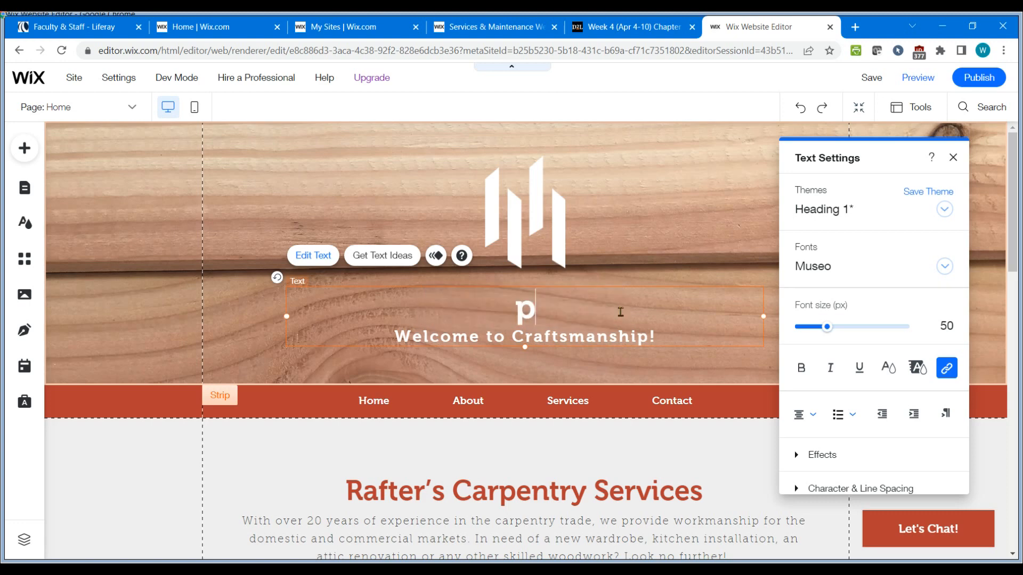
key("BackSpace")
type("PERFRE")
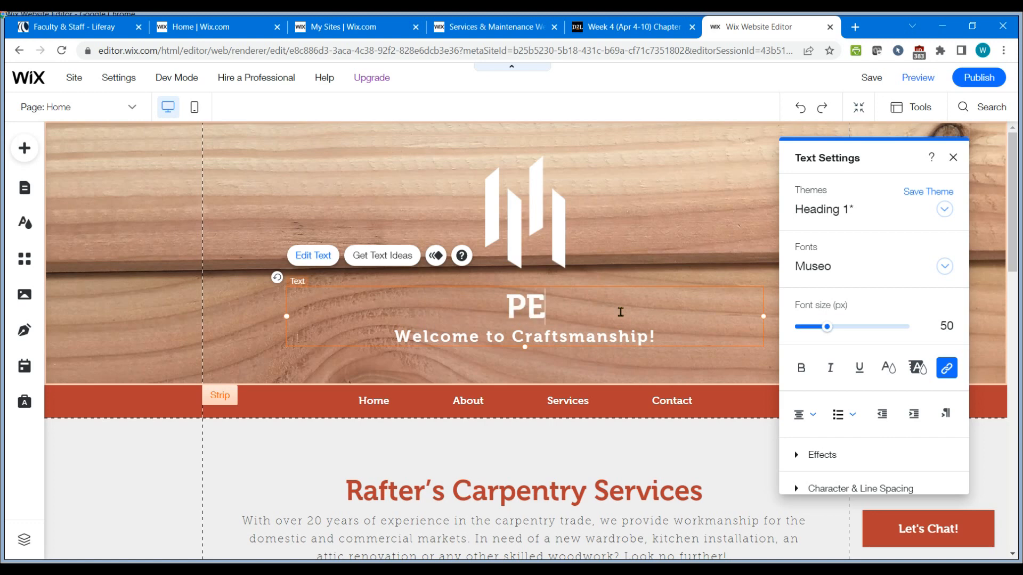
key("BackSpace")
key("BackSpace")
type("EC")
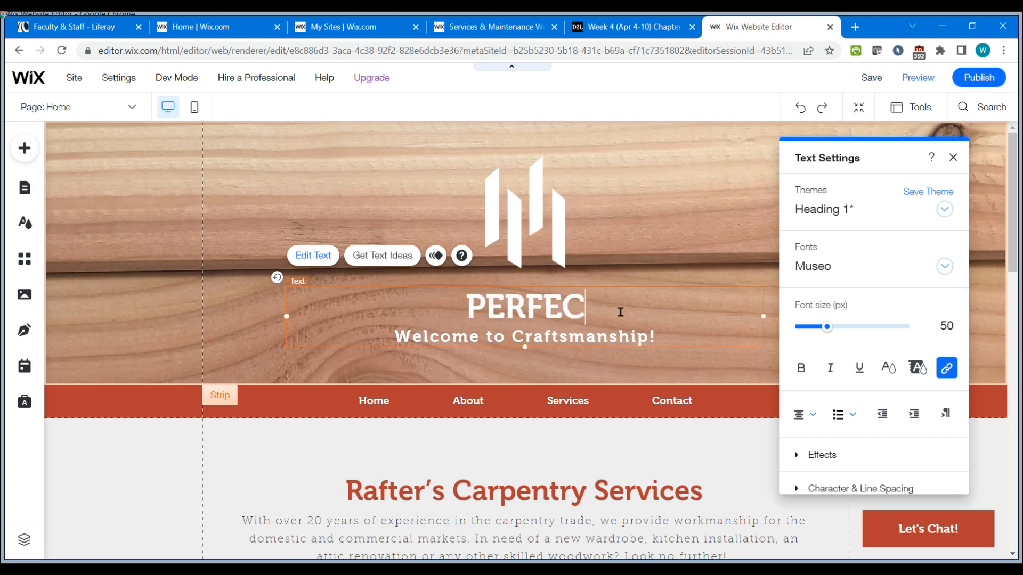
type("TION CARPENTRY")
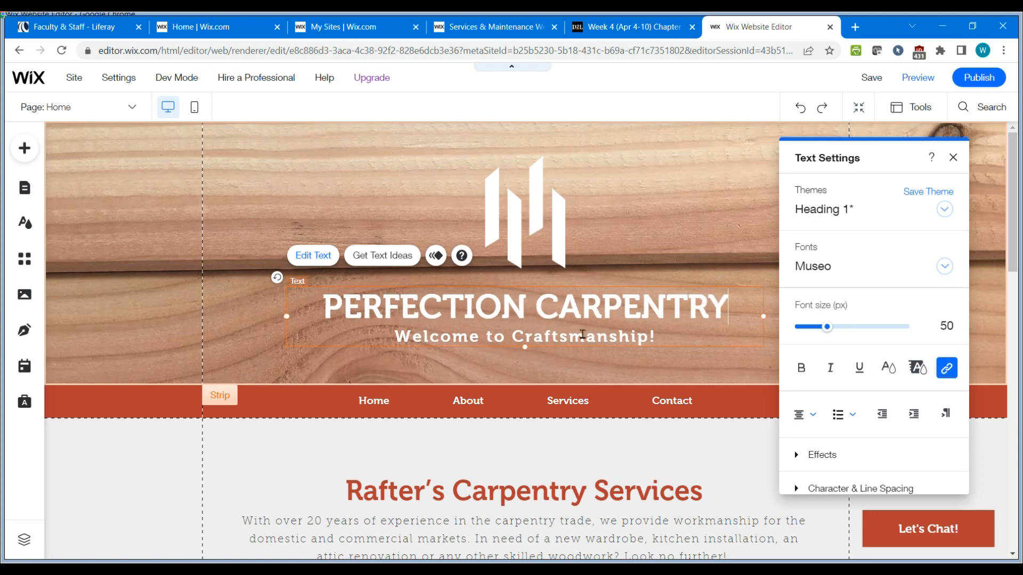
Replace the catchphrase under the company name with "When details matter".
left_click(438, 336)
left_click_drag(399, 337, 648, 341)
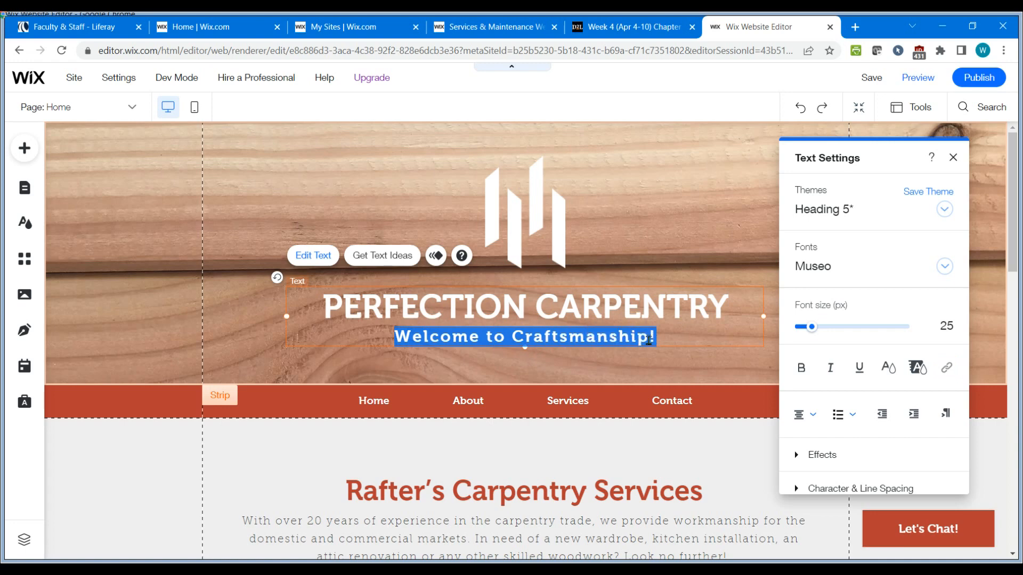
type("wHEN")
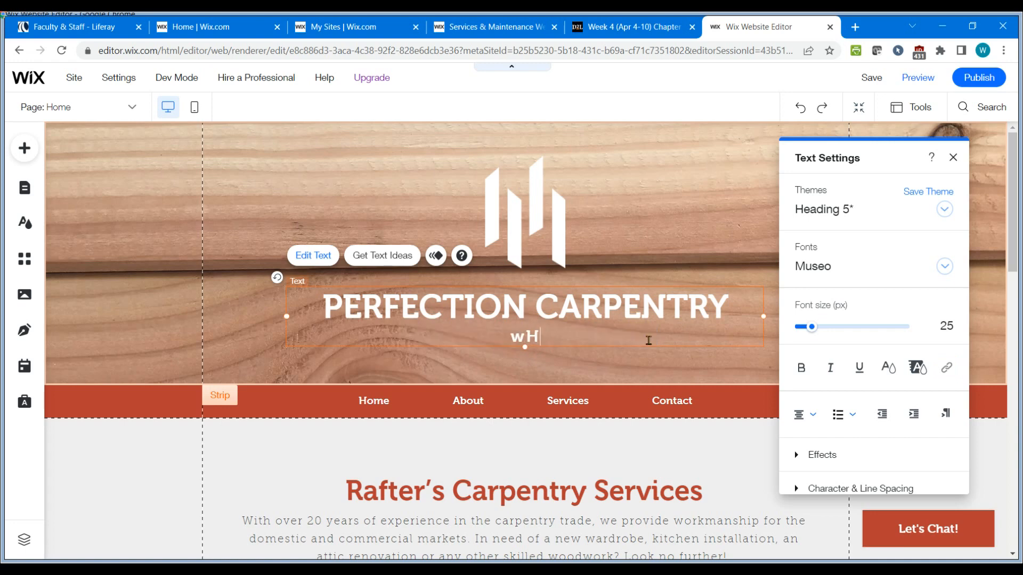
key("BackSpace")
key("BackSpace")
key("BackSpace")
key("BackSpace")
type("When details matter")
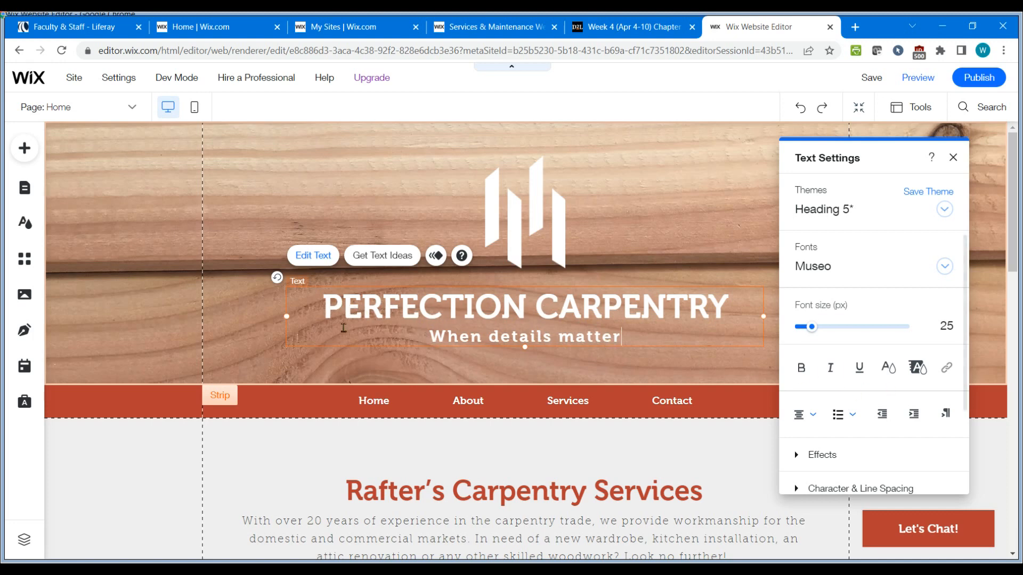
Select the company name text and set its character spacing to 0.1.
left_click_drag(328, 307, 342, 307)
left_click_drag(432, 311, 700, 311)
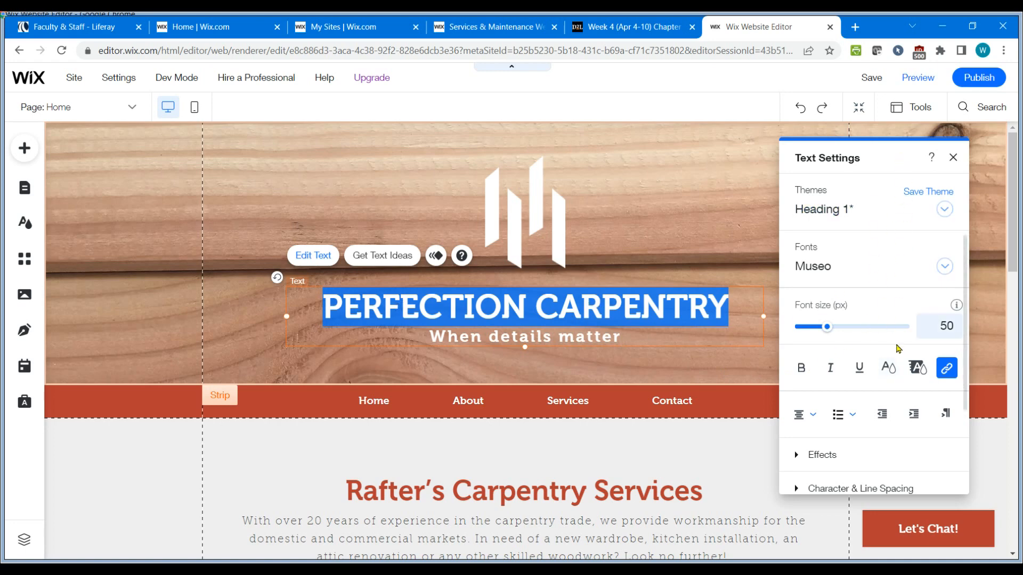
scroll(900, 346, "down", 2)
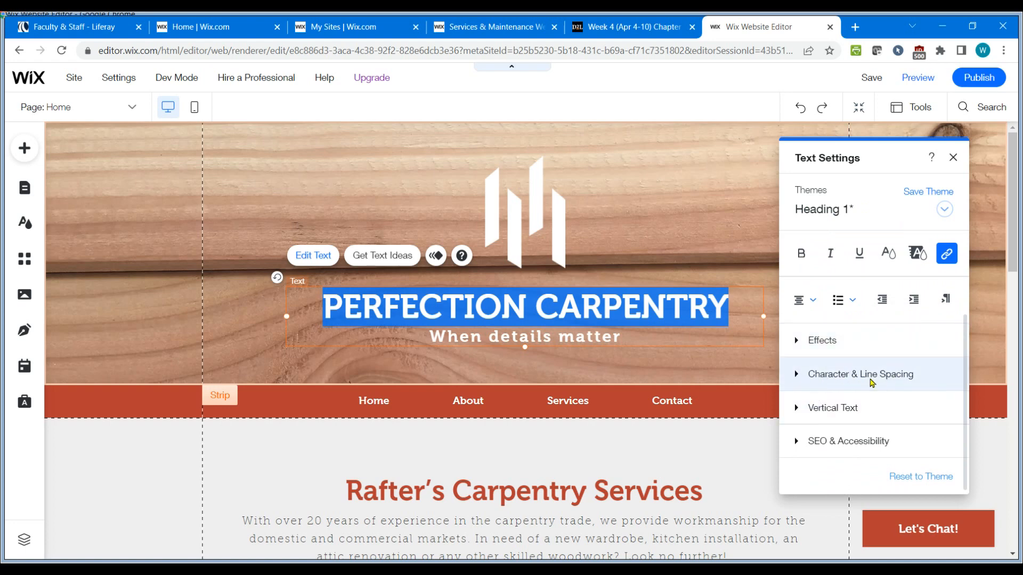
left_click(796, 376)
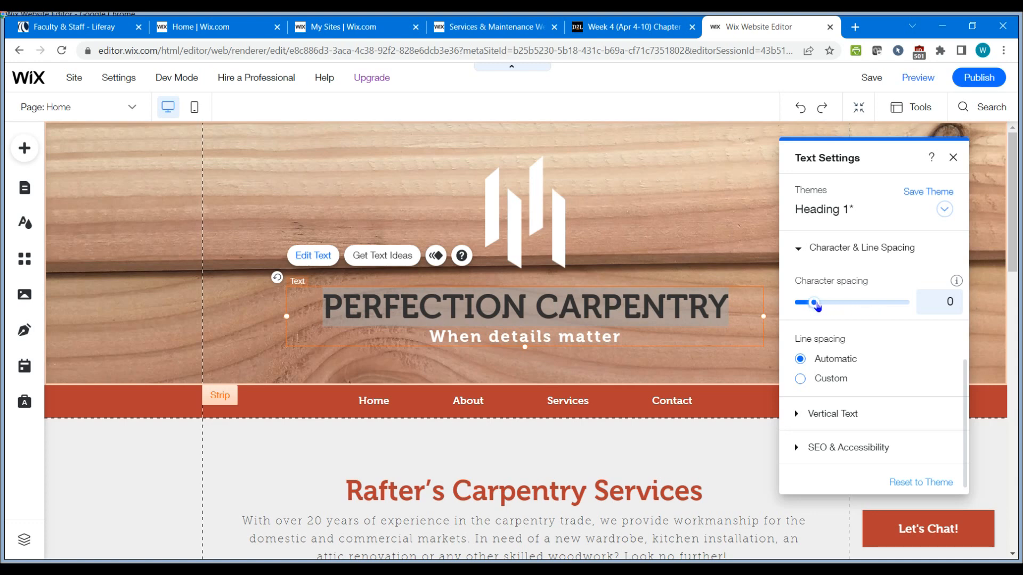
left_click_drag(817, 306, 820, 305)
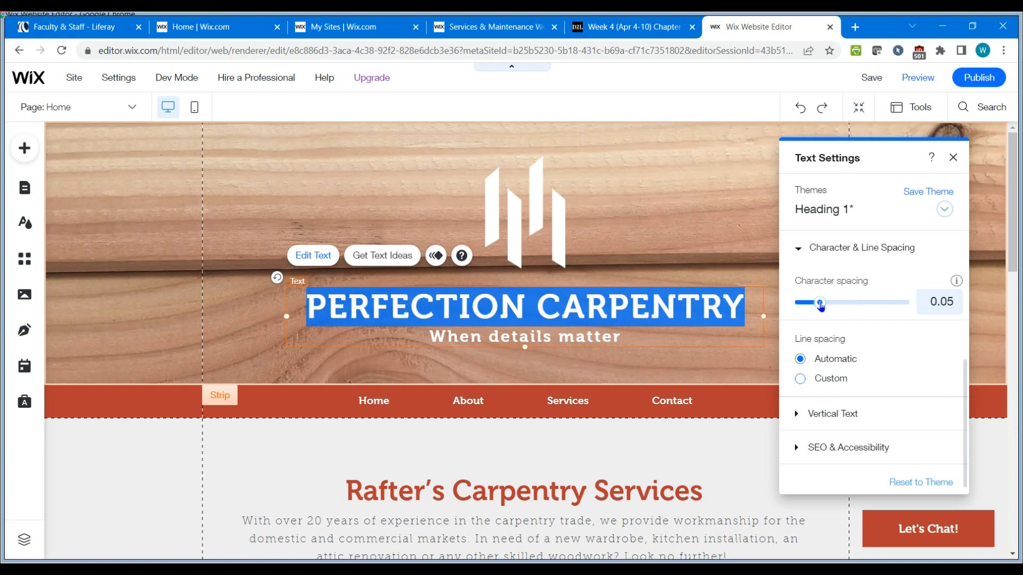
left_click_drag(822, 306, 826, 303)
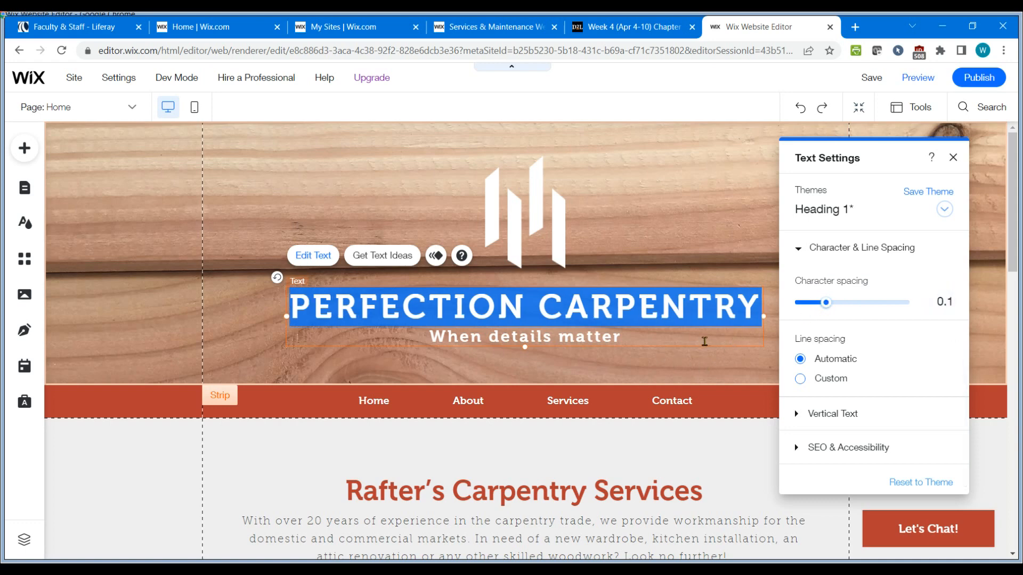
Enlarge the catchphrase "When details matter" to font size 31 and make it italic.
left_click(703, 342)
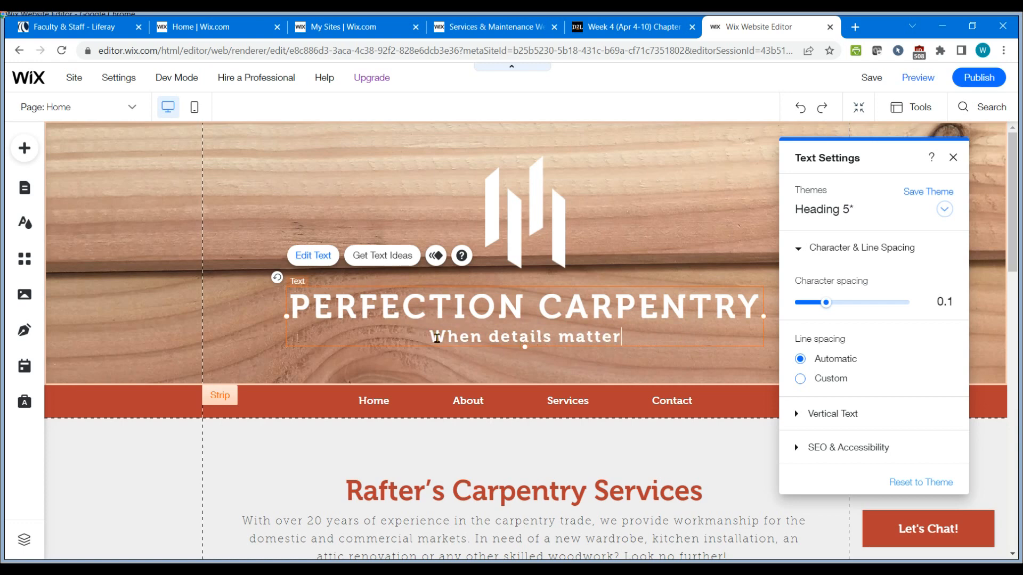
left_click_drag(426, 338, 612, 354)
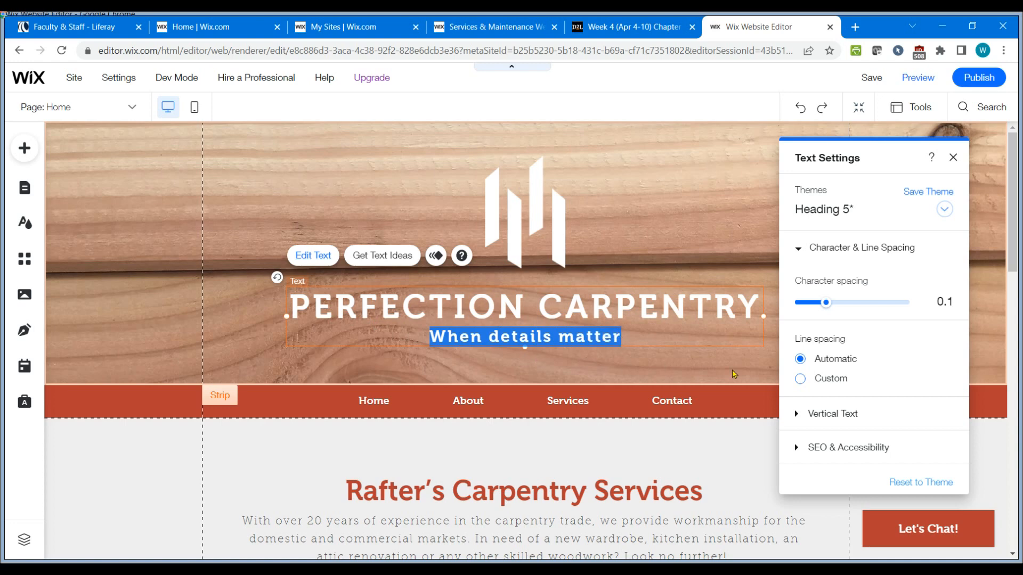
scroll(884, 298, "up", 5)
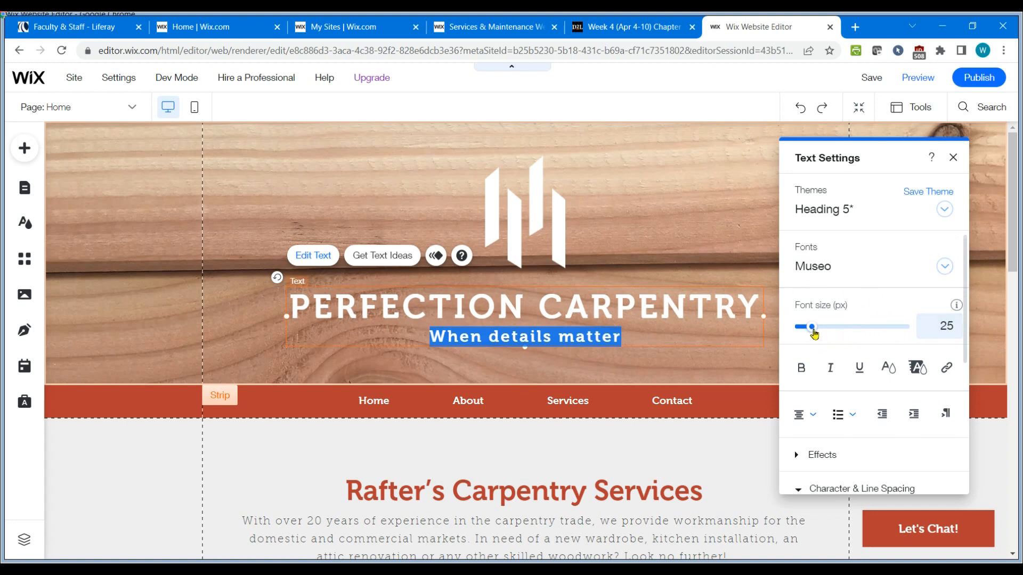
left_click_drag(814, 331, 822, 333)
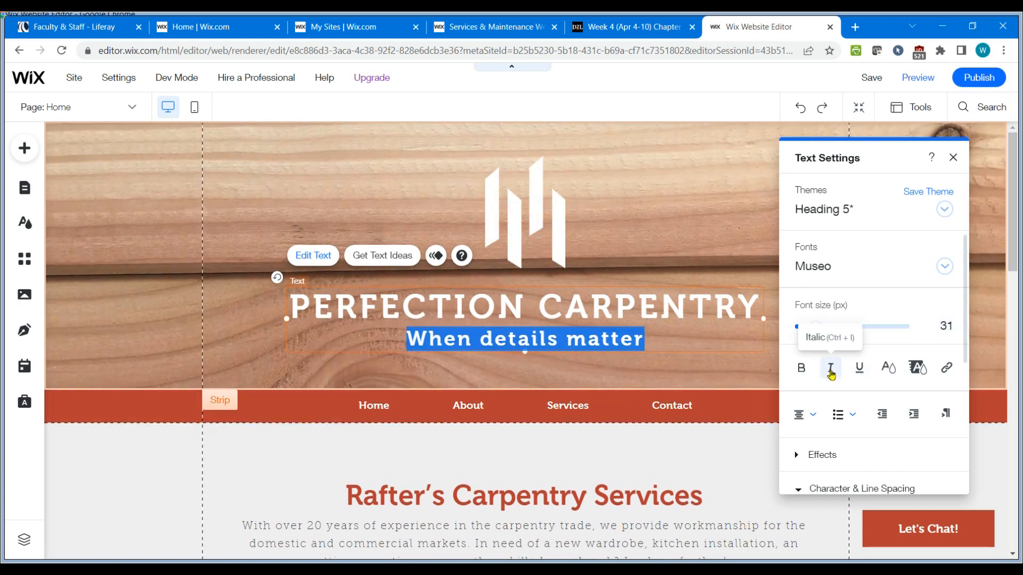
left_click(831, 368)
left_click(629, 360)
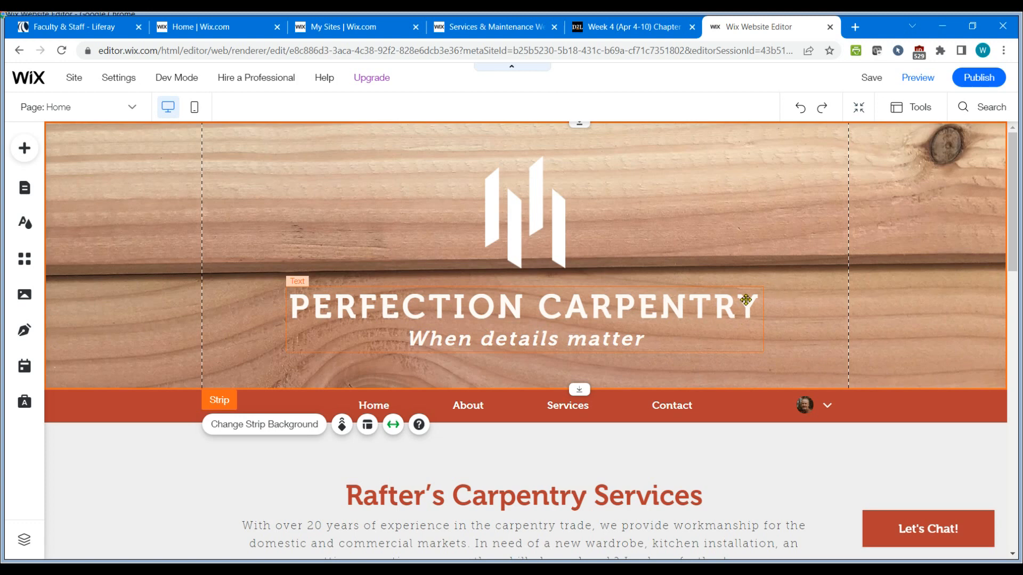
Apply text effect C to the whole header title and catchphrase.
left_click(641, 307)
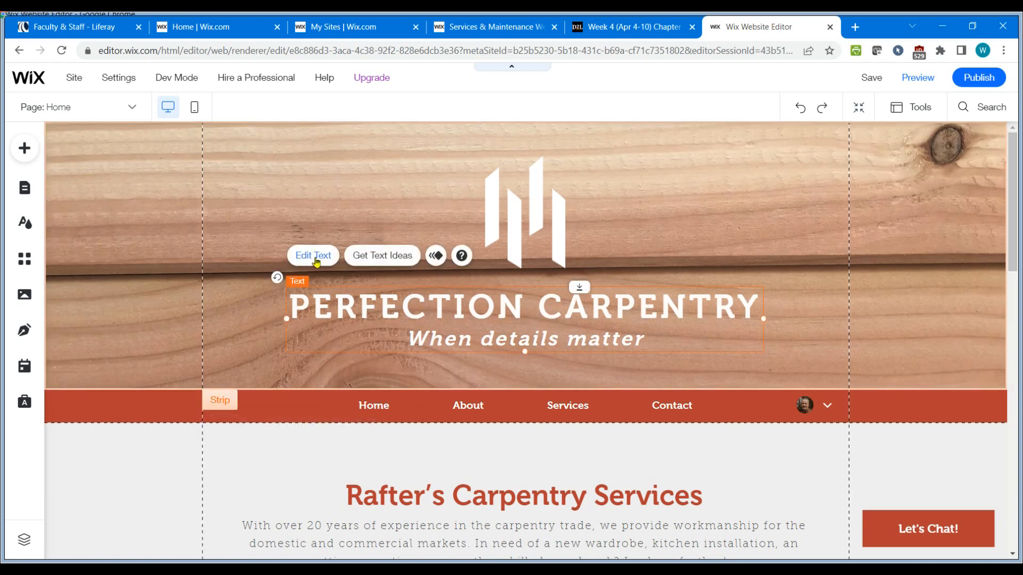
left_click(313, 255)
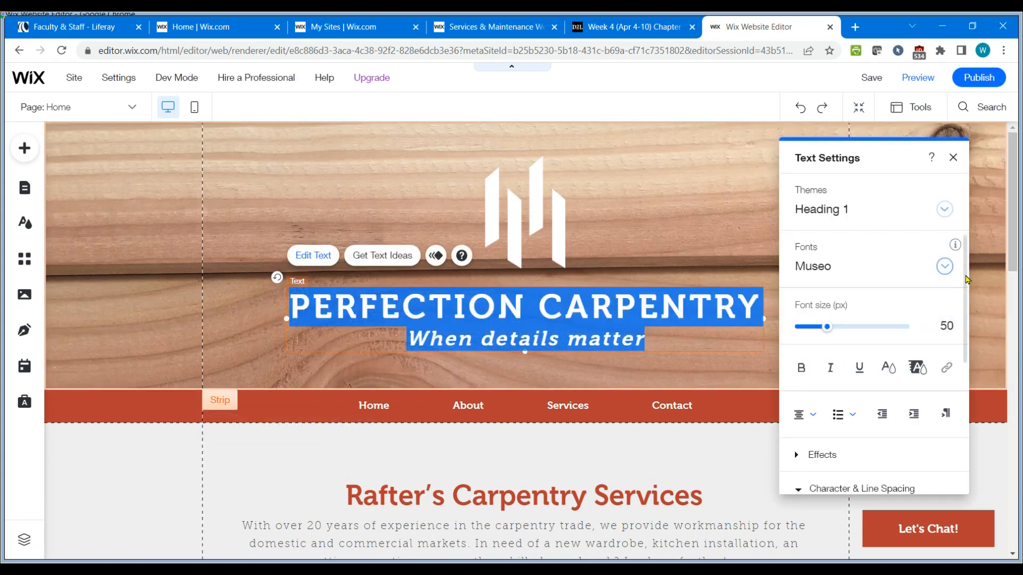
scroll(966, 290, "down", 3)
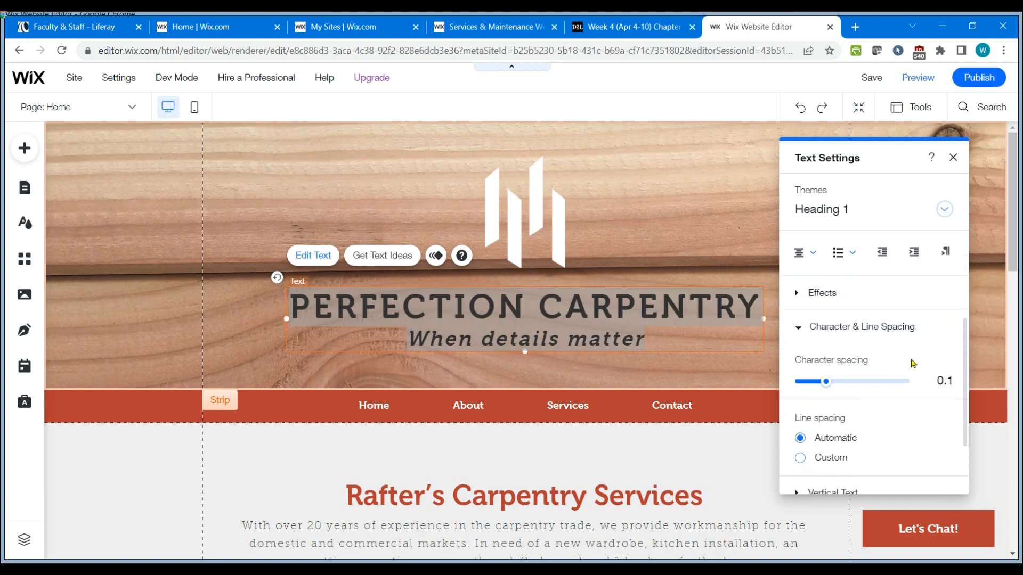
left_click(797, 295)
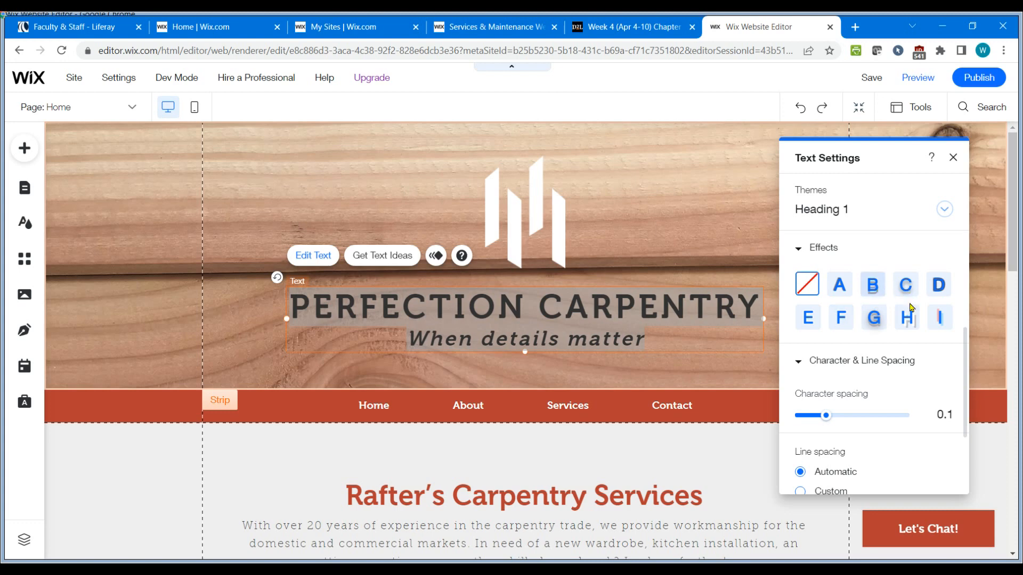
left_click(873, 315)
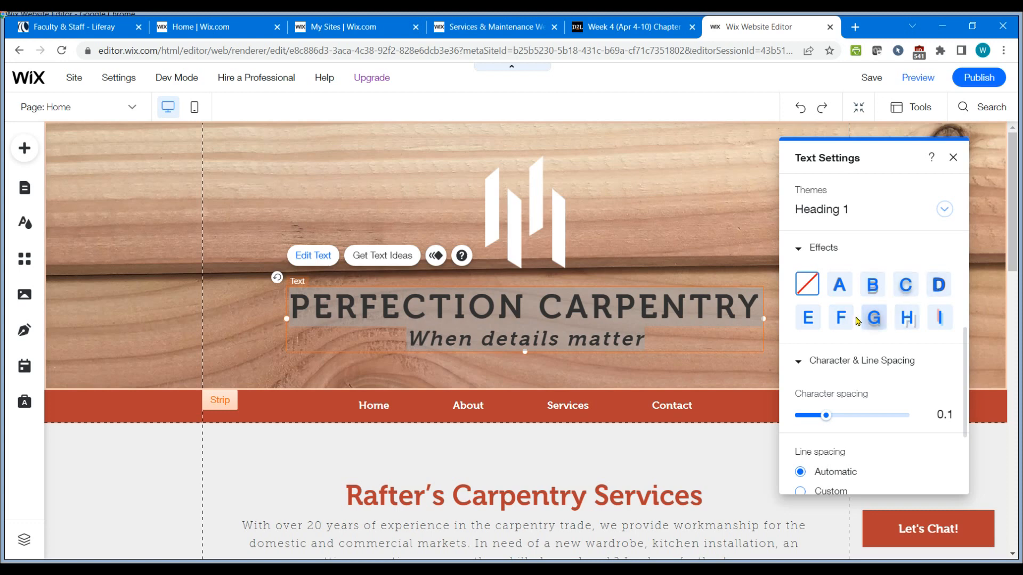
left_click(909, 289)
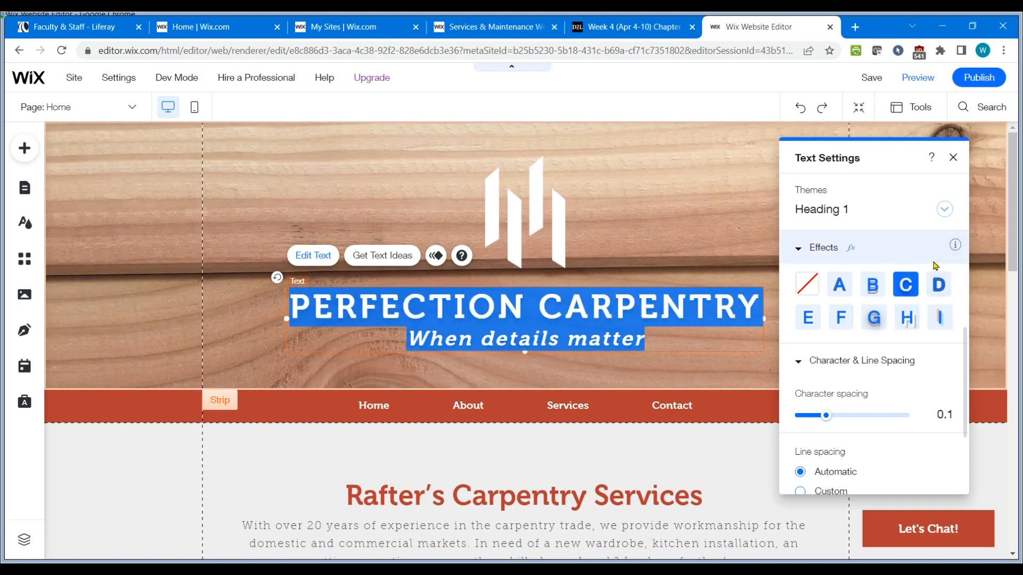
mouse_move(954, 187)
left_click(954, 158)
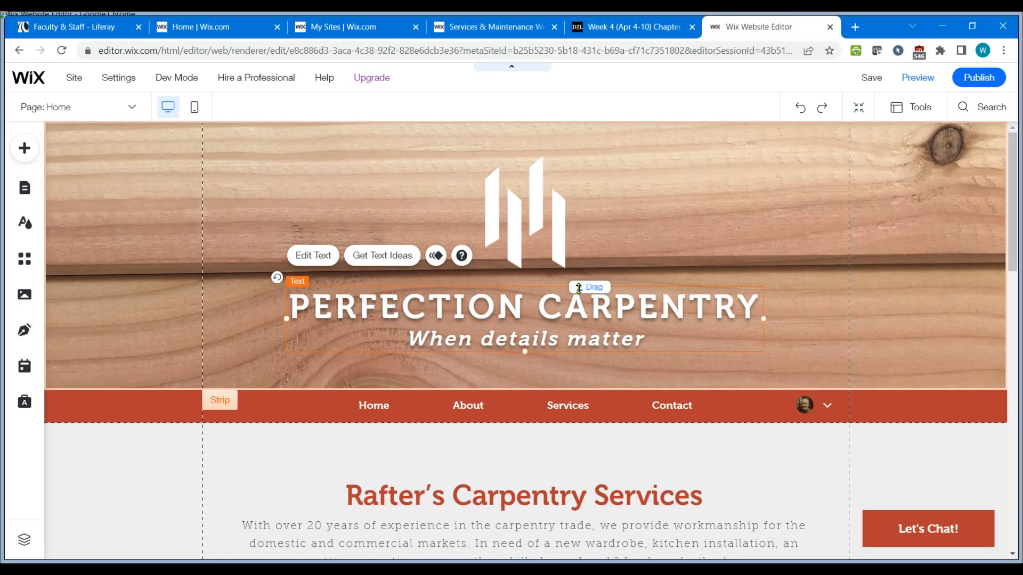
Move the title and catchphrase text block lower within the header strip.
left_click(526, 230)
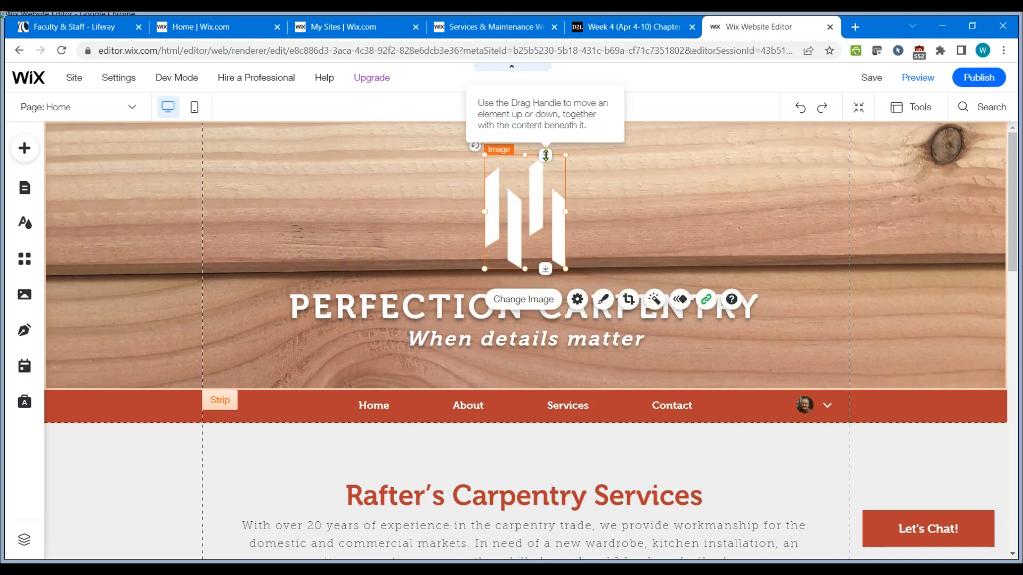
left_click(615, 322)
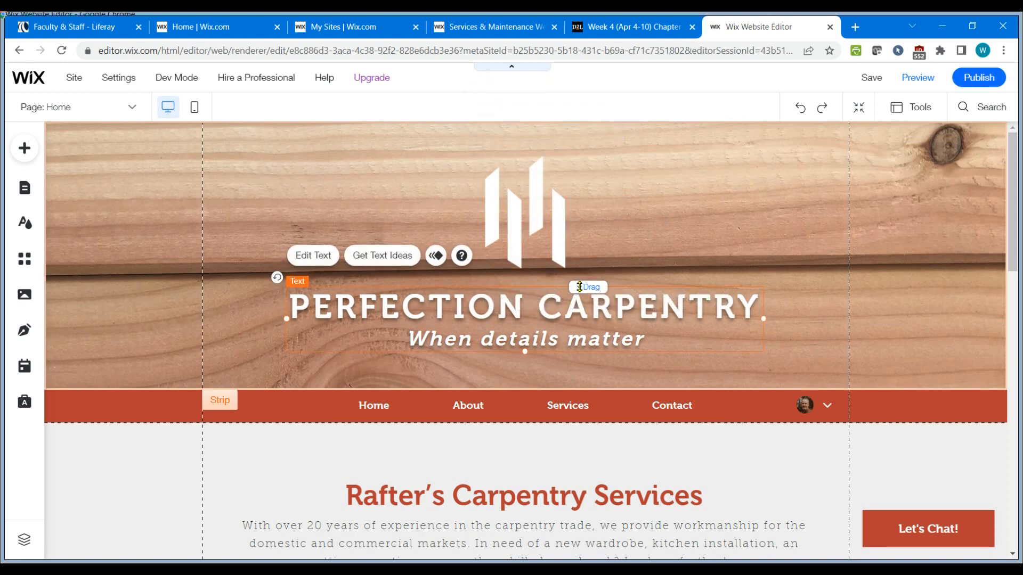
left_click_drag(580, 287, 587, 315)
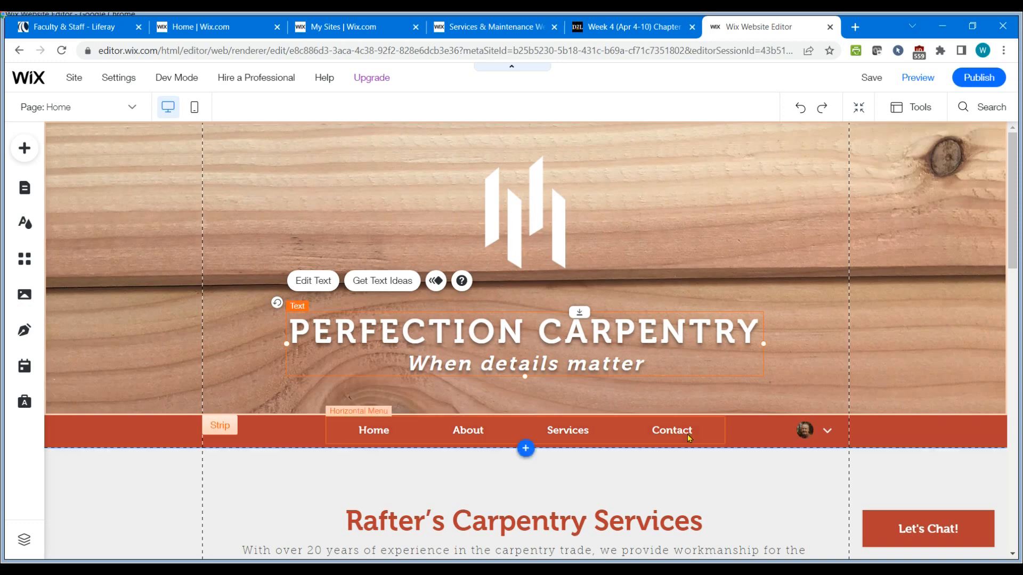
Replace the header logo image with Perfect Carpentry Logo.png from the site files.
left_click(624, 28)
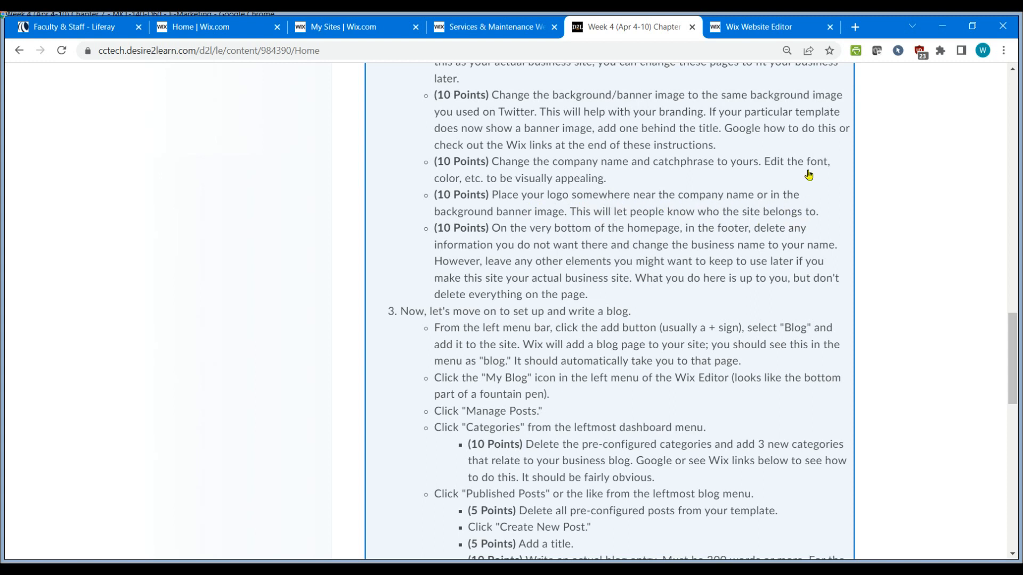
left_click(773, 29)
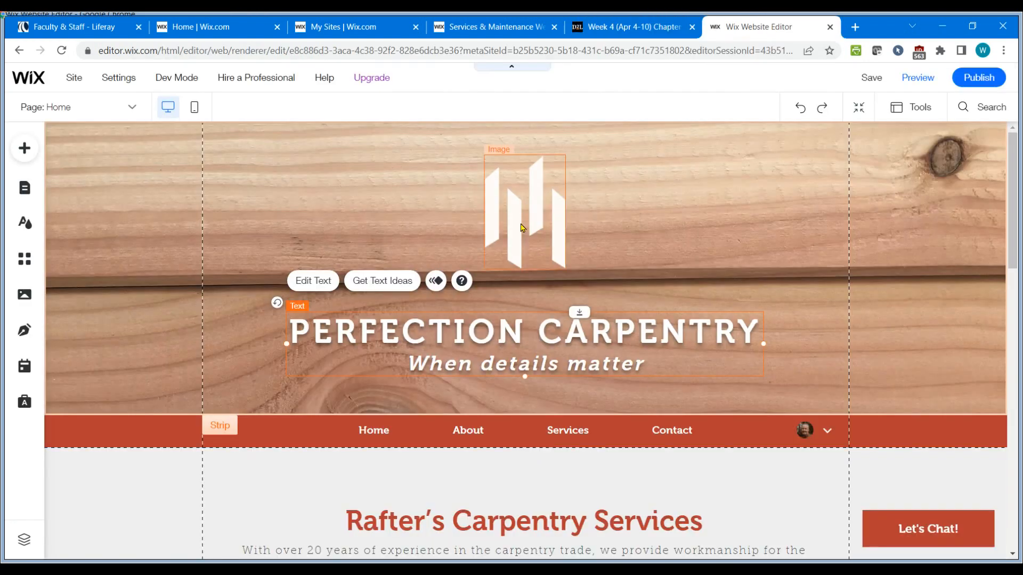
left_click(520, 227)
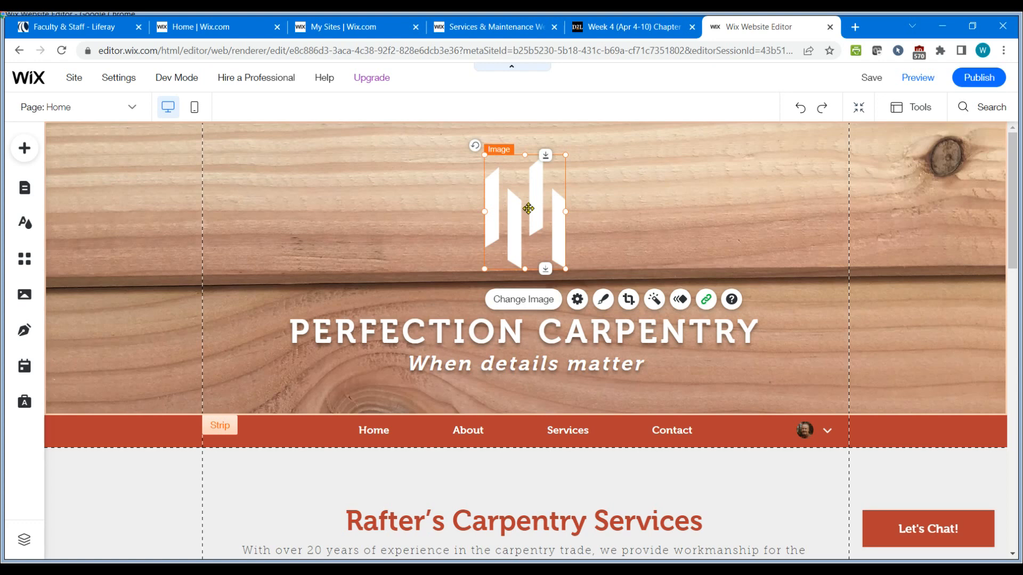
left_click(523, 302)
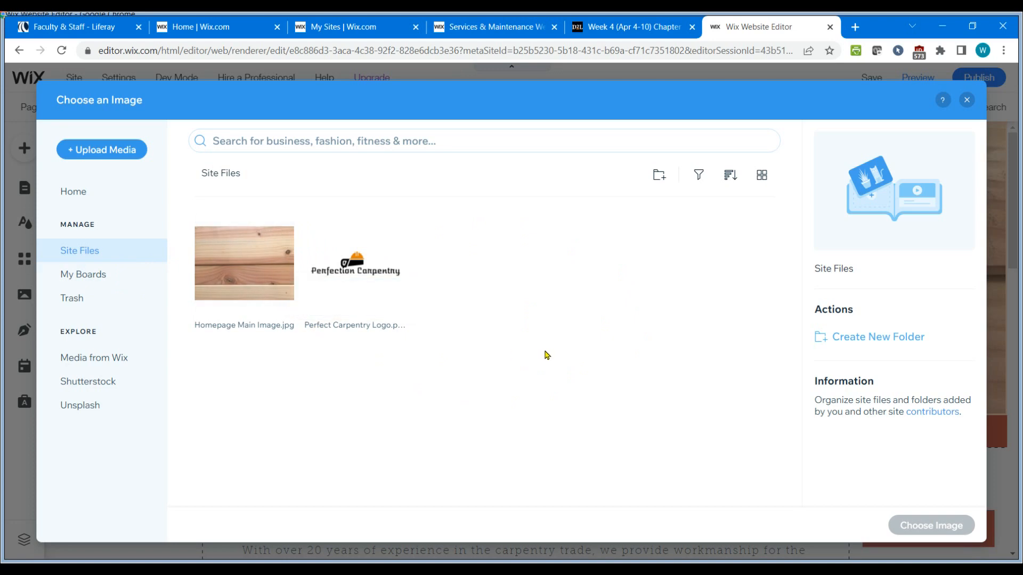
left_click(365, 274)
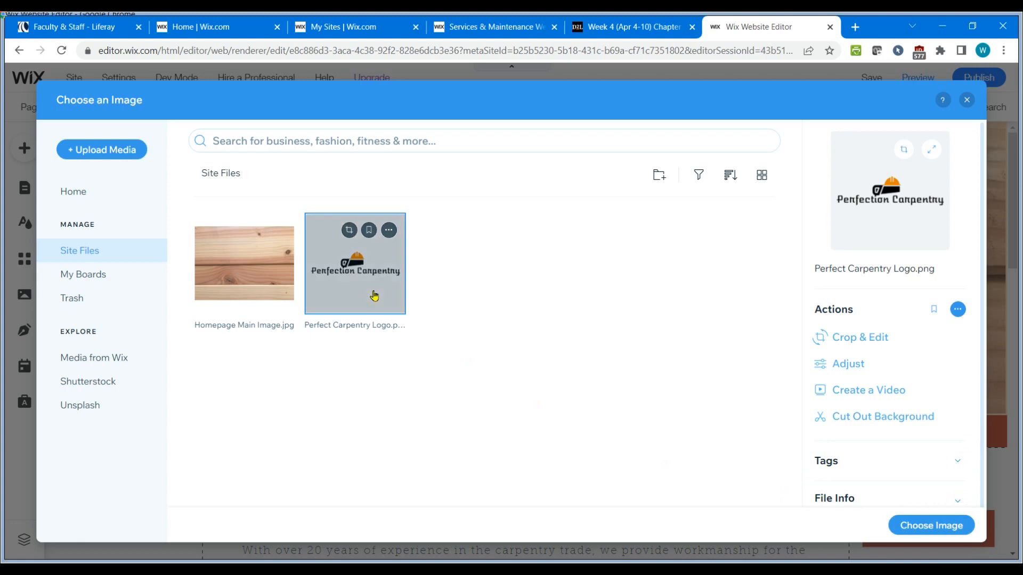
left_click(944, 530)
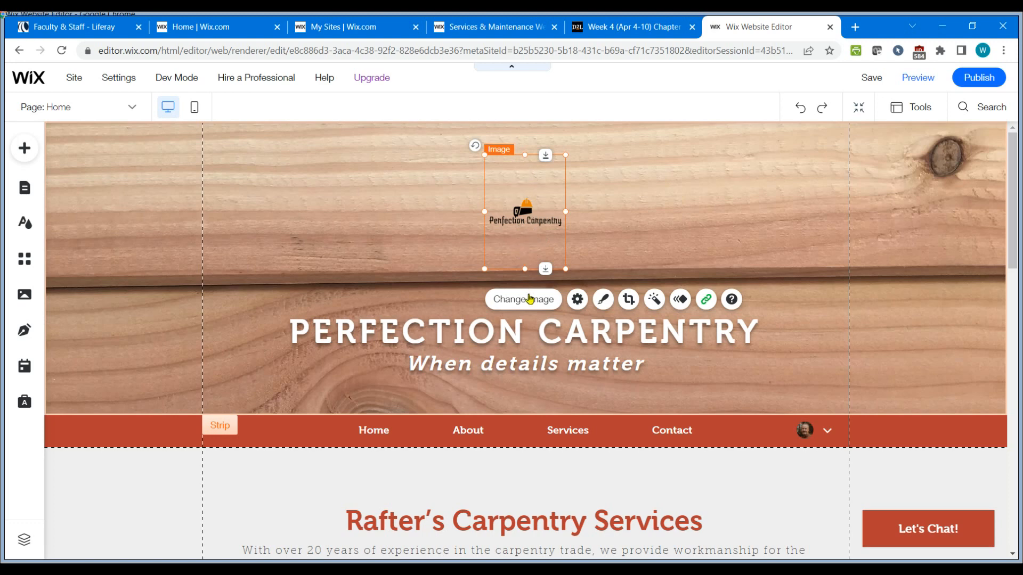
Crop the logo image vertically to about 122 × 73.
left_click(628, 300)
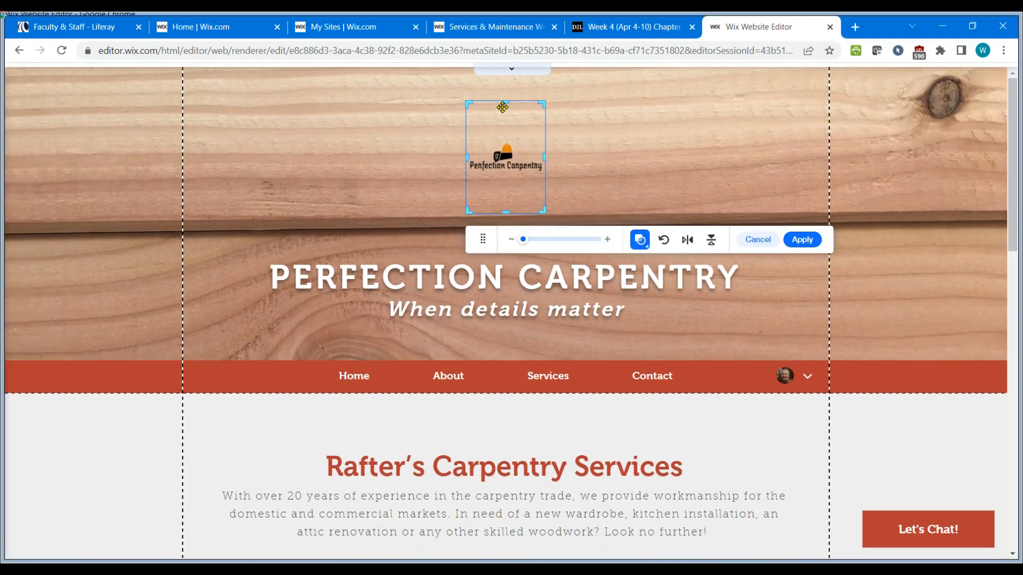
left_click_drag(504, 102, 505, 134)
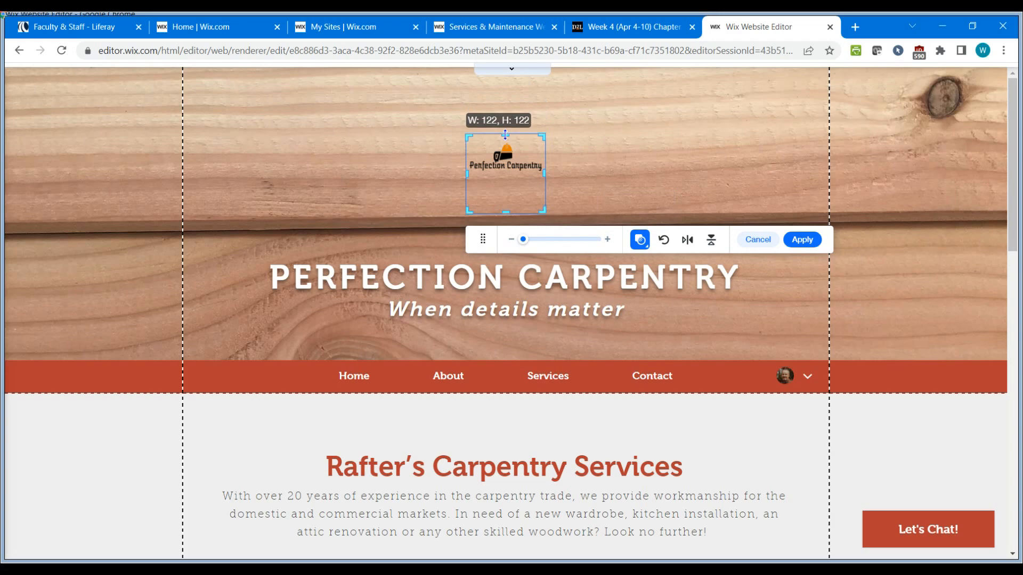
left_click_drag(506, 212, 506, 180)
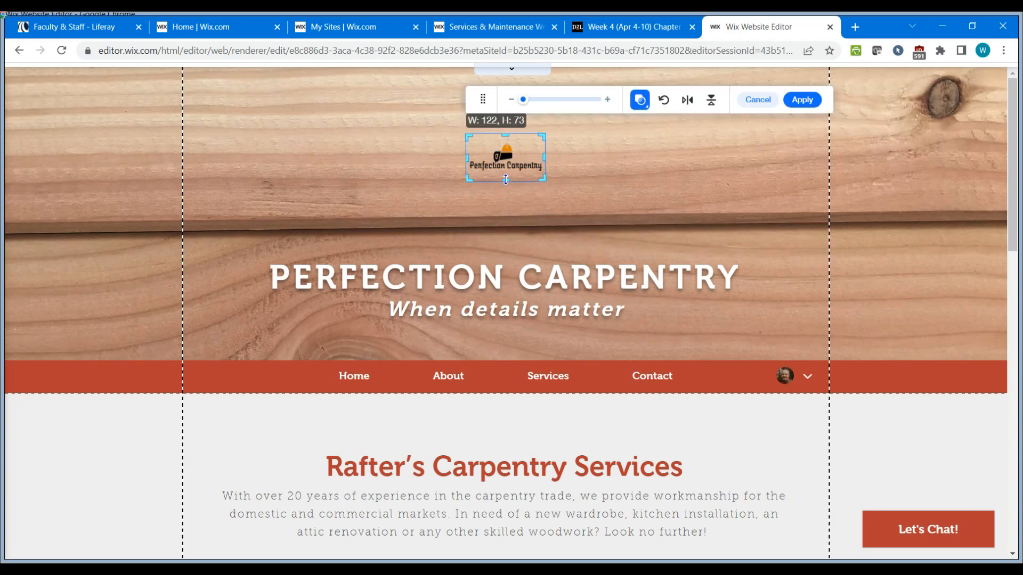
left_click(662, 196)
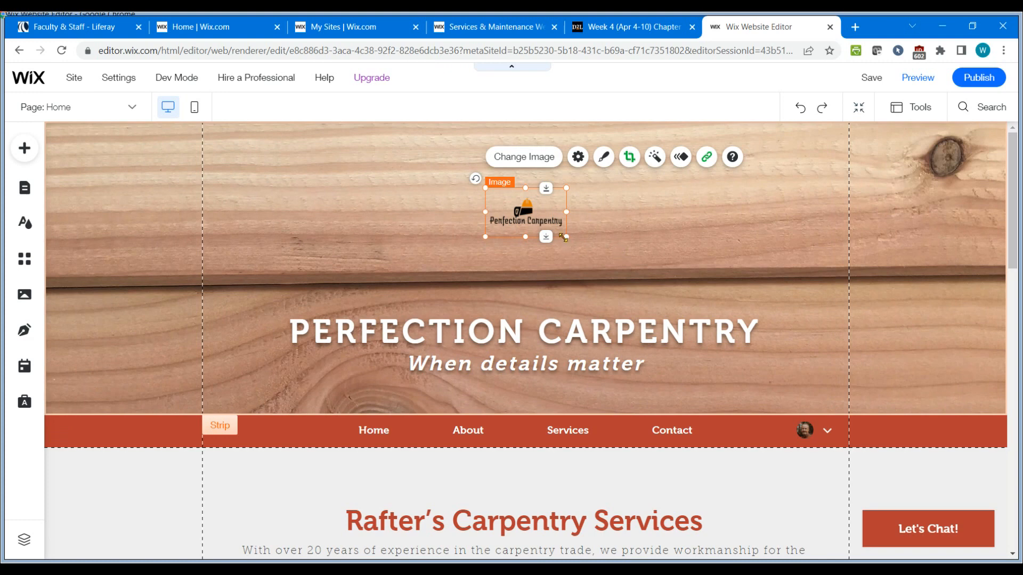
Enlarge the logo and position it centred above the company name.
left_click_drag(566, 237, 516, 231)
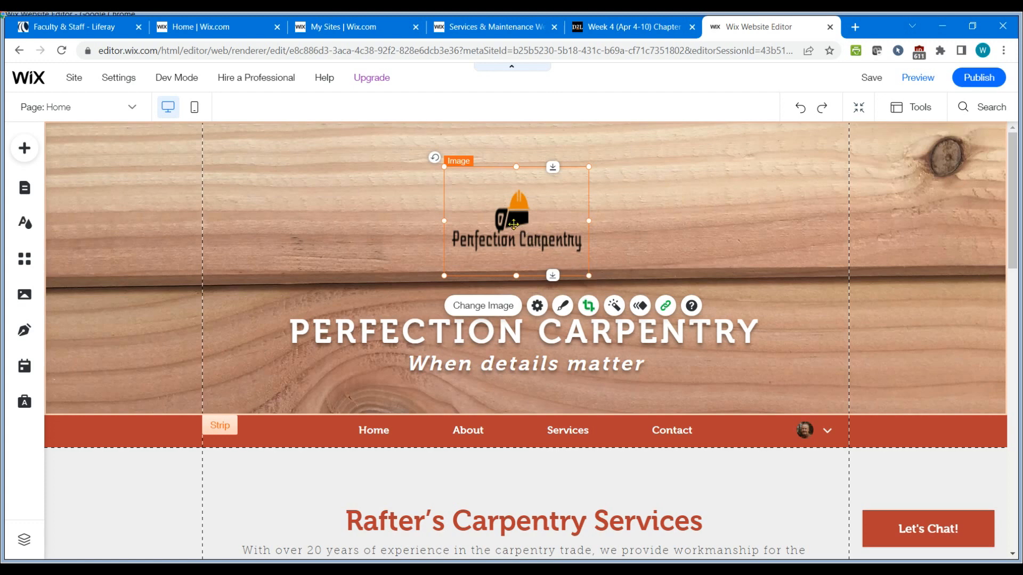
left_click_drag(591, 277, 602, 285)
left_click_drag(530, 239, 531, 228)
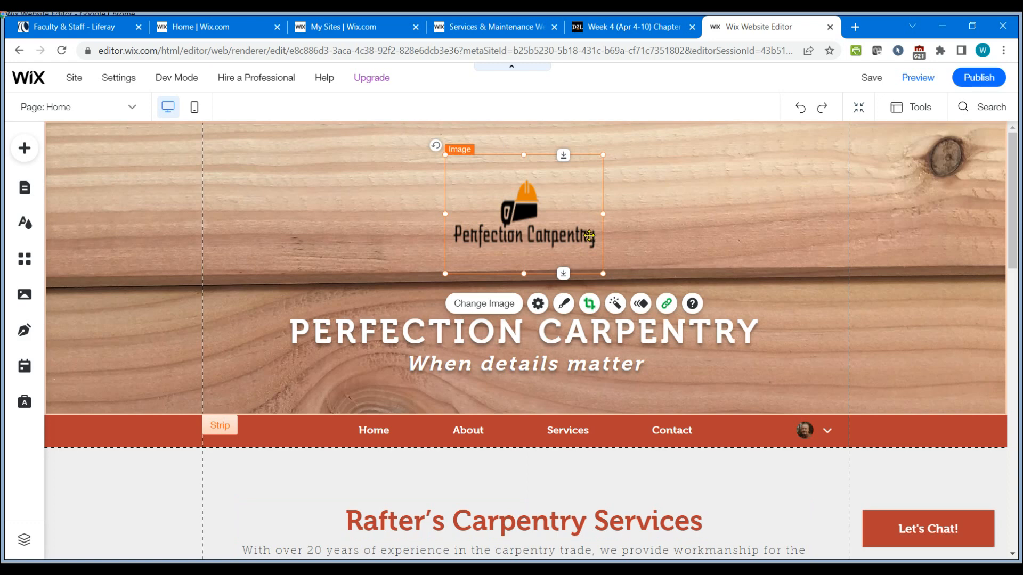
left_click(634, 202)
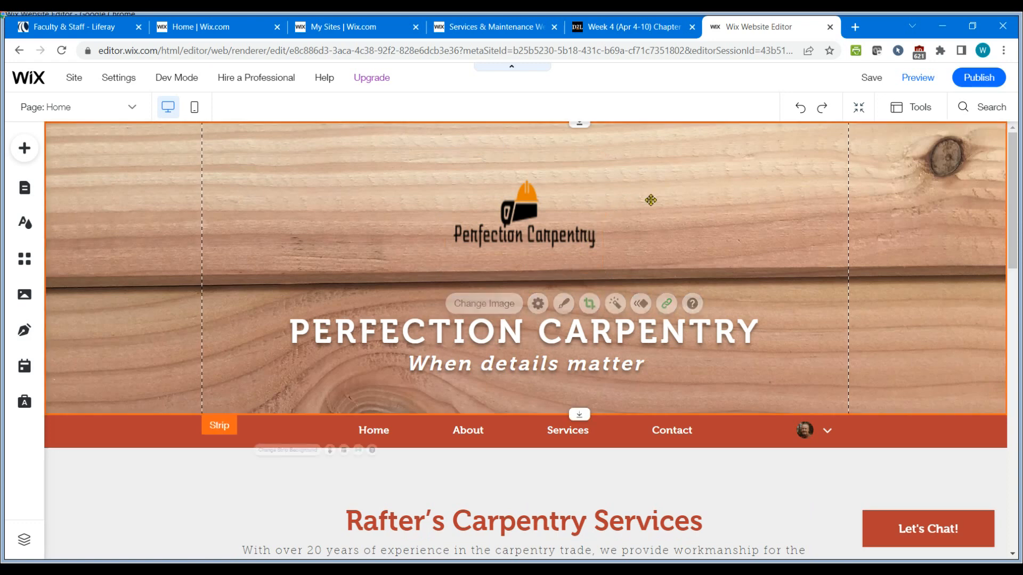
Check the assignment instructions about placing the logo, then return to the editor.
left_click(635, 29)
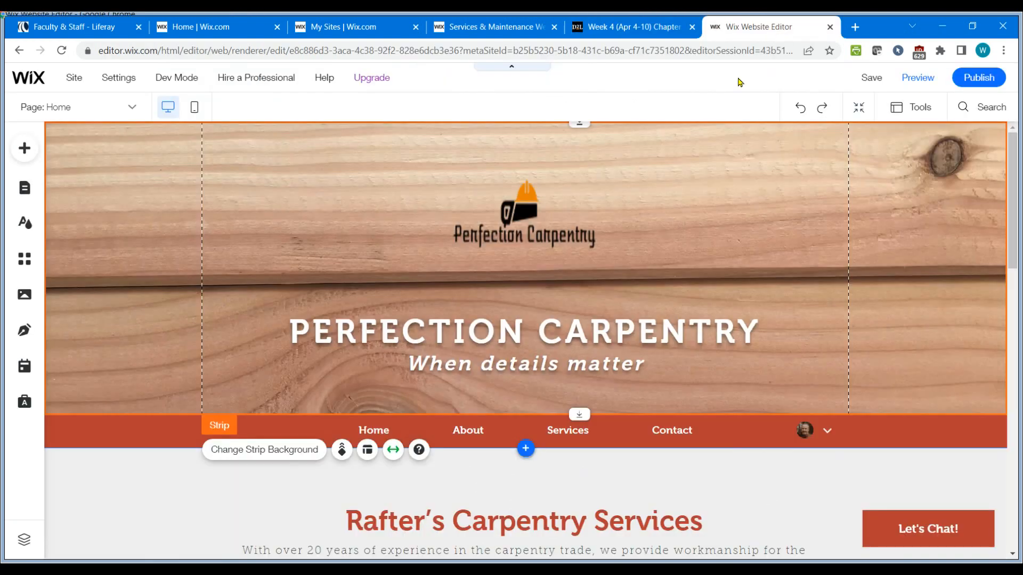
left_click(772, 28)
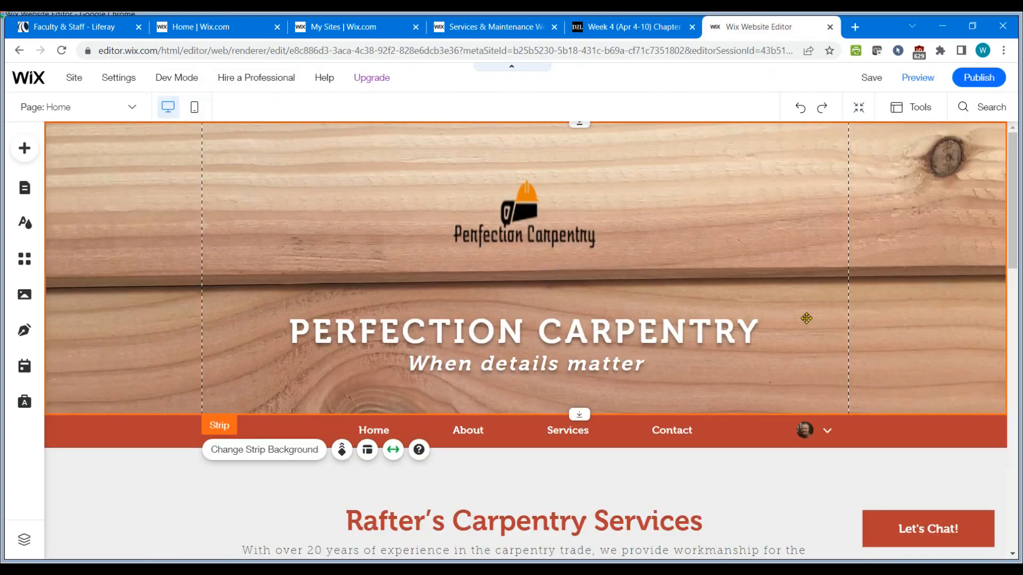
Review the home page sections and the assignment instructions for the footer, then return to the editor.
scroll(807, 318, "down", 10)
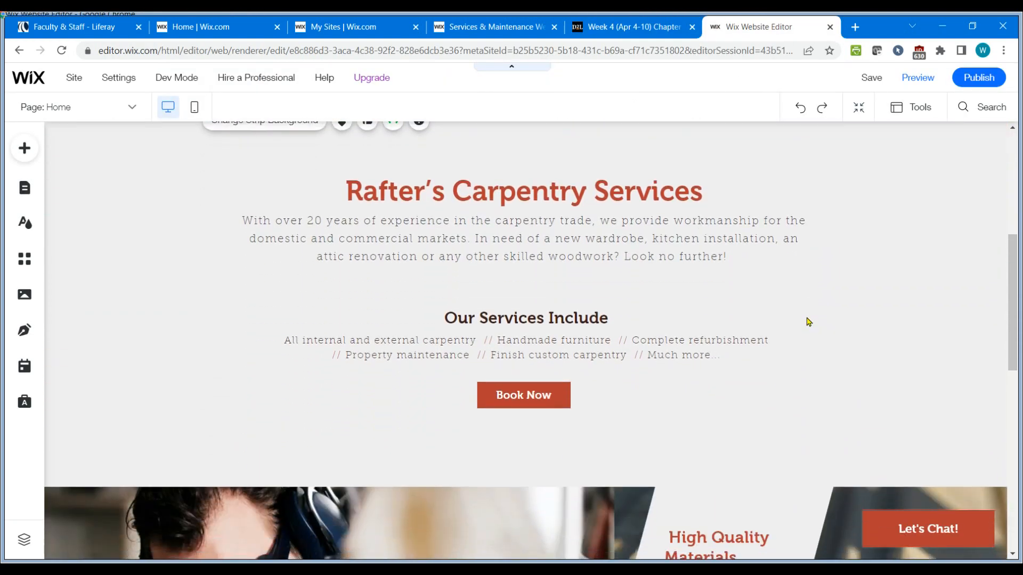
scroll(808, 322, "down", 7)
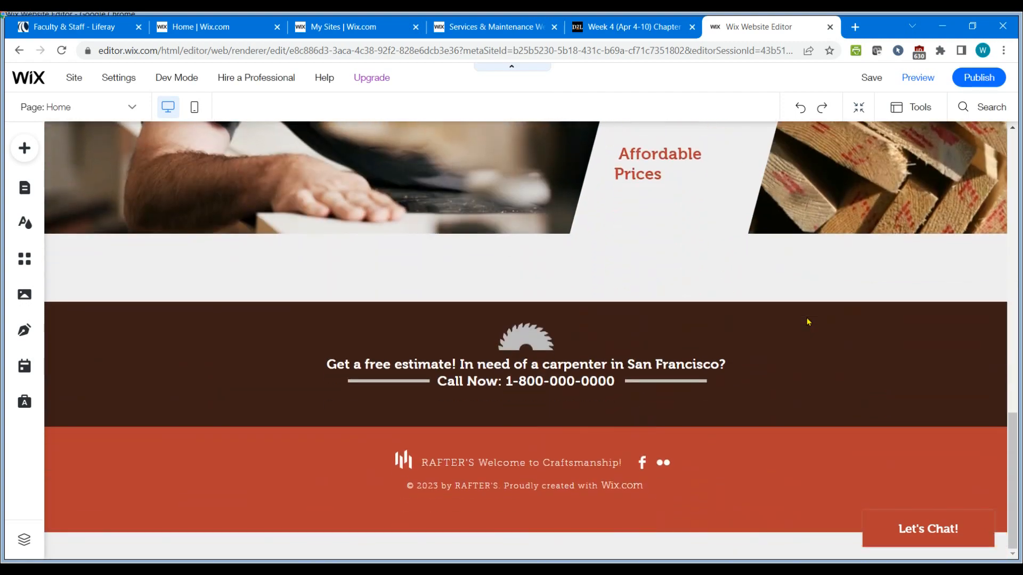
scroll(807, 322, "up", 17)
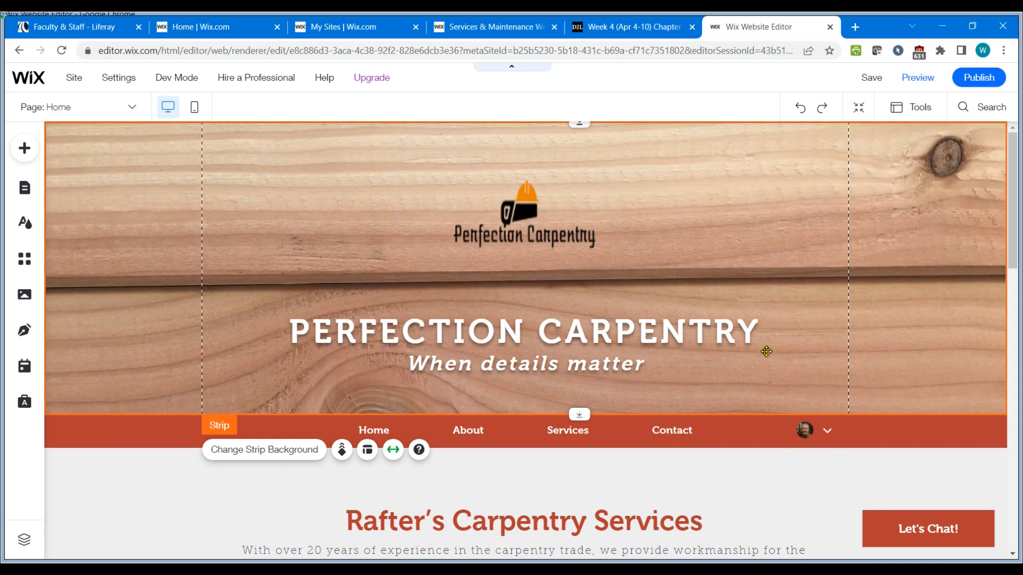
scroll(766, 352, "down", 6)
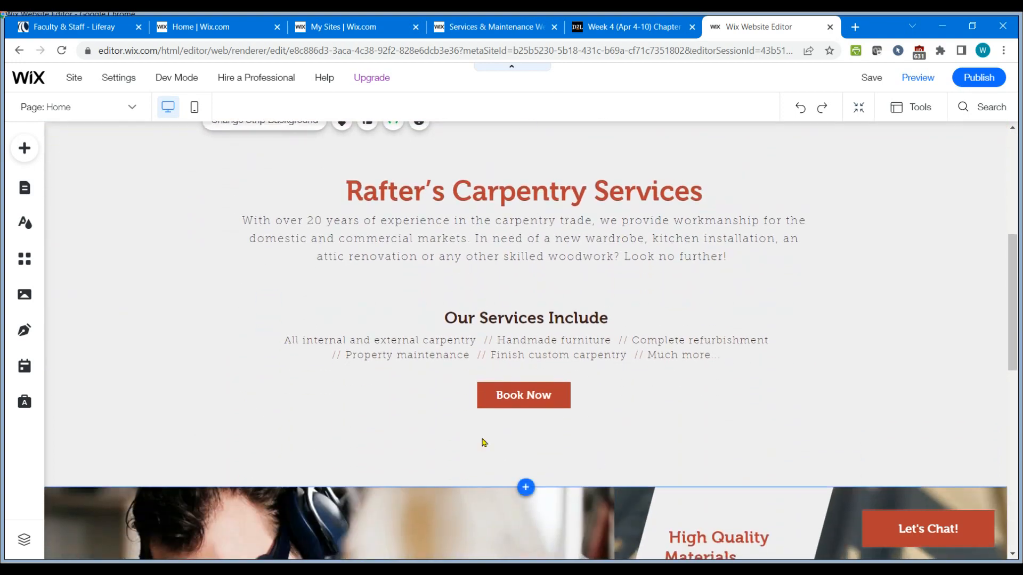
scroll(548, 447, "down", 4)
scroll(427, 396, "up", 9)
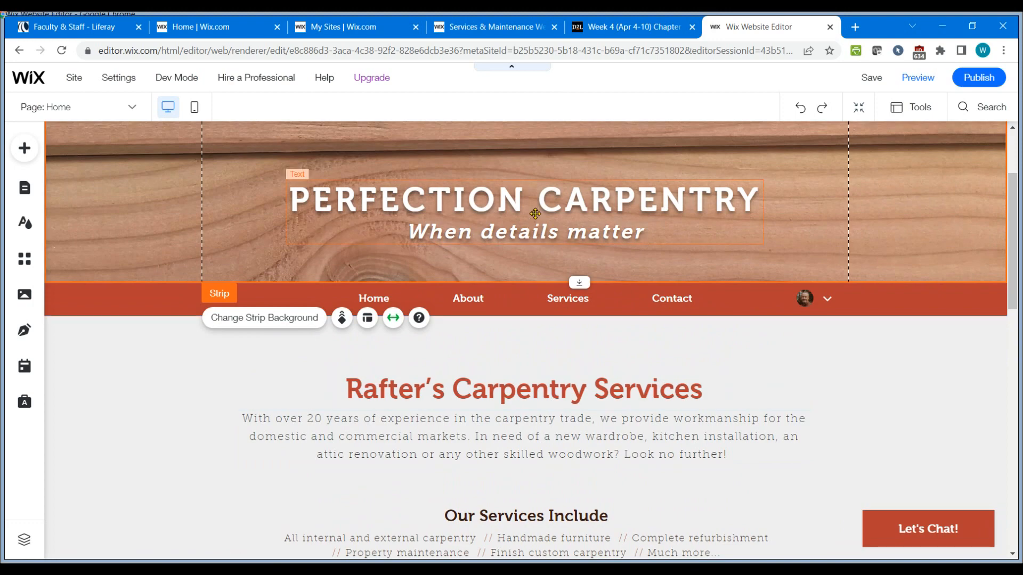
scroll(562, 442, "down", 3)
scroll(571, 430, "down", 4)
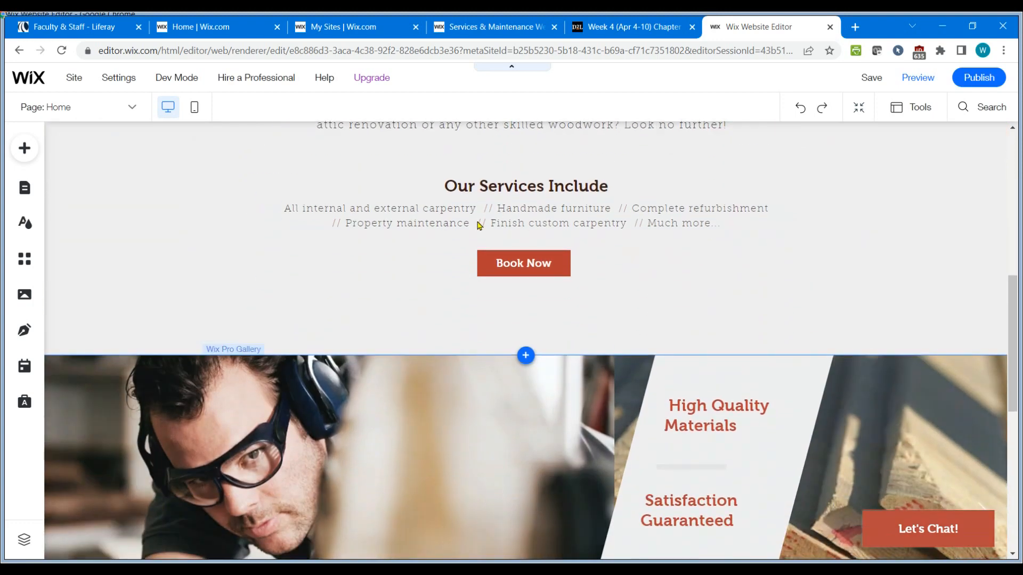
scroll(535, 457, "down", 7)
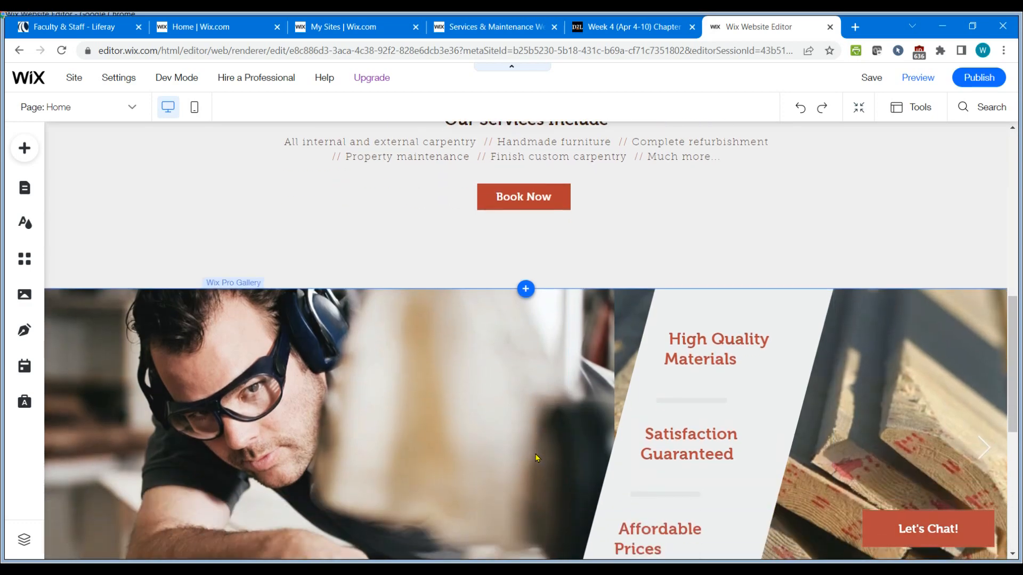
scroll(547, 384, "up", 5)
scroll(547, 384, "up", 5)
scroll(546, 386, "down", 12)
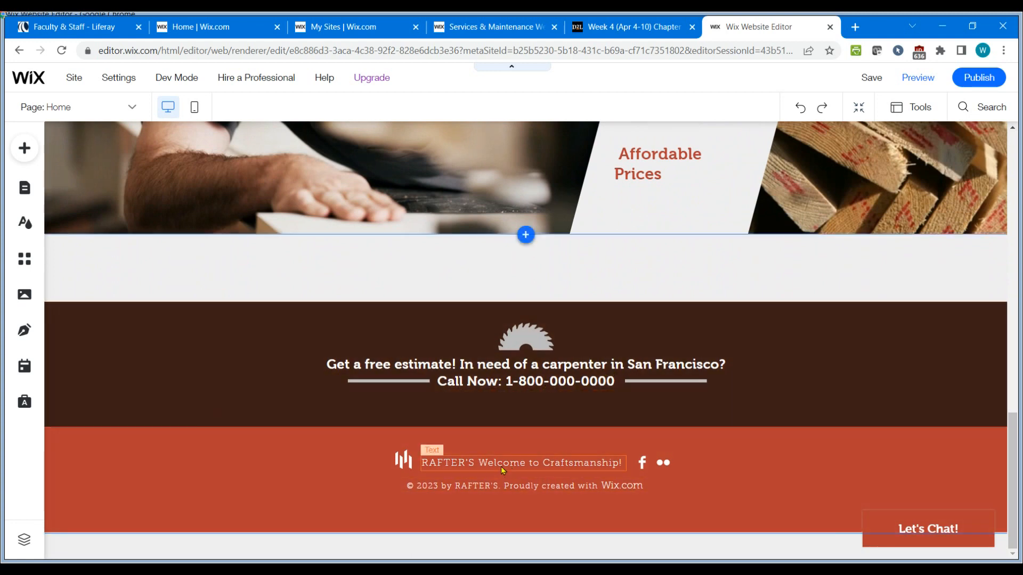
left_click(612, 31)
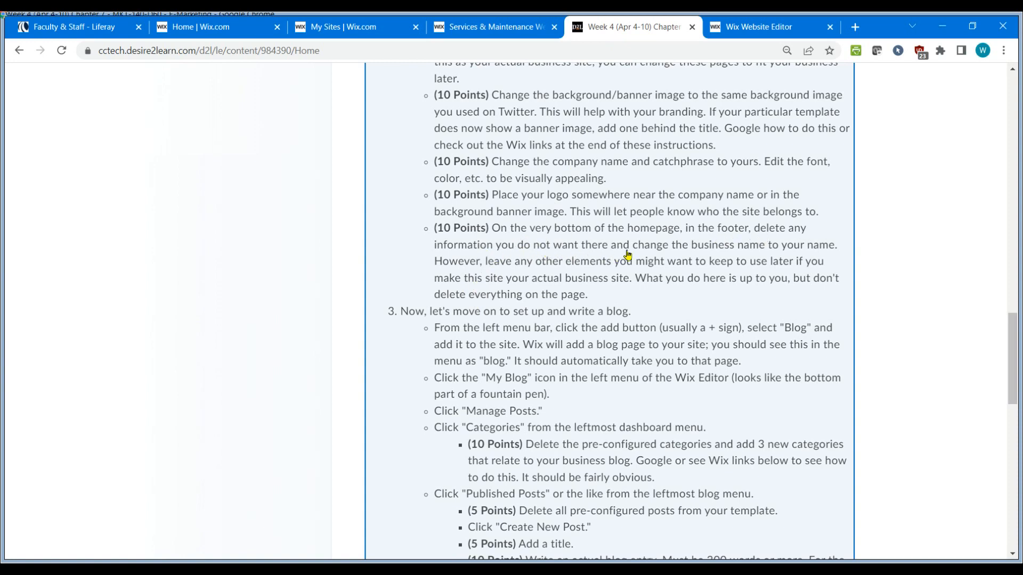
left_click(758, 29)
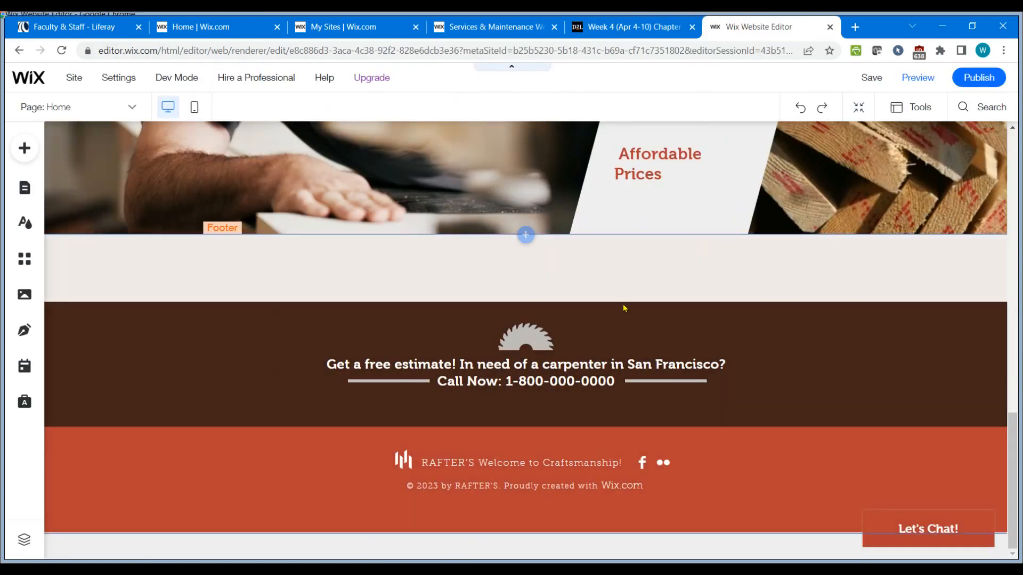
Delete the small logo image from the footer.
left_click(408, 461)
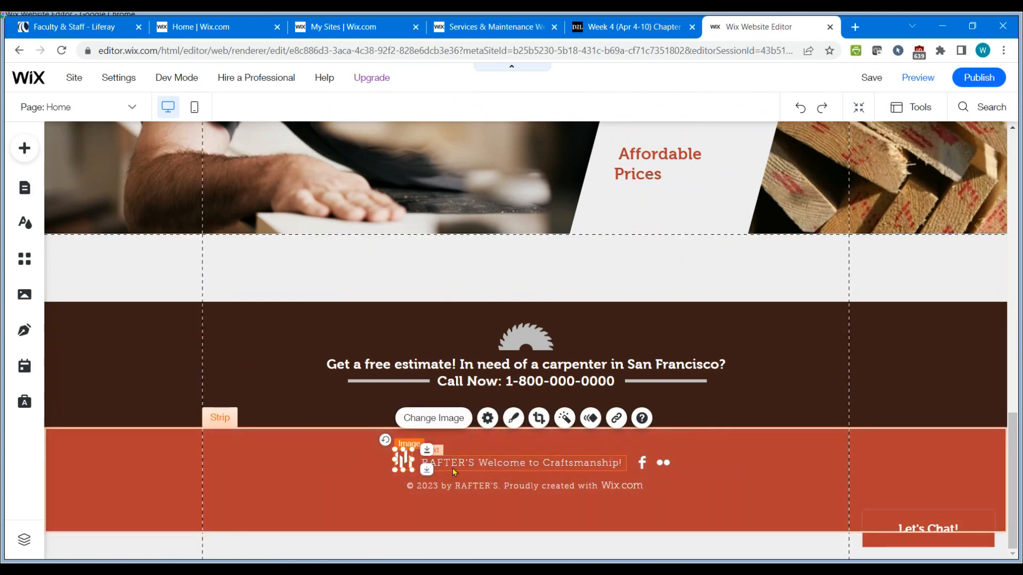
key("Delete")
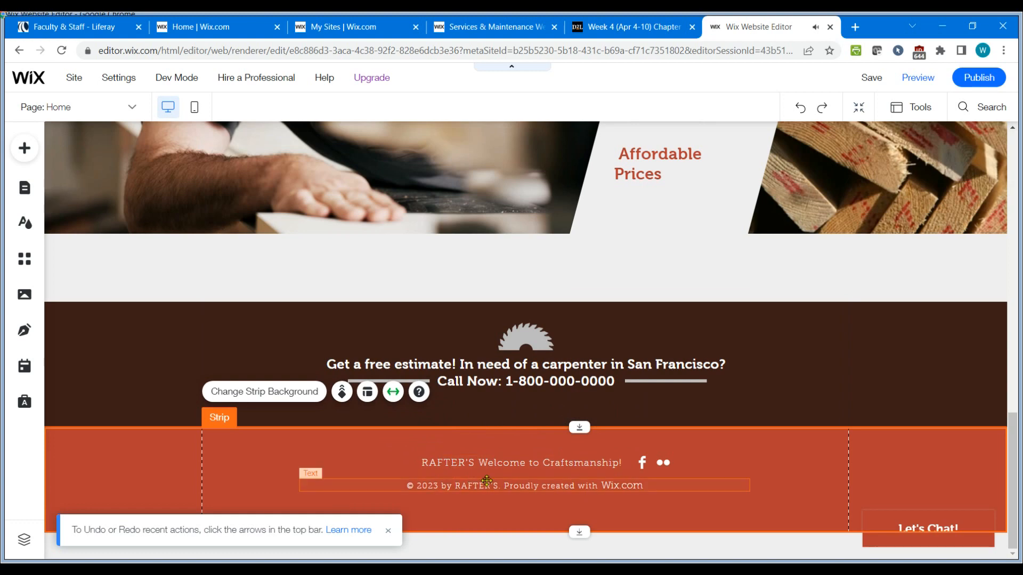
Replace the footer tagline with Perfection Carpentry and centre-align it.
left_click(509, 466)
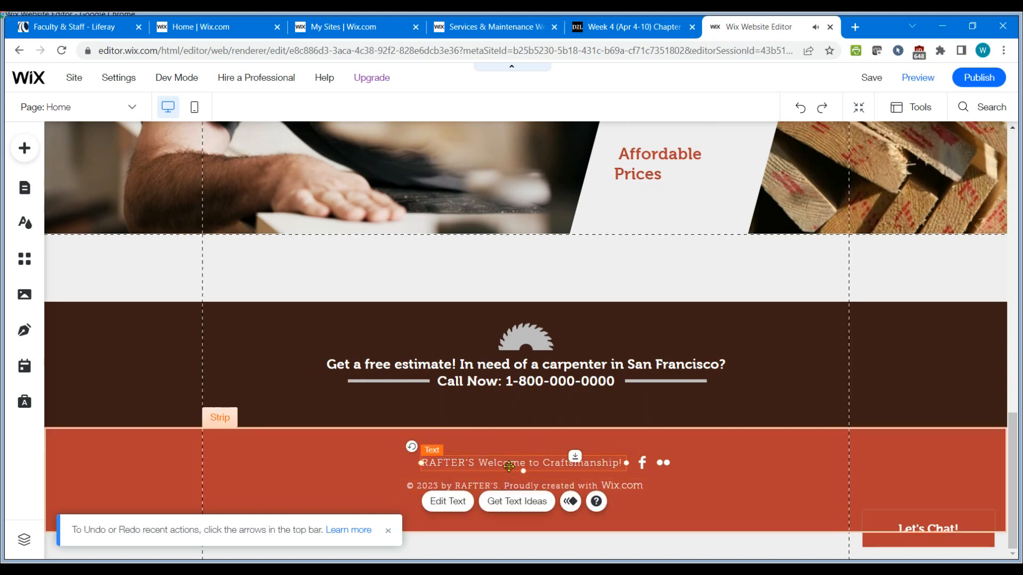
left_click(462, 503)
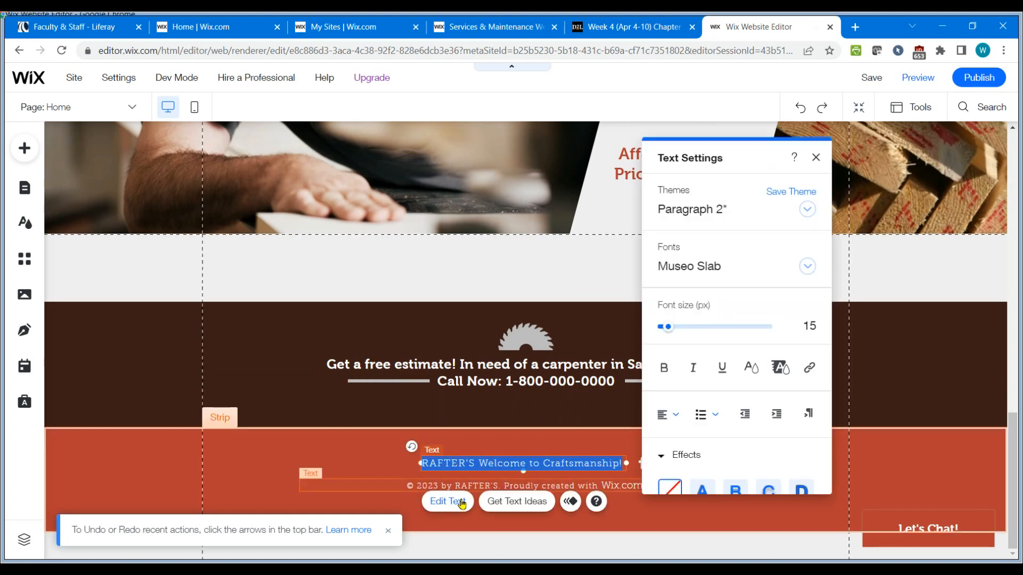
type("Perf")
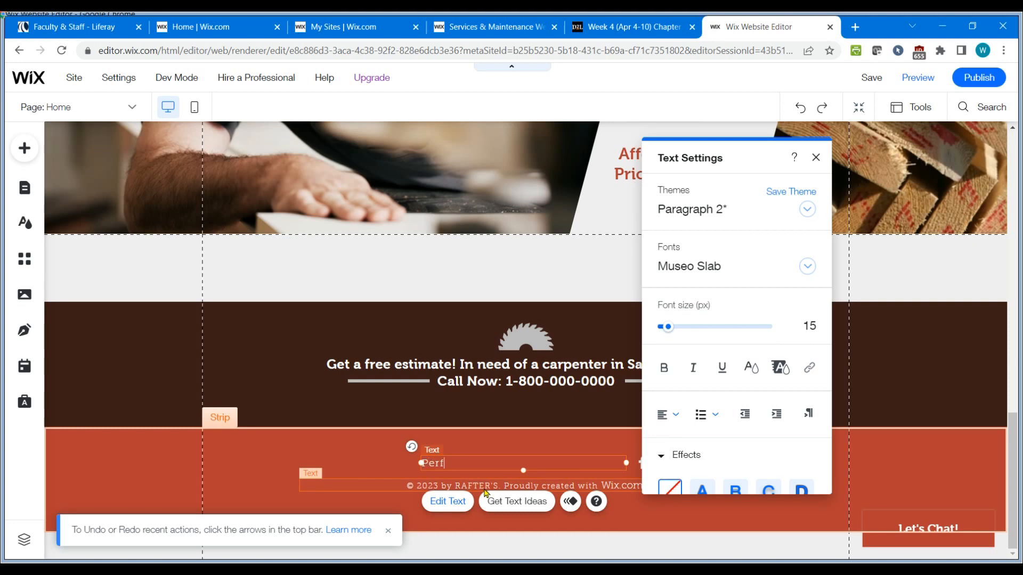
type("ection Carpentry")
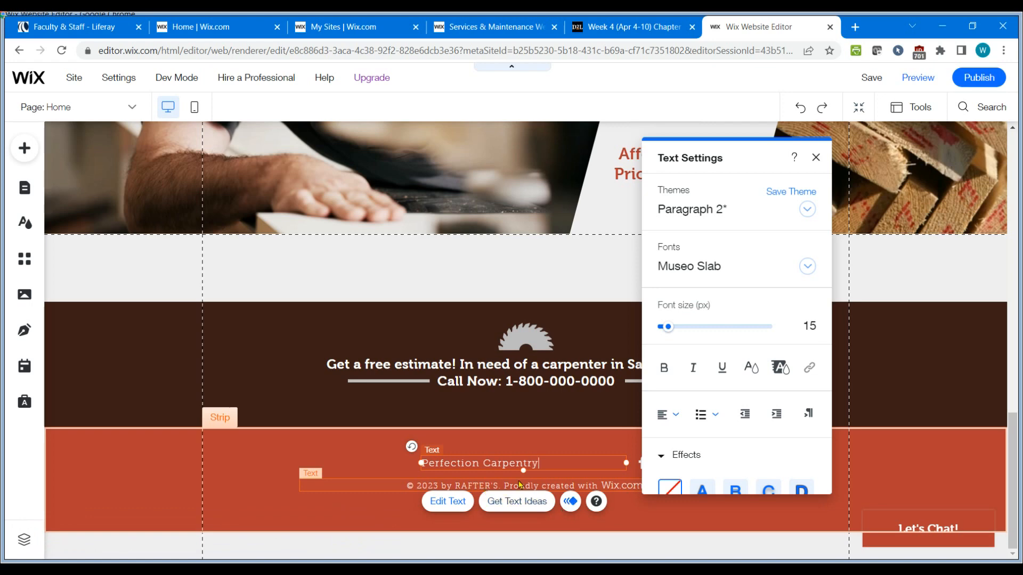
left_click(676, 418)
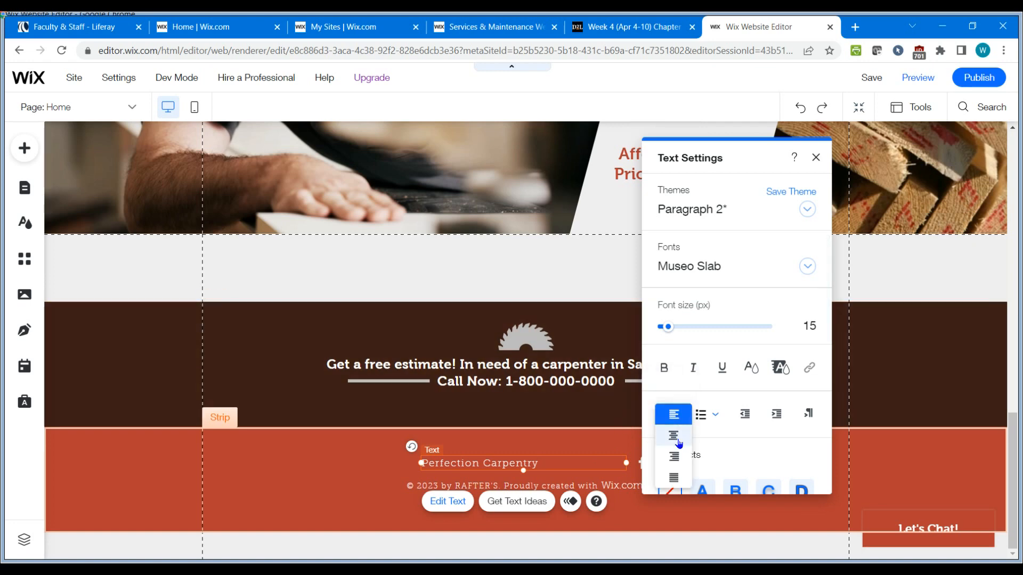
left_click(676, 442)
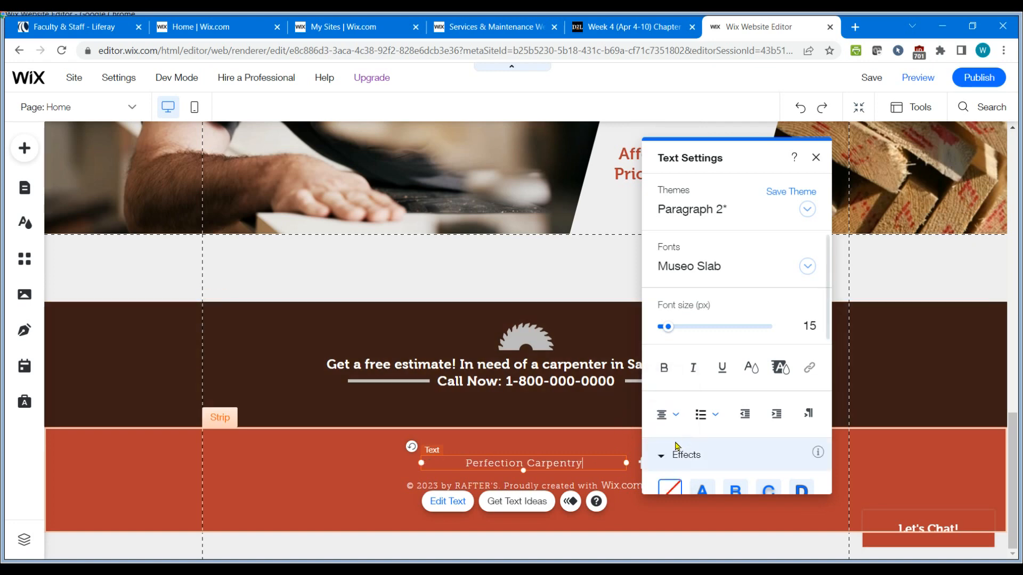
left_click(373, 501)
Change the footer copyright line to © 2023 by Perfection Carpentry.
left_click(551, 487)
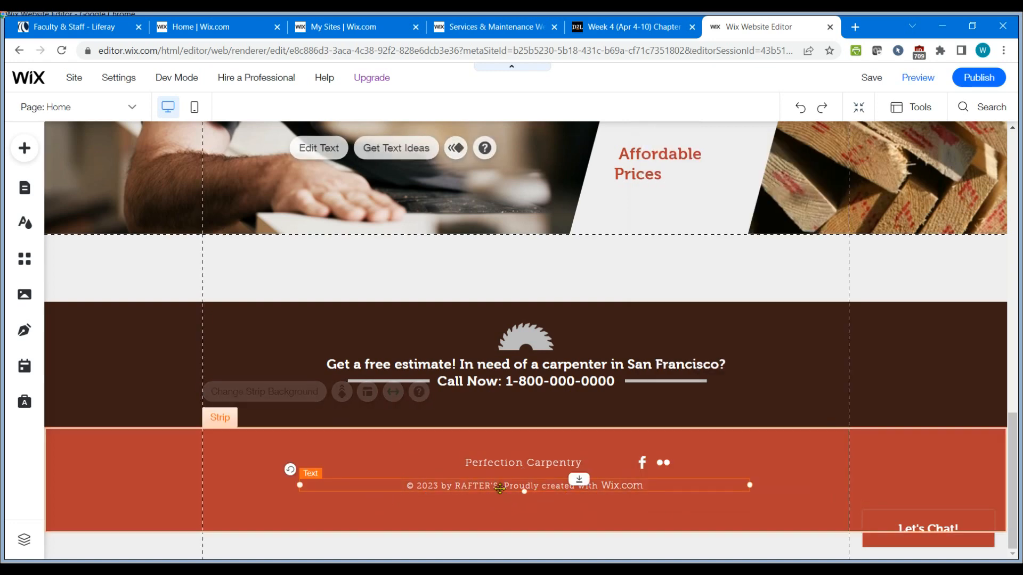
double_click(494, 485)
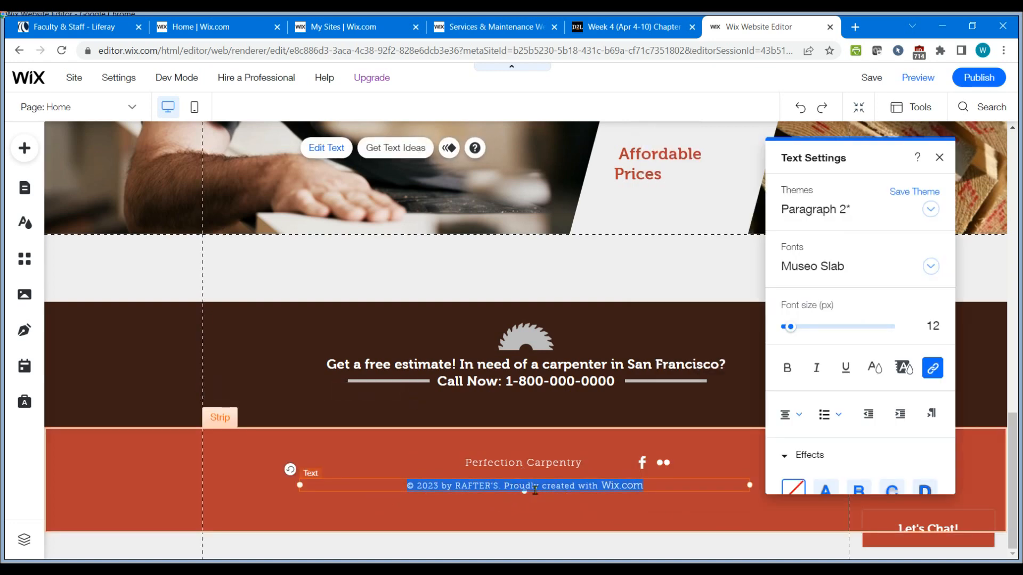
key("BackSpace")
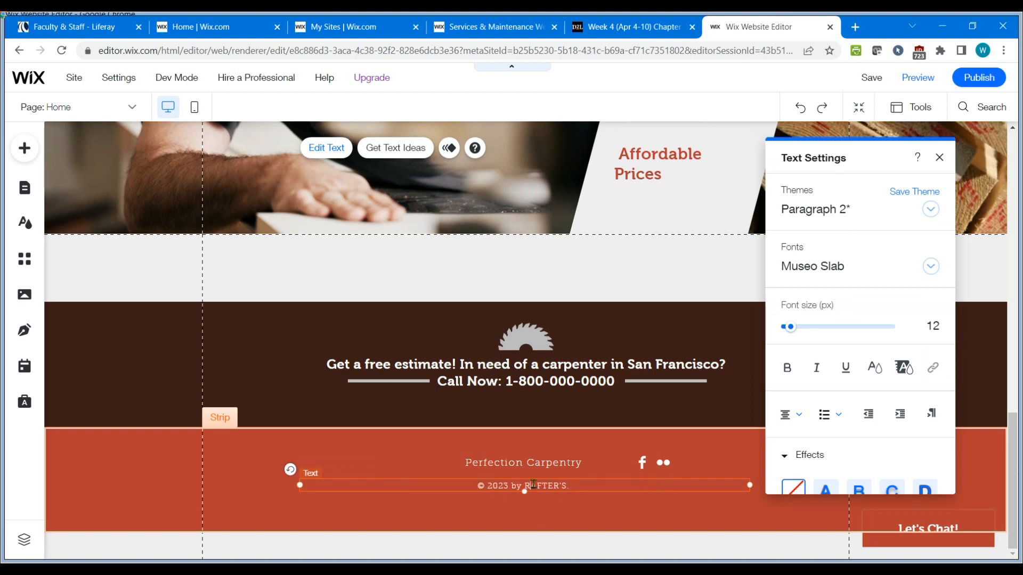
type("Perfection Carpentry")
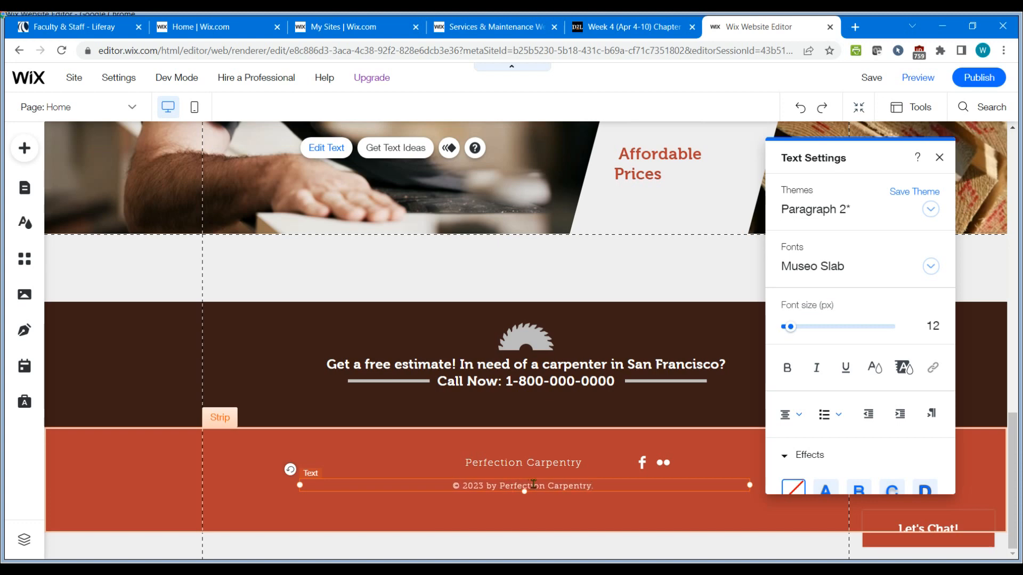
left_click(286, 497)
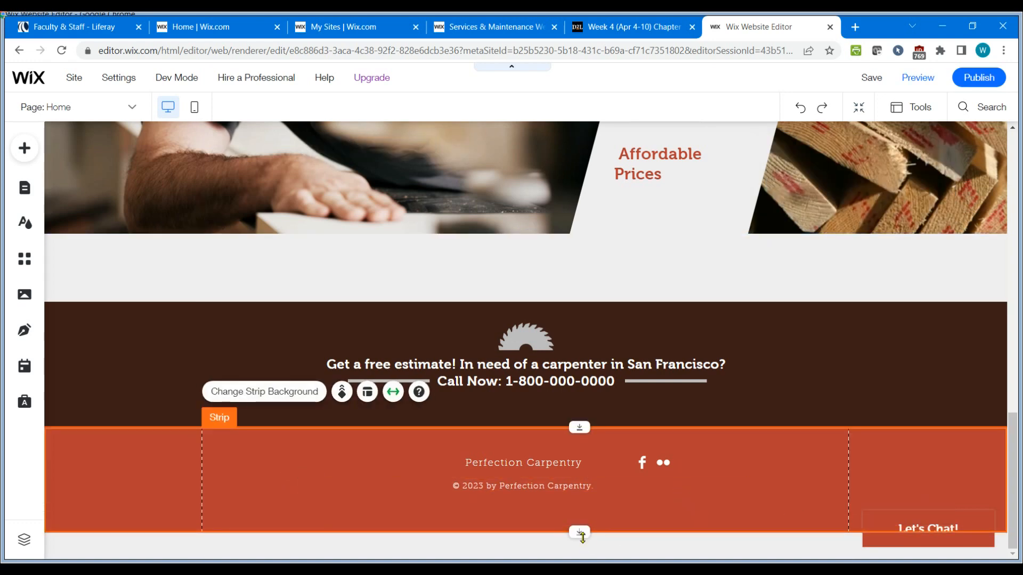
Rename the About page to Our Story in the site pages manager.
scroll(632, 501, "up", 1)
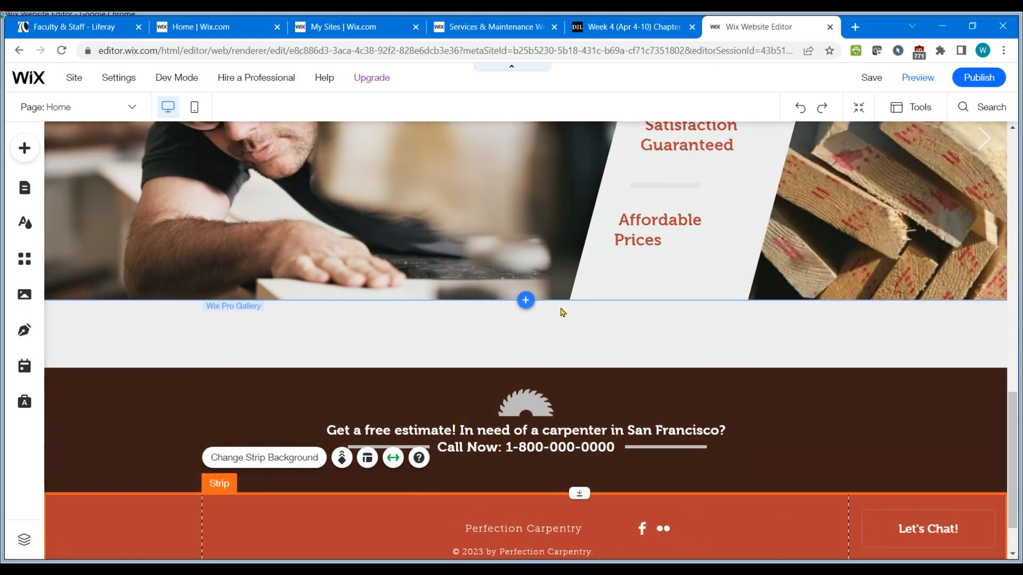
scroll(563, 315, "up", 8)
scroll(564, 315, "up", 5)
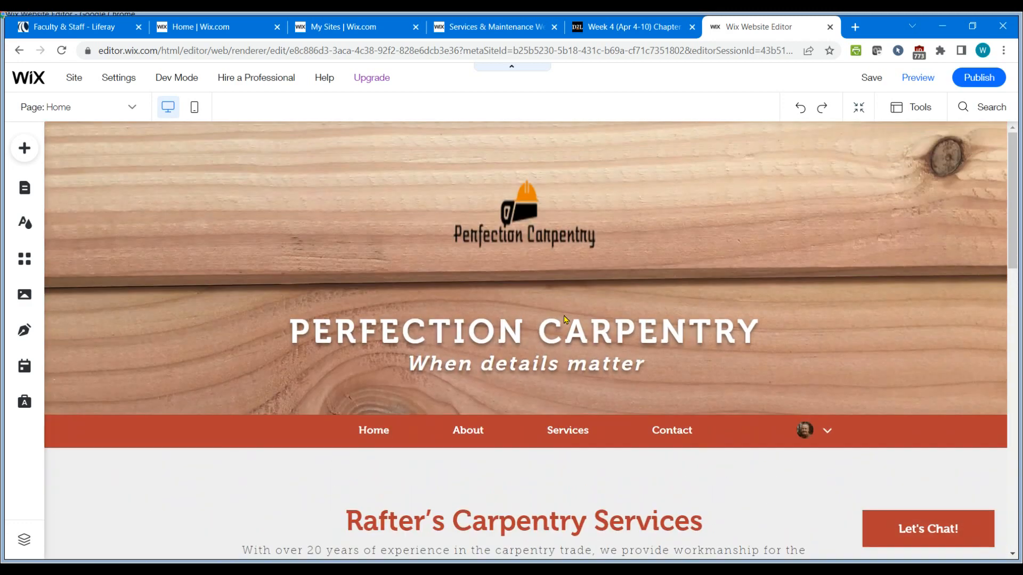
scroll(604, 274, "down", 10)
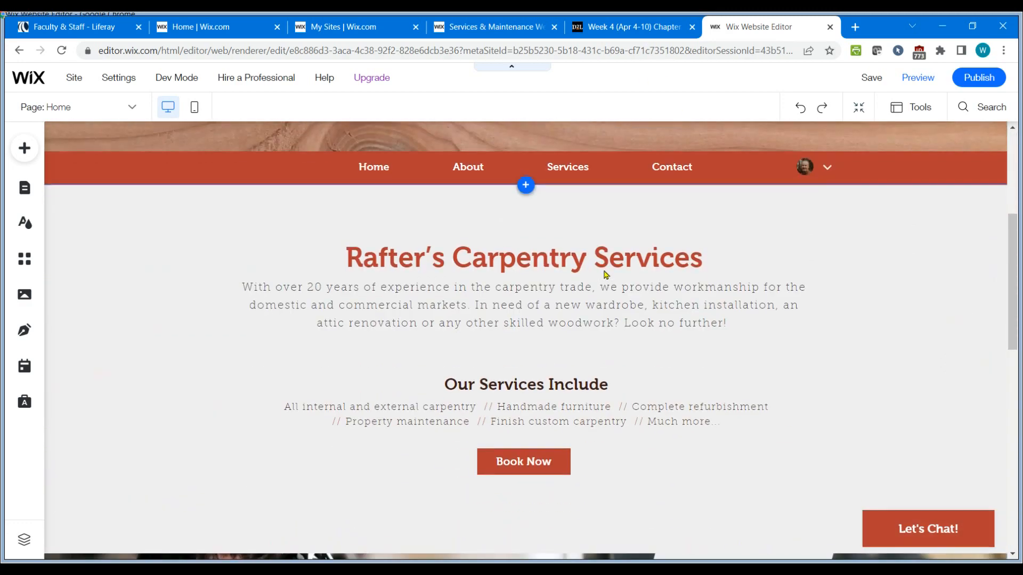
scroll(606, 277, "down", 2)
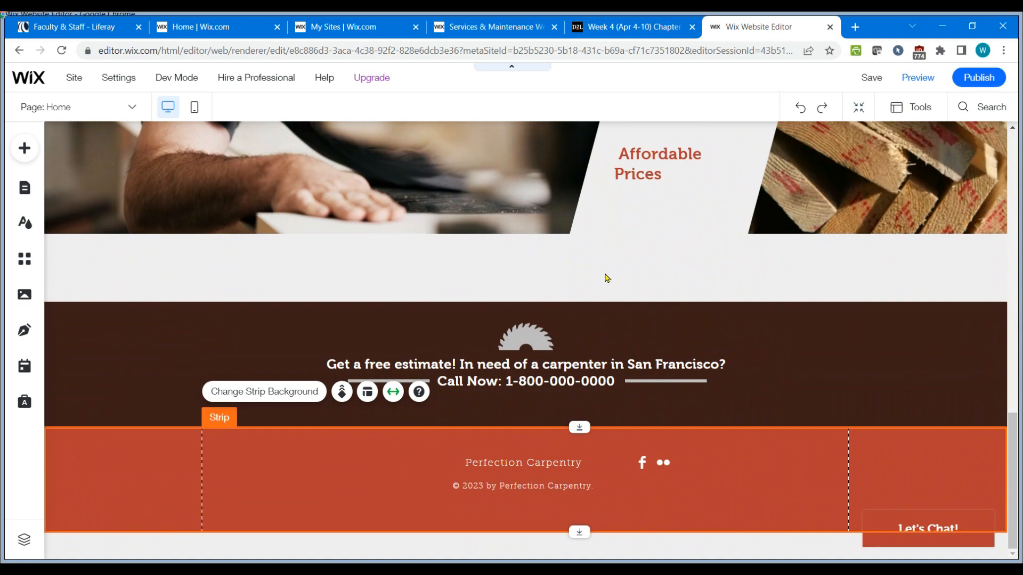
scroll(605, 276, "up", 12)
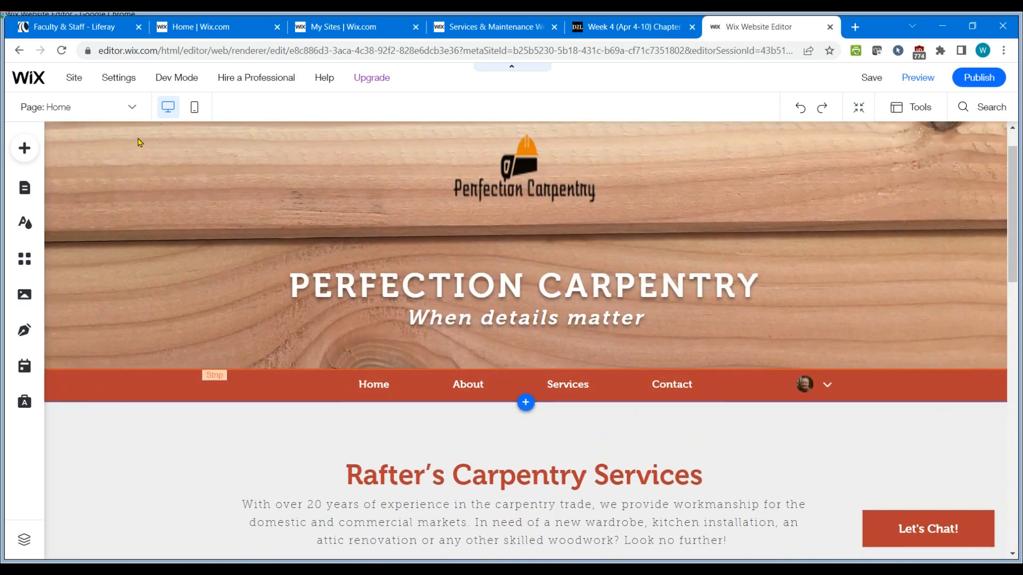
left_click(133, 109)
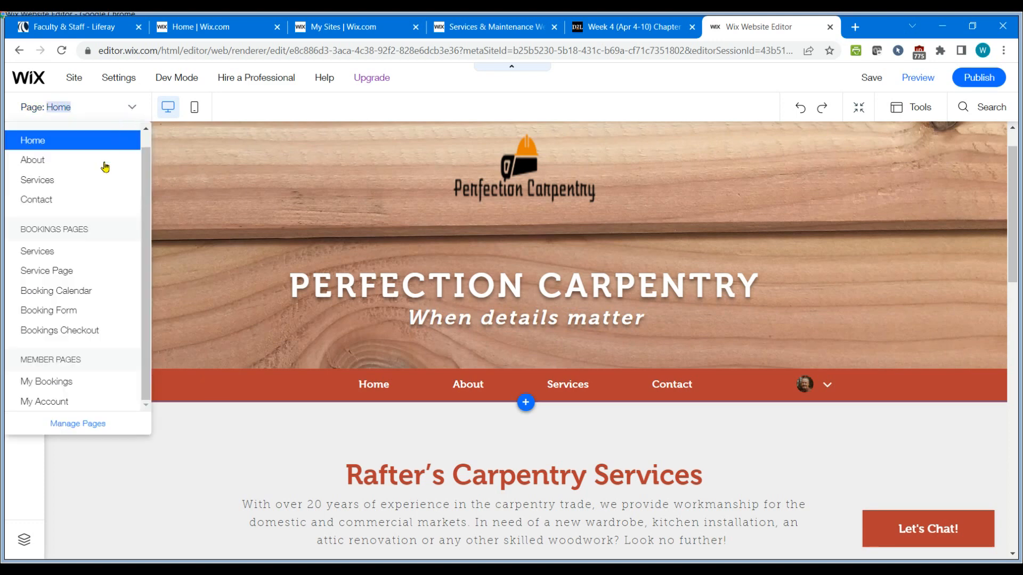
left_click(90, 426)
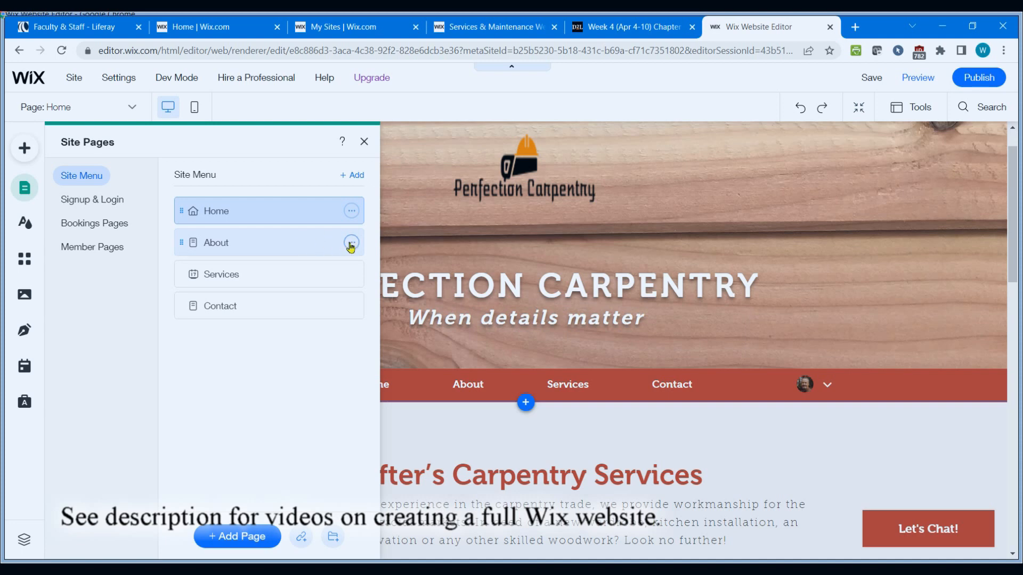
left_click(351, 243)
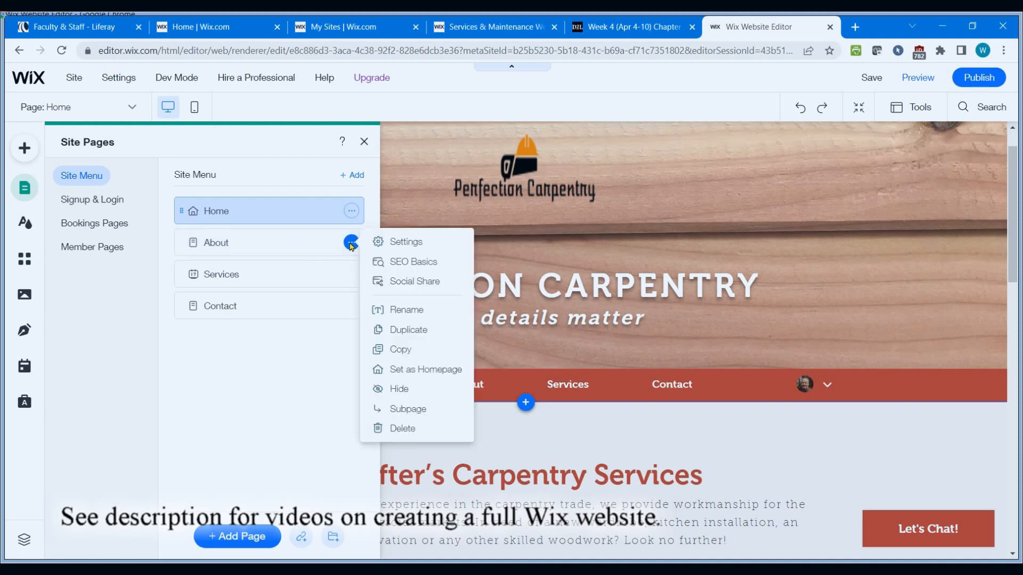
left_click(203, 245)
double_click(222, 242)
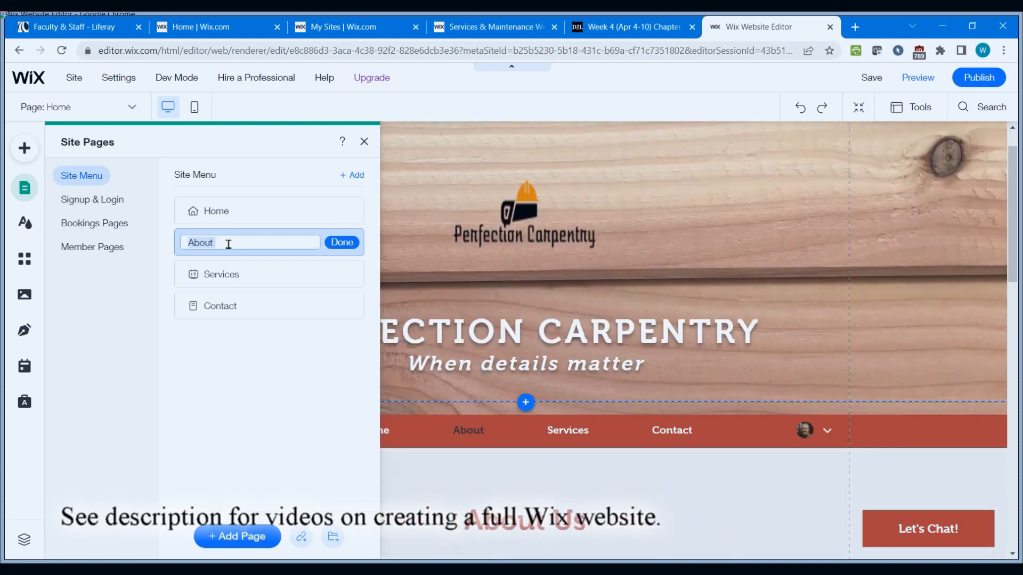
type("Our Story")
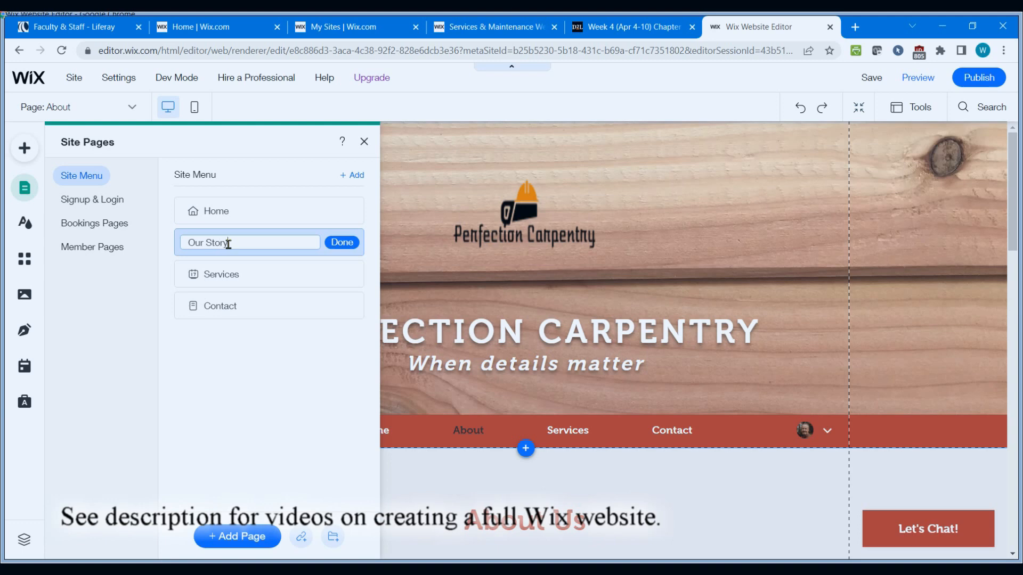
left_click(342, 242)
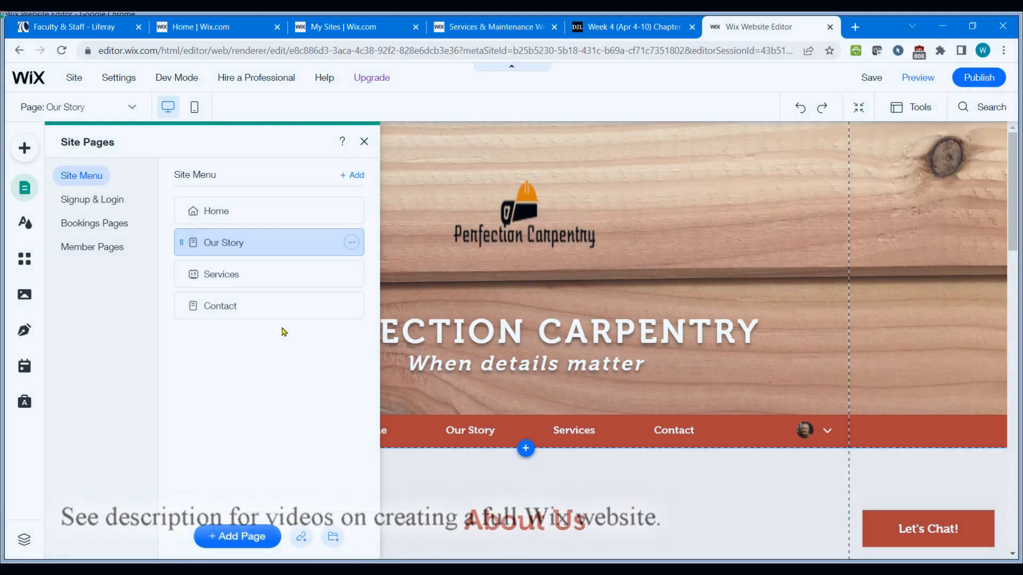
Rename the Services page to What We Do in the site pages manager.
double_click(266, 274)
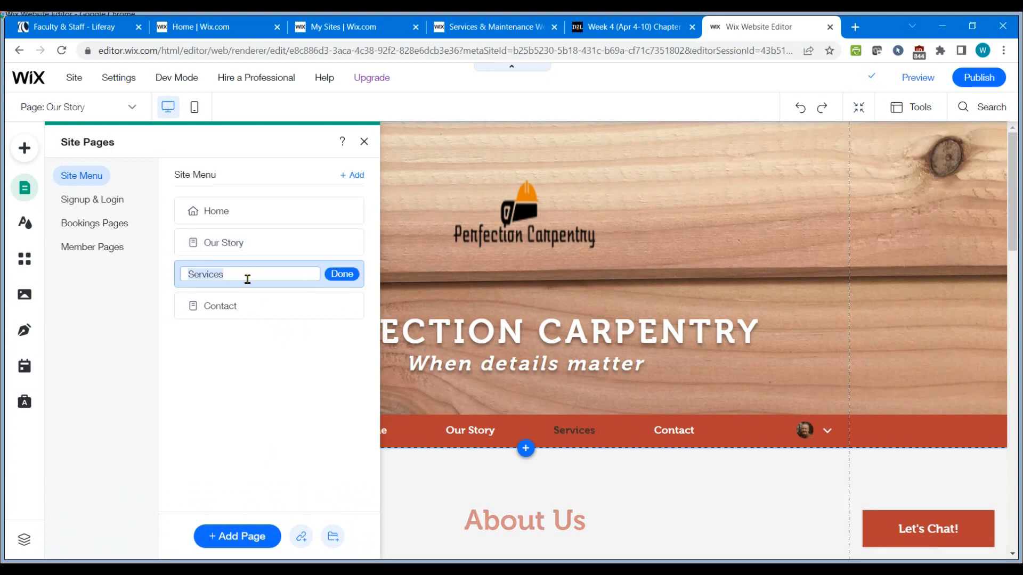
type("What")
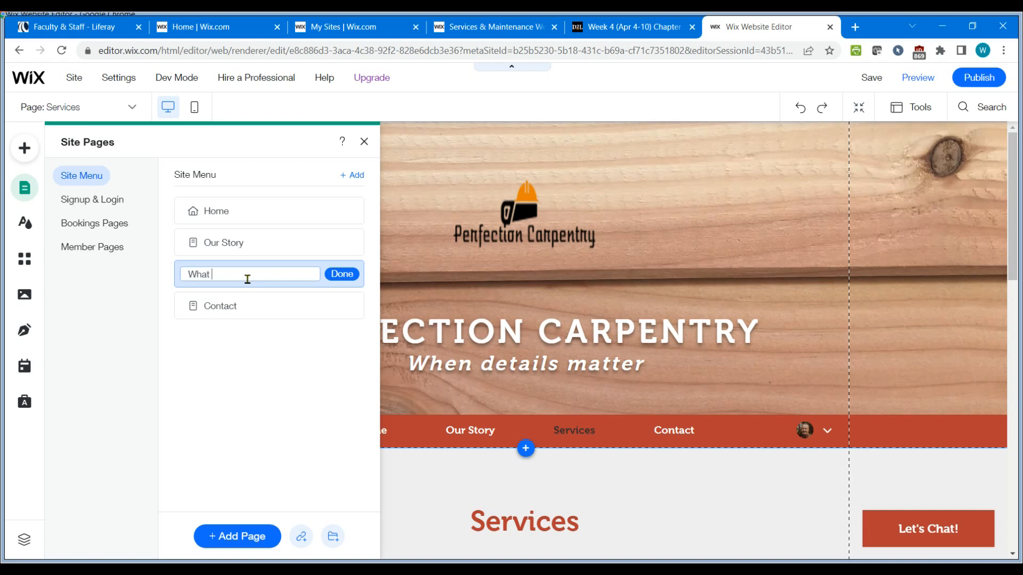
left_click(342, 274)
left_click(647, 473)
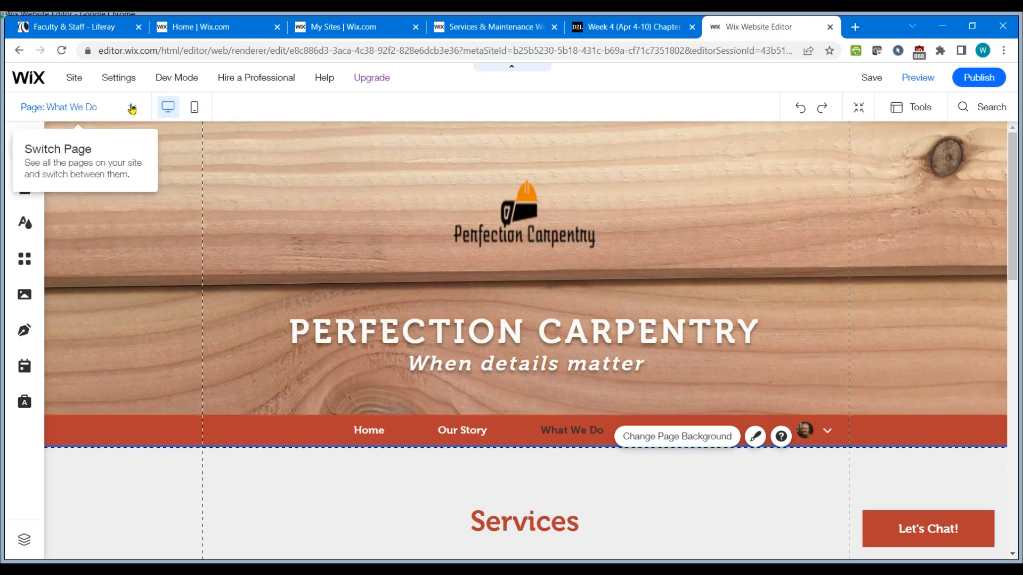
Switch to the Our Story page and change its main heading text to Our Story.
left_click(132, 107)
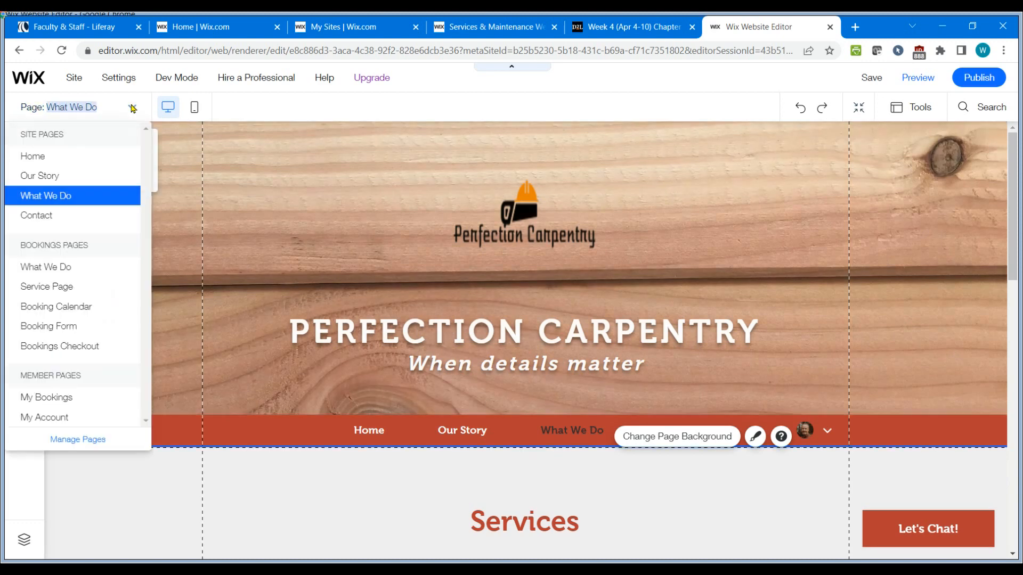
left_click(38, 176)
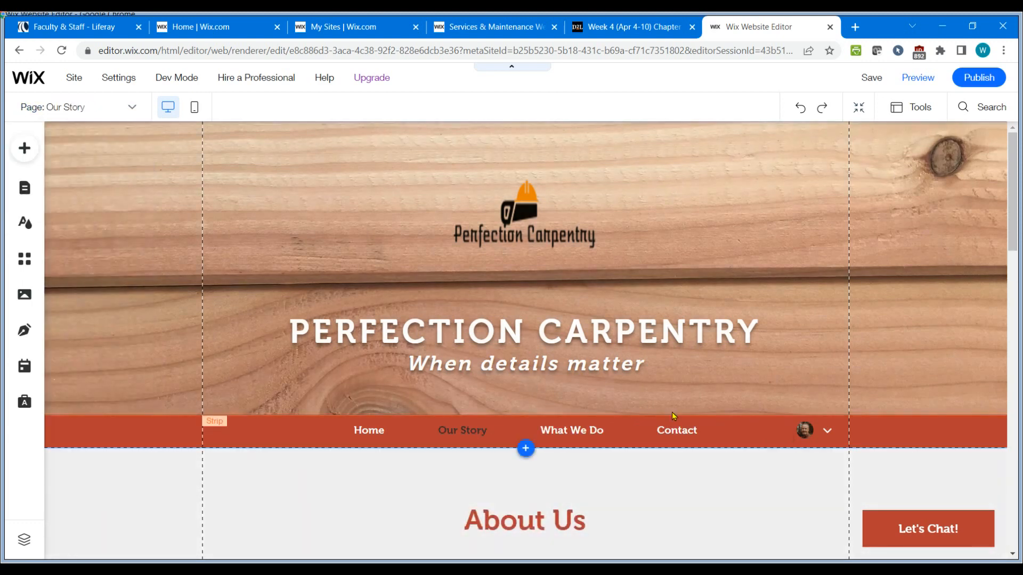
scroll(672, 411, "down", 5)
double_click(510, 258)
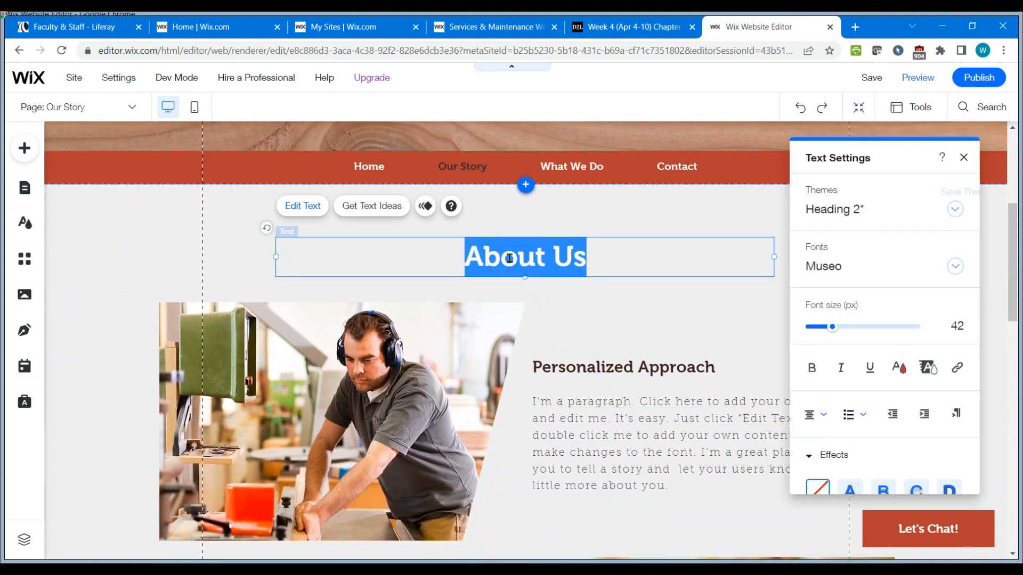
type("Our Story")
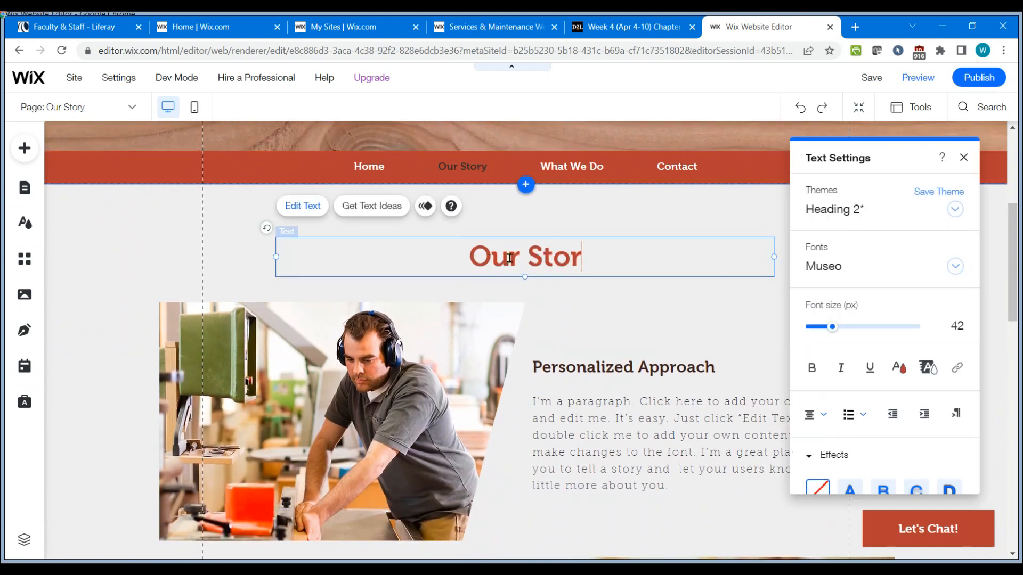
left_click(609, 336)
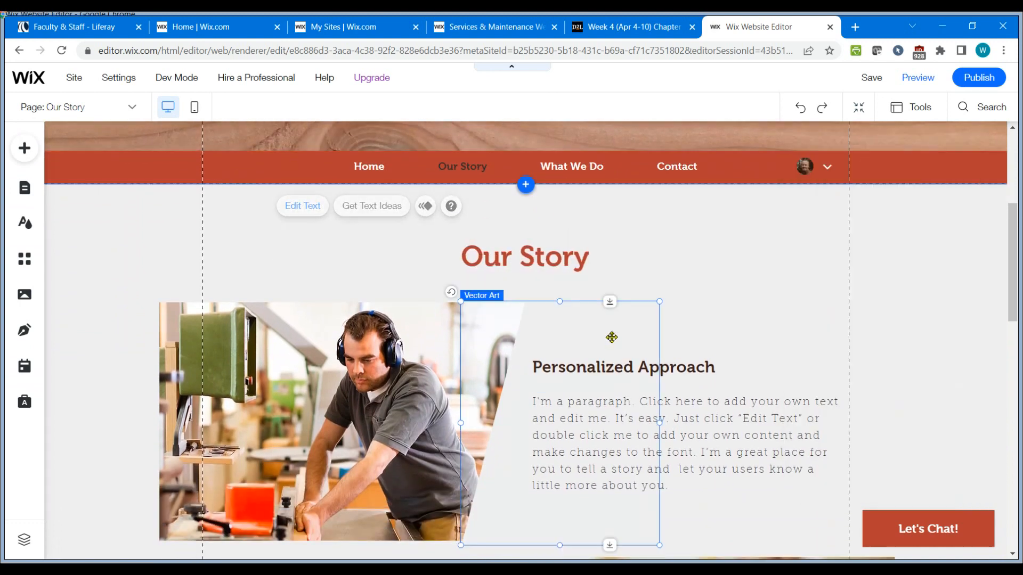
left_click(737, 420)
scroll(737, 423, "down", 4)
scroll(738, 426, "down", 12)
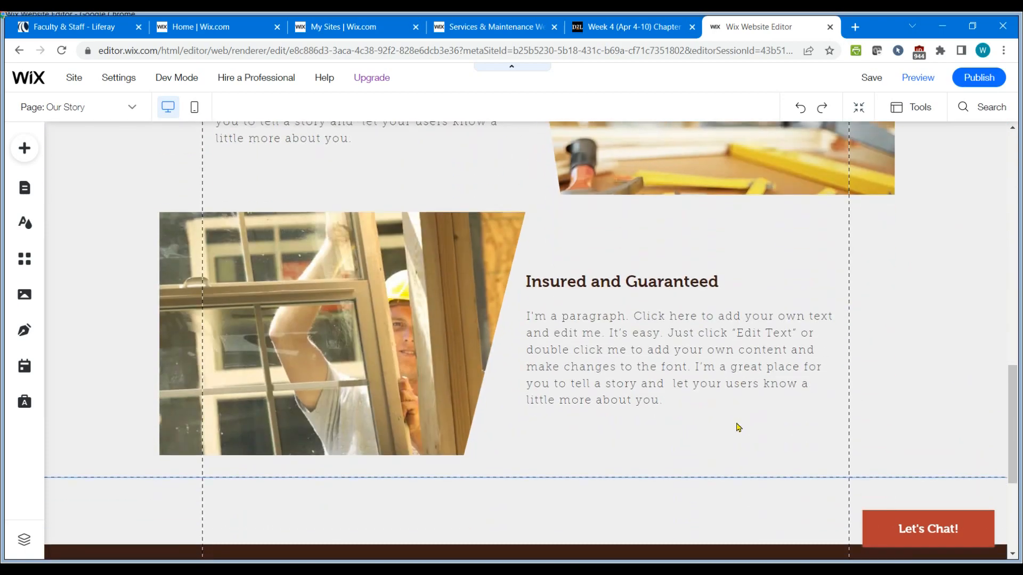
scroll(738, 427, "up", 5)
scroll(739, 426, "up", 11)
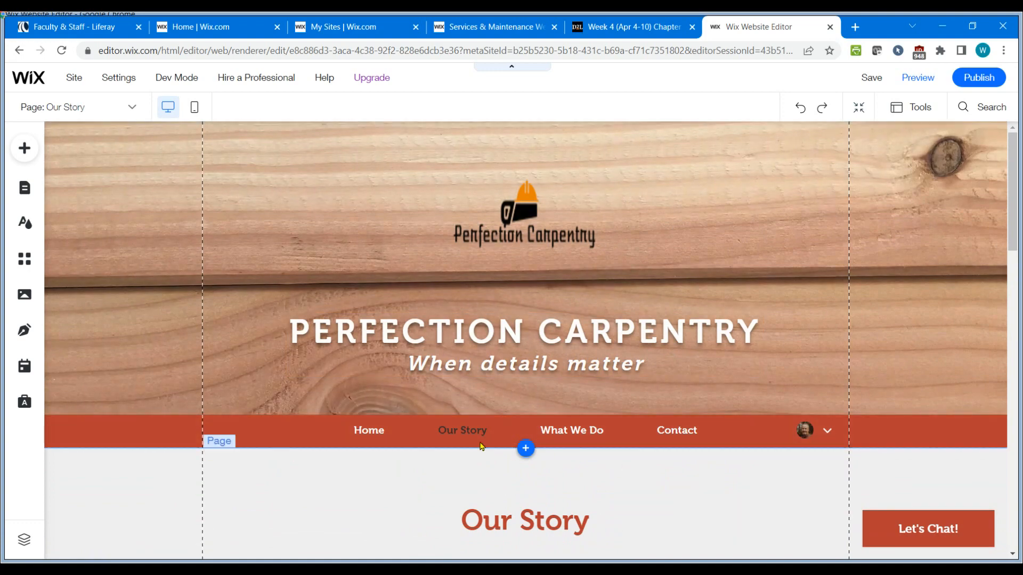
Switch to the assignment tab and read the blog setup instructions, then return to the editor.
left_click(625, 28)
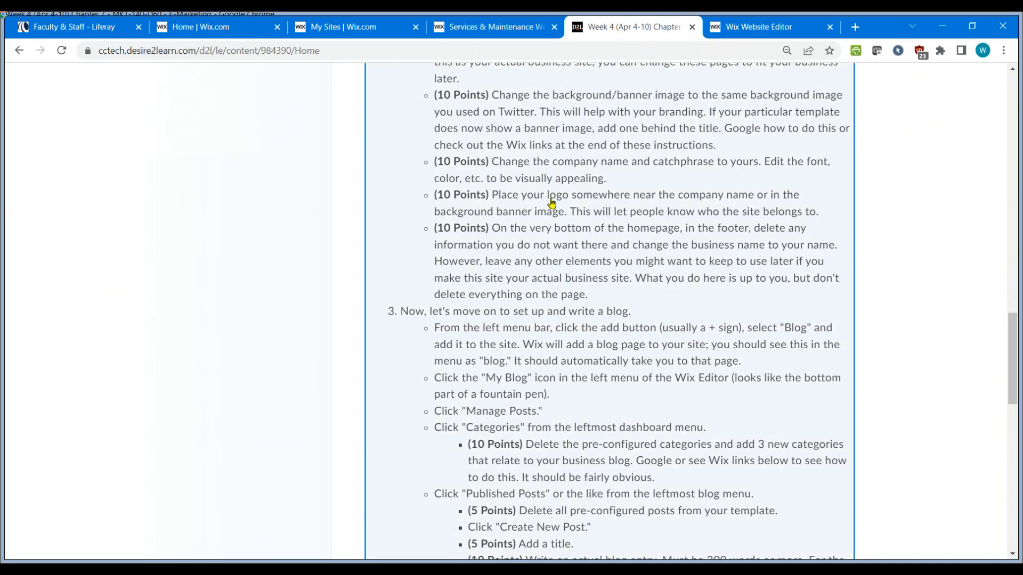
scroll(551, 203, "up", 10)
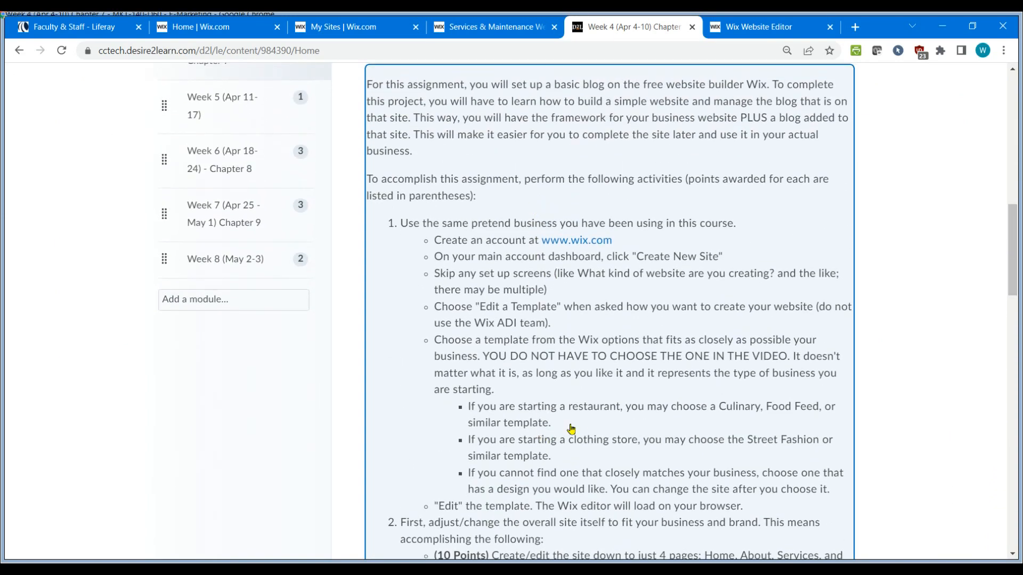
scroll(571, 429, "down", 8)
scroll(568, 366, "down", 6)
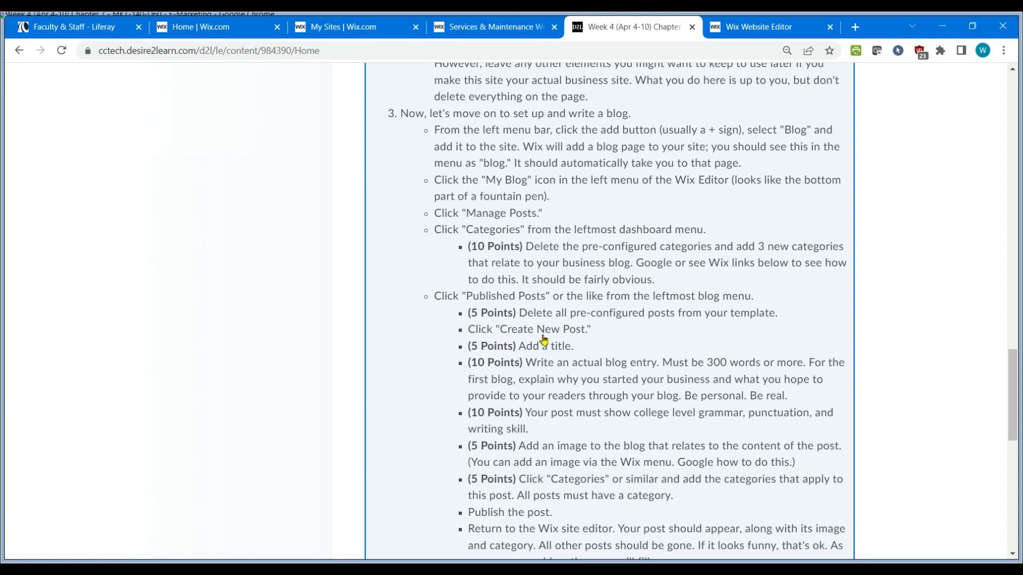
scroll(543, 339, "down", 2)
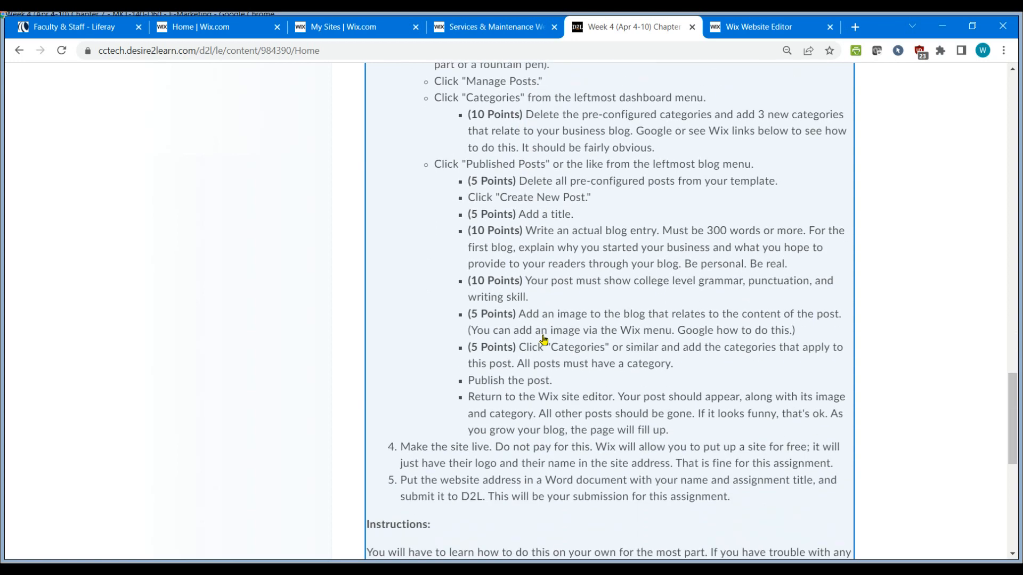
scroll(543, 339, "up", 3)
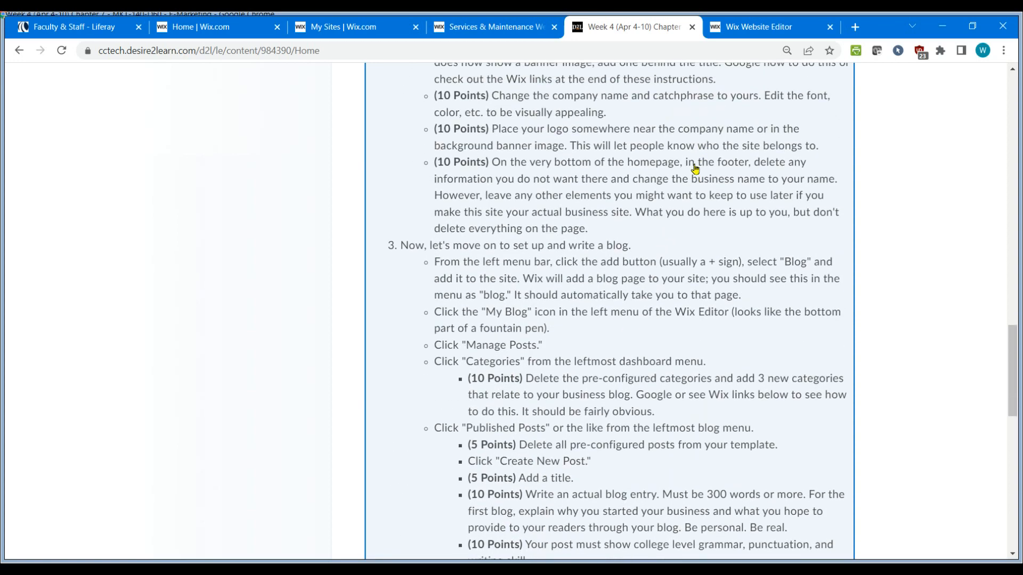
scroll(586, 275, "down", 1)
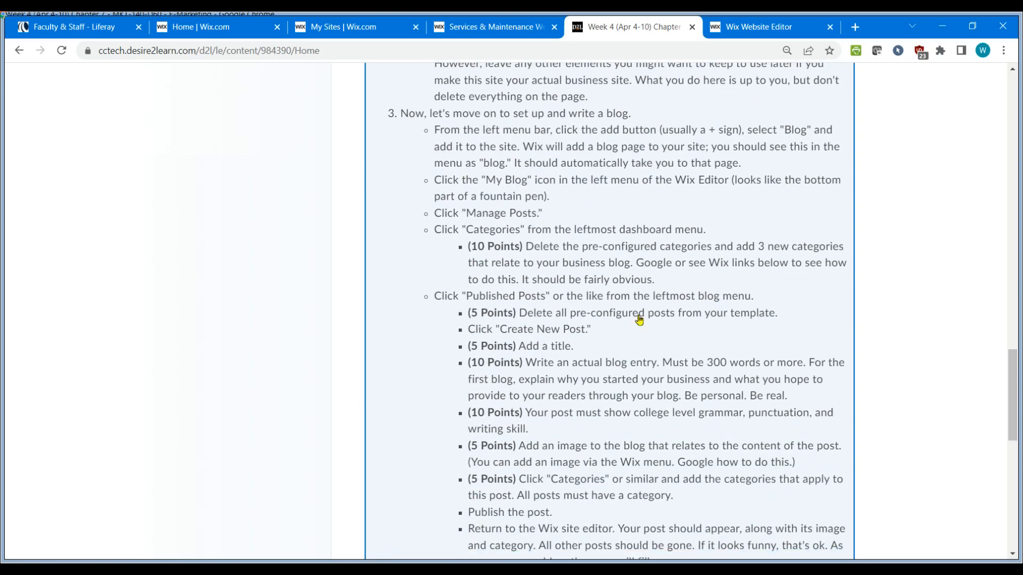
left_click(775, 31)
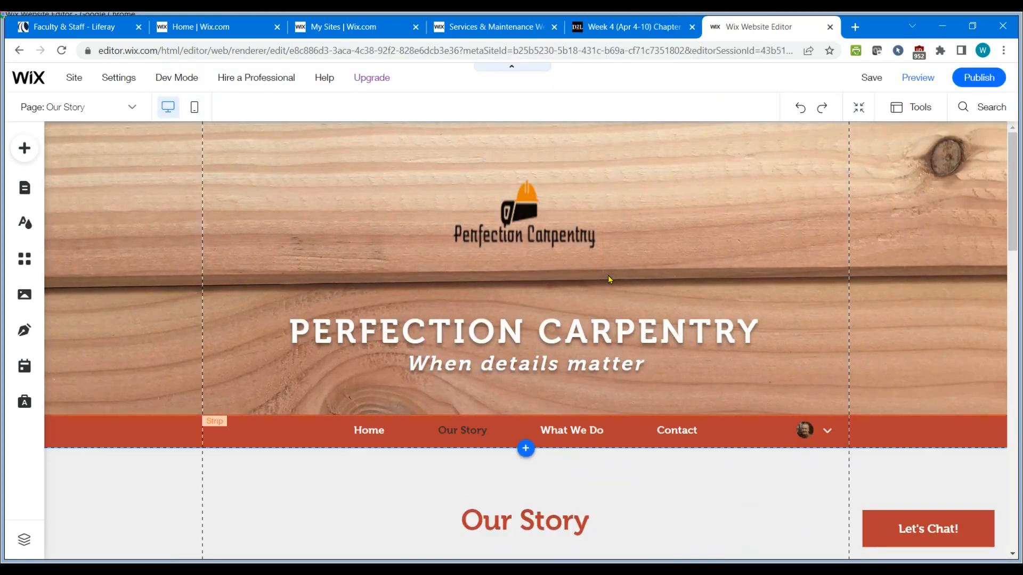
Add a blog to the site.
scroll(610, 280, "down", 1)
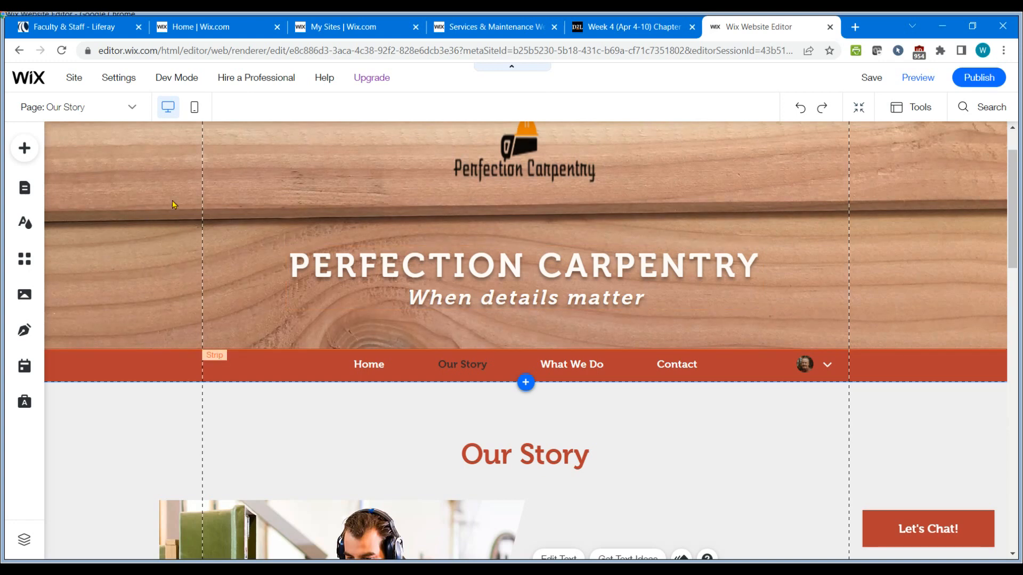
left_click(25, 150)
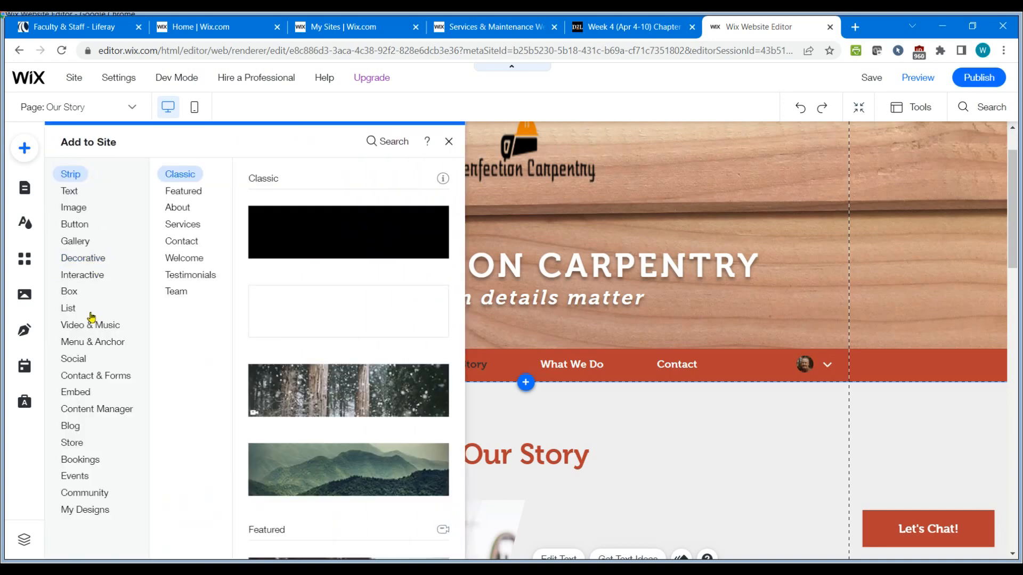
mouse_move(76, 429)
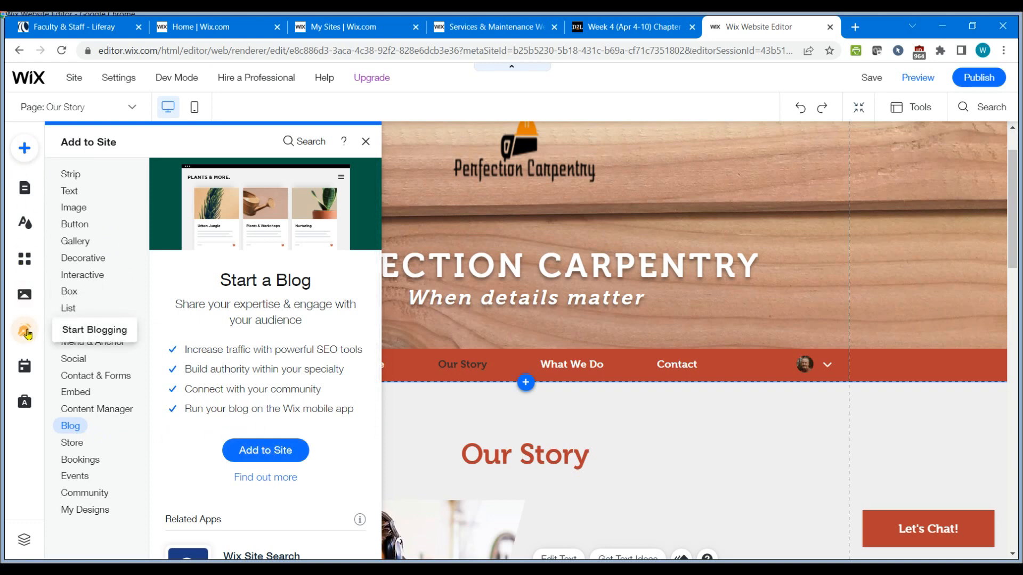
left_click(363, 141)
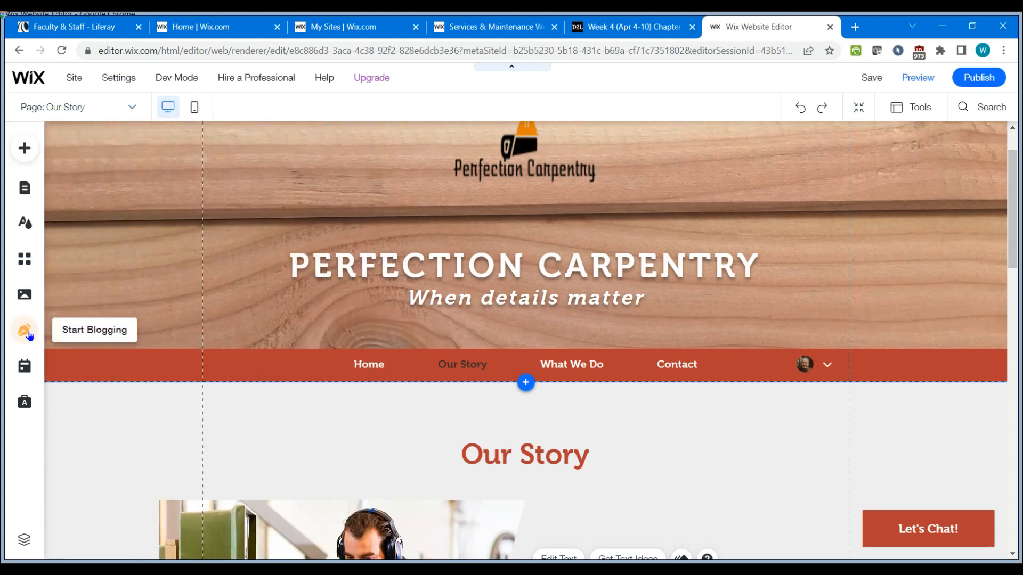
left_click(28, 332)
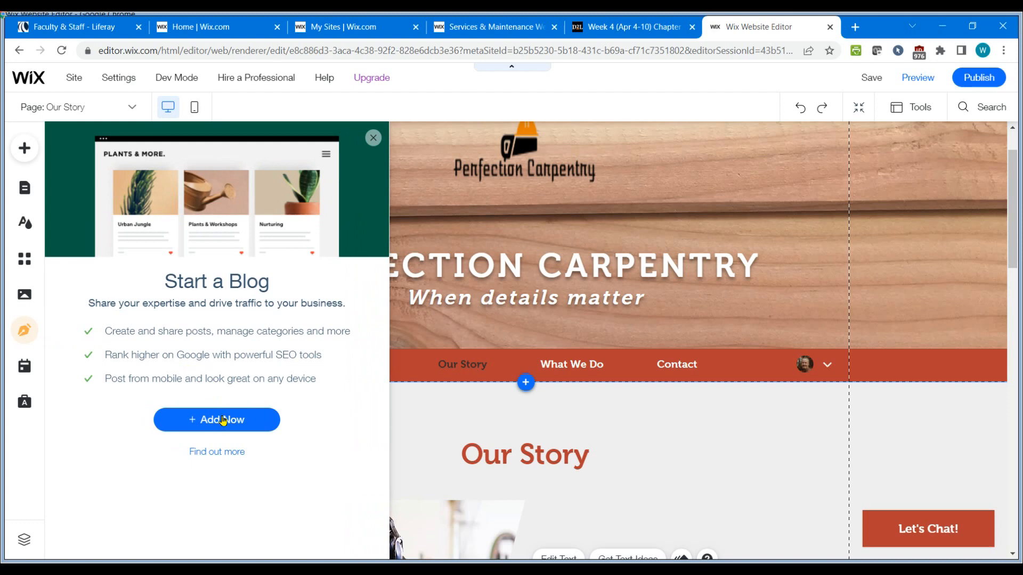
left_click(21, 148)
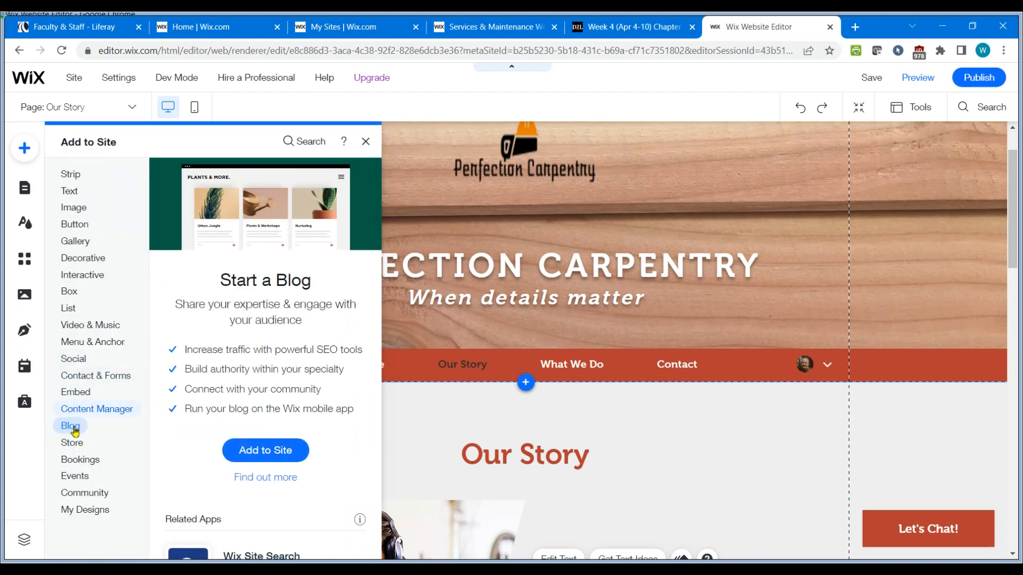
left_click(25, 333)
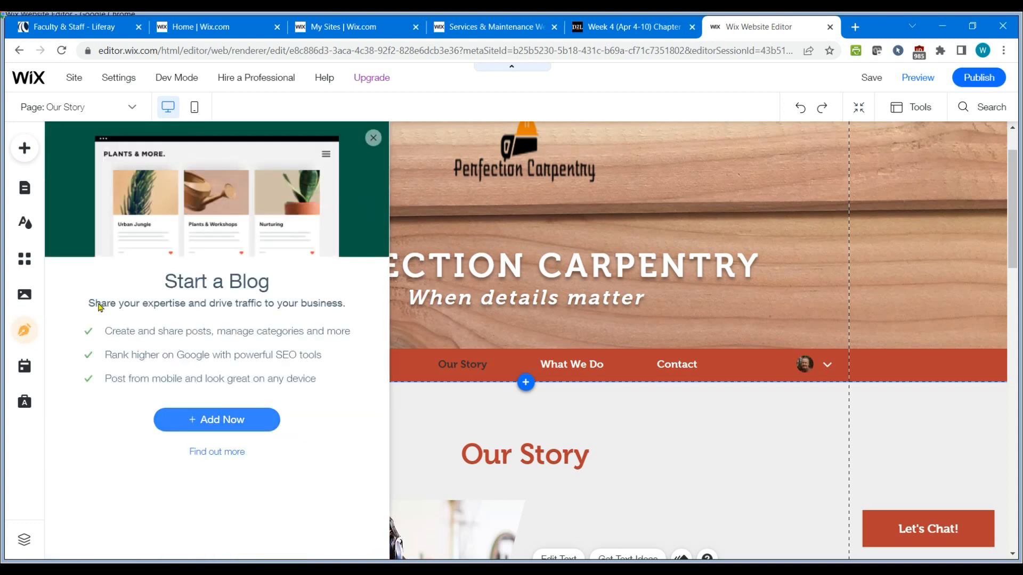
left_click(25, 148)
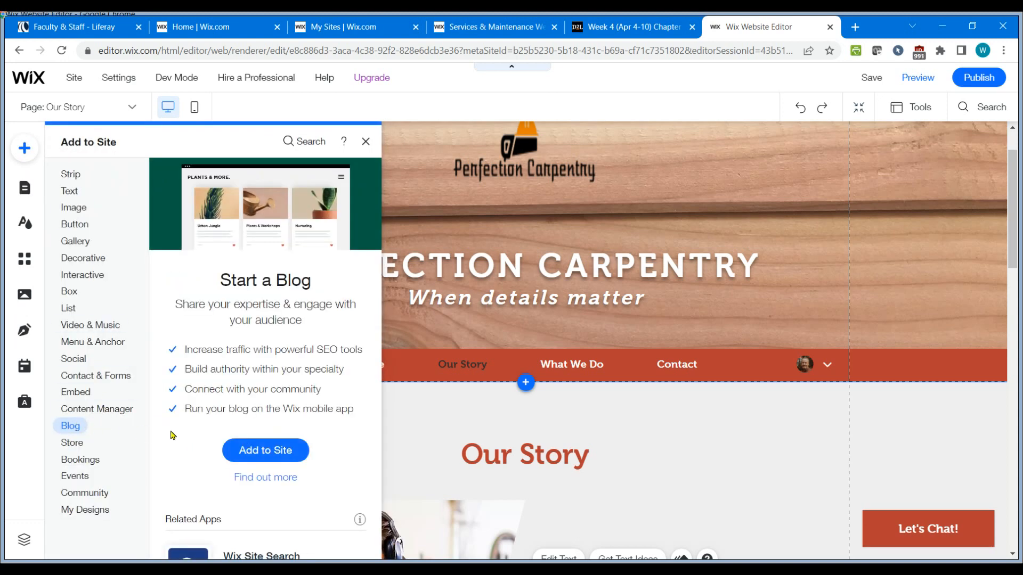
left_click(276, 452)
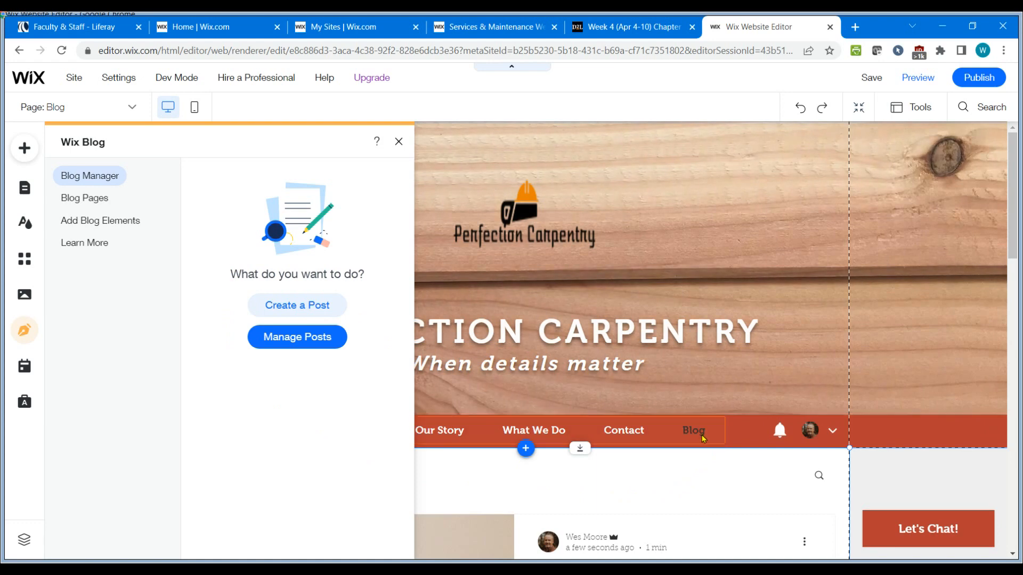
Review the new blog page and recheck the assignment instructions in the other tab.
scroll(705, 450, "down", 3)
scroll(706, 455, "down", 2)
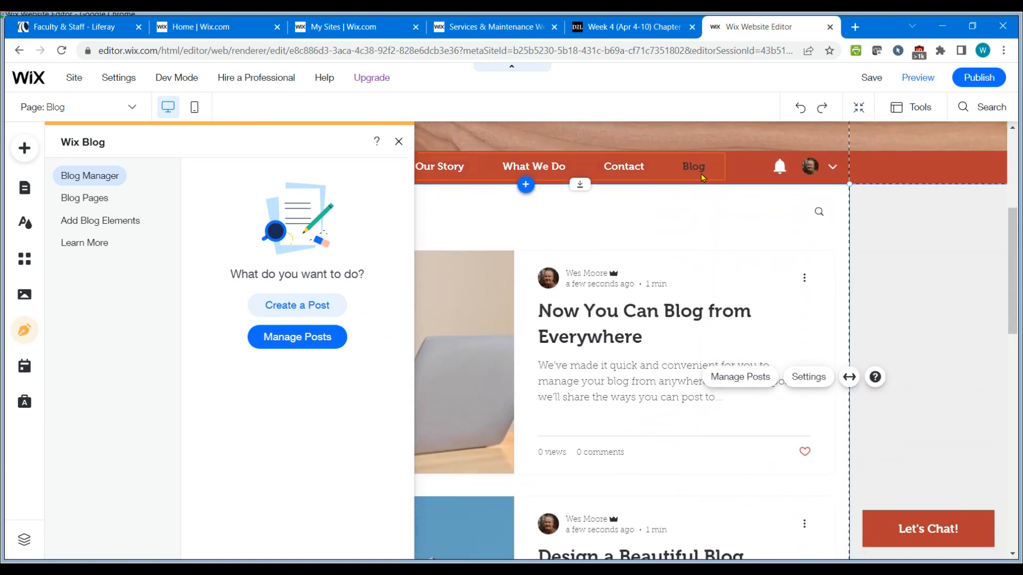
scroll(665, 288, "up", 4)
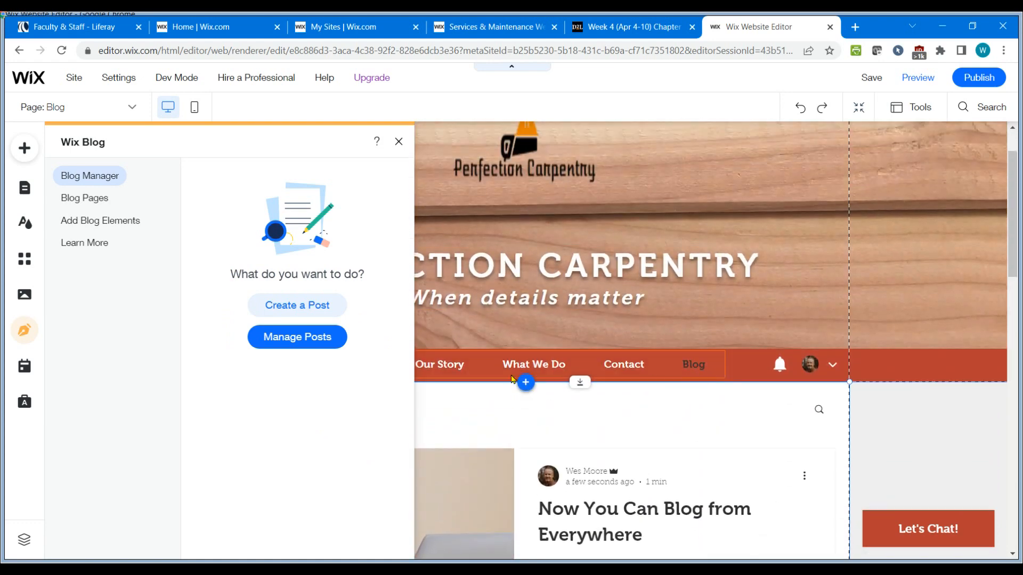
left_click(616, 35)
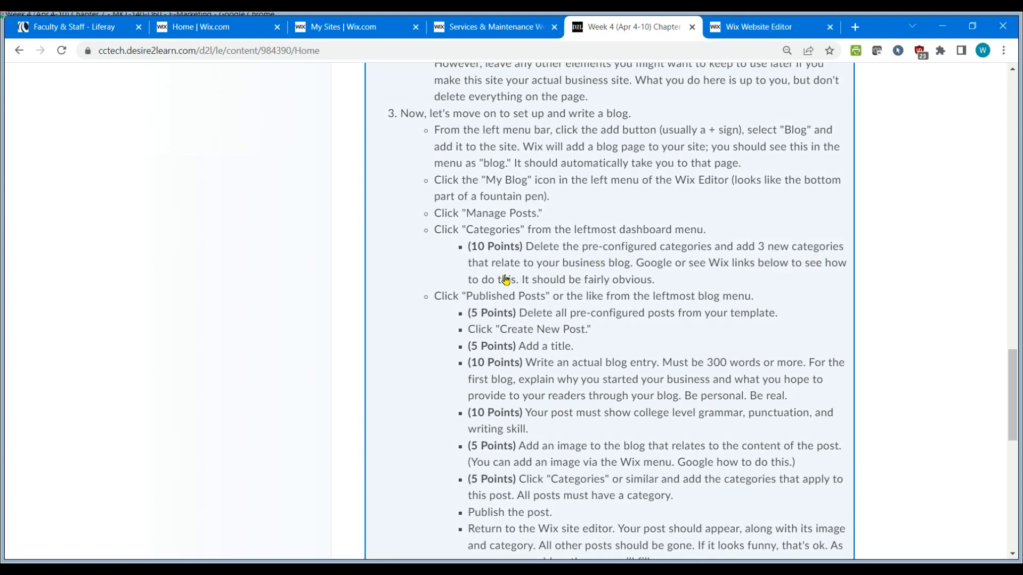
left_click(767, 28)
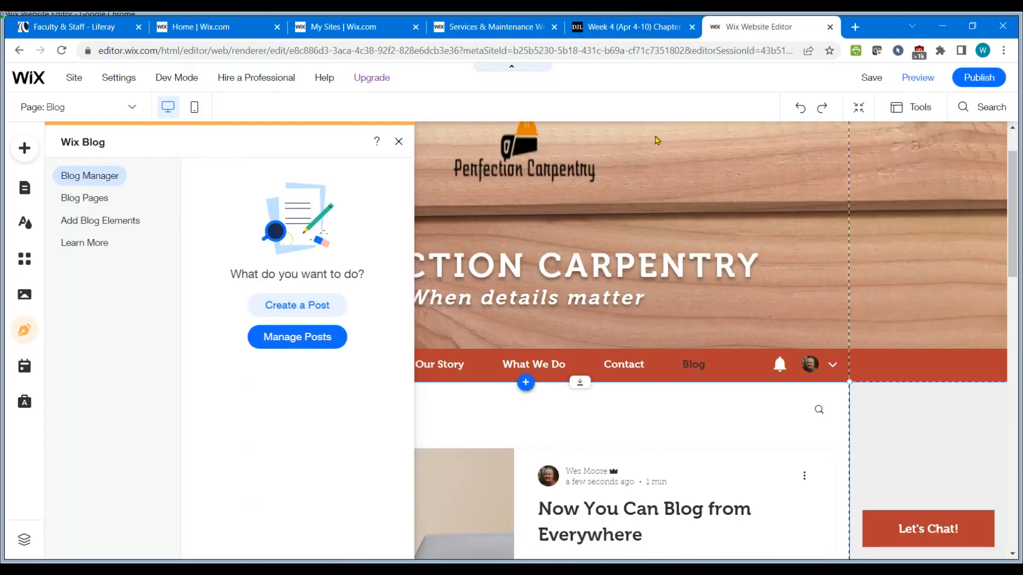
Open the blog's post manager dashboard and go to its Categories section.
left_click(298, 339)
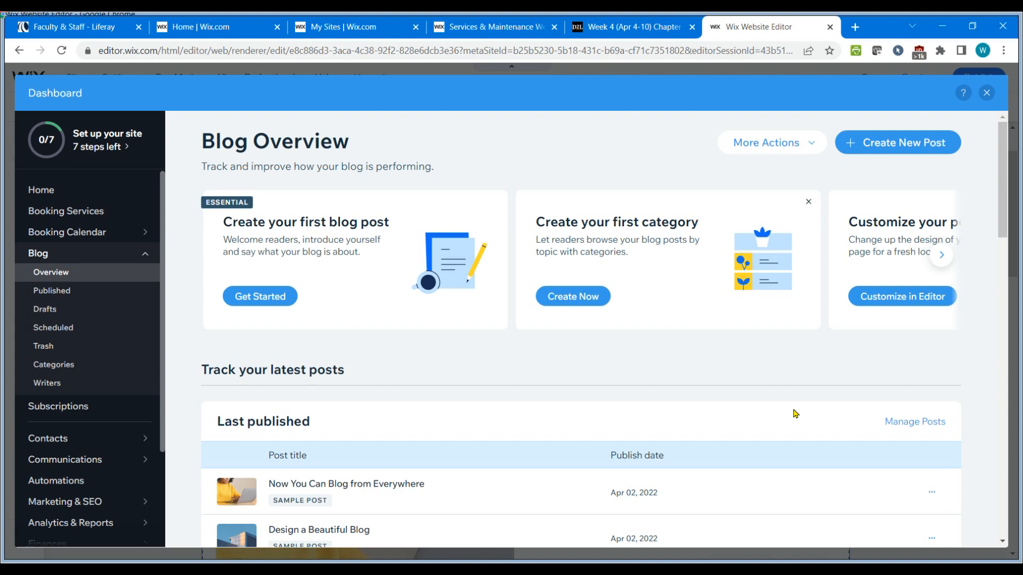
left_click(54, 365)
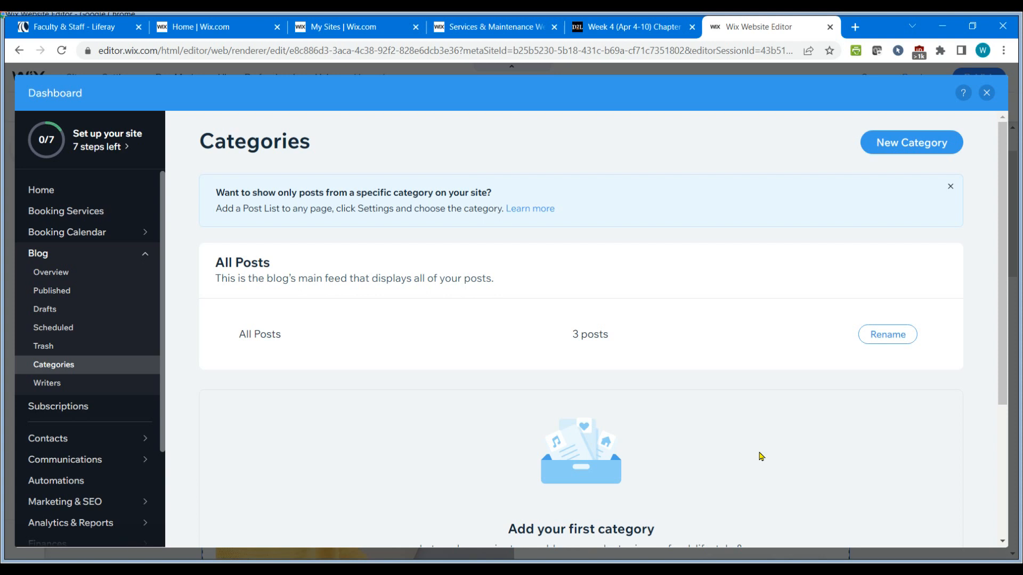
scroll(680, 400, "down", 3)
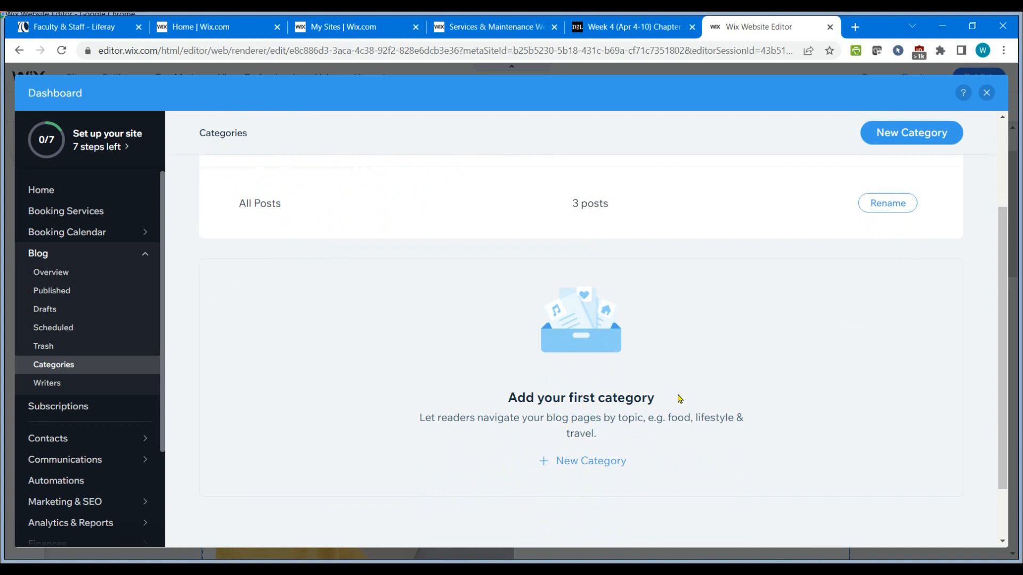
scroll(656, 405, "up", 3)
scroll(610, 423, "down", 5)
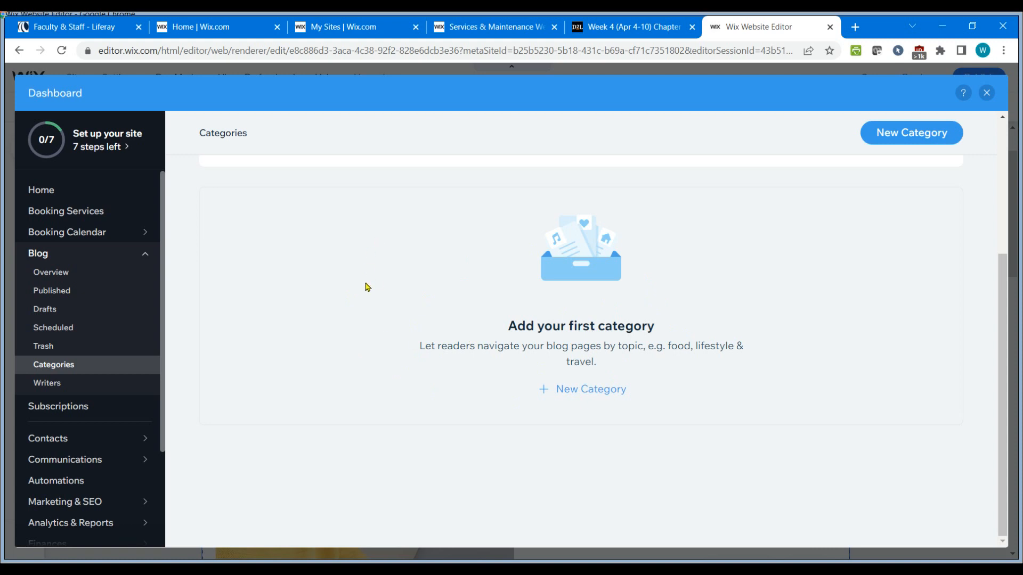
scroll(365, 286, "up", 4)
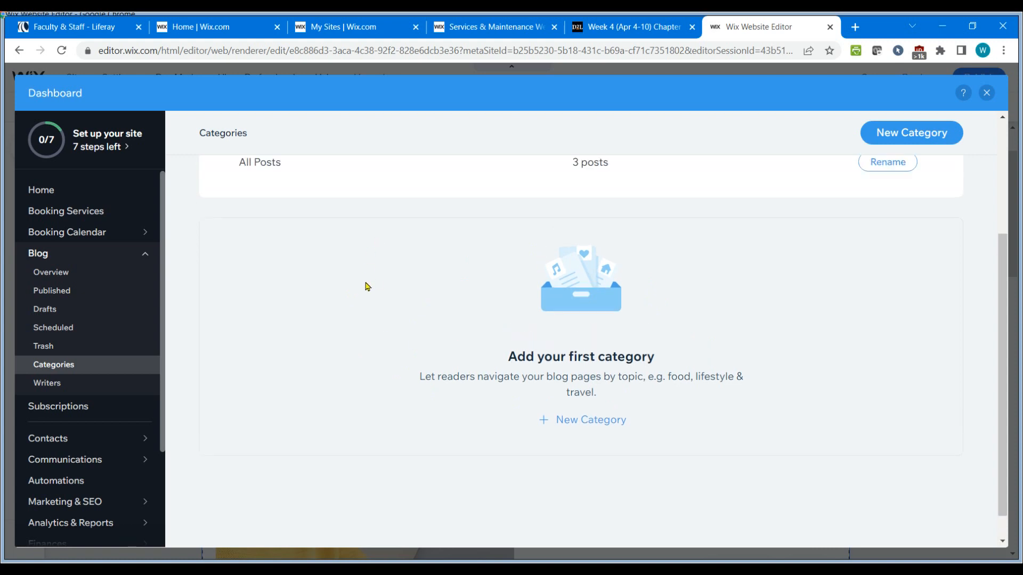
Start a new blog category and set its label to "DIY Tips".
scroll(367, 304, "down", 1)
scroll(367, 304, "down", 1)
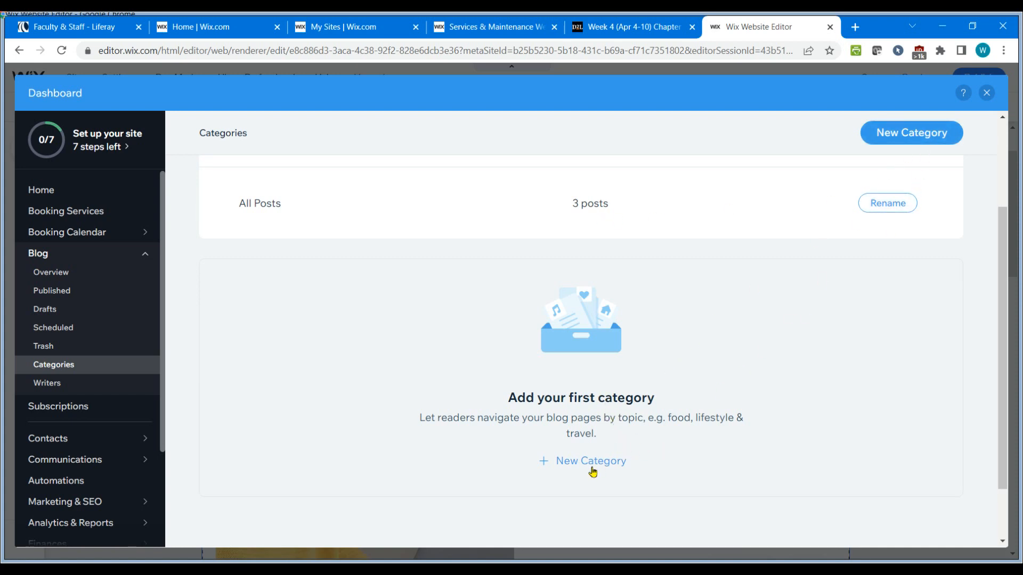
left_click(915, 136)
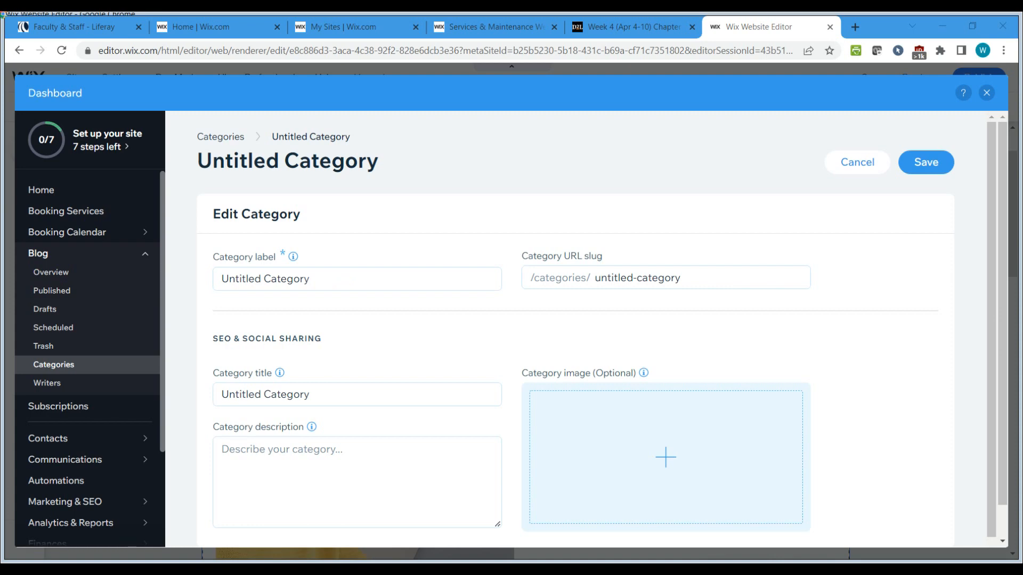
left_click(331, 281)
left_click_drag(314, 279, 171, 285)
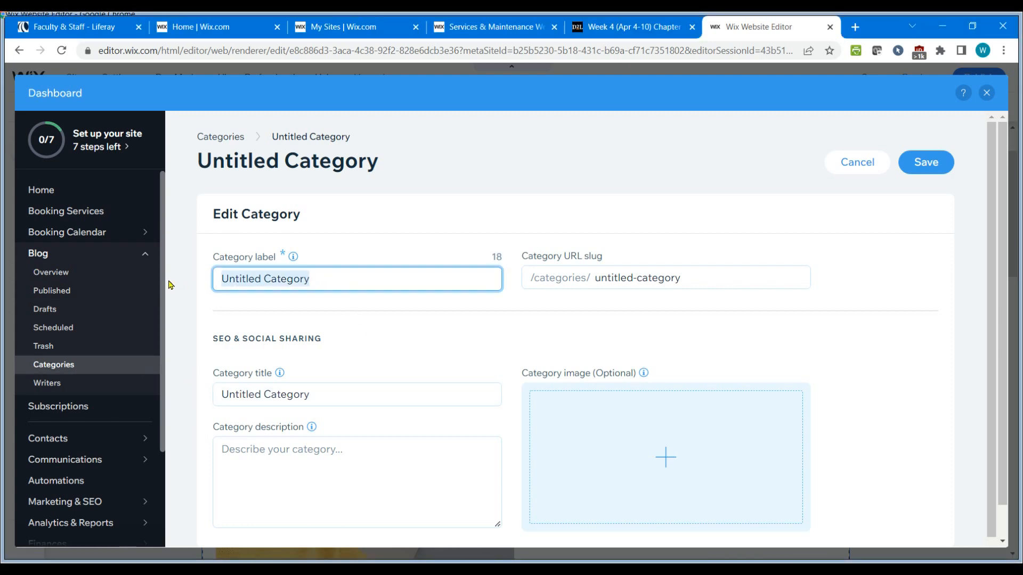
type("DIY Tips")
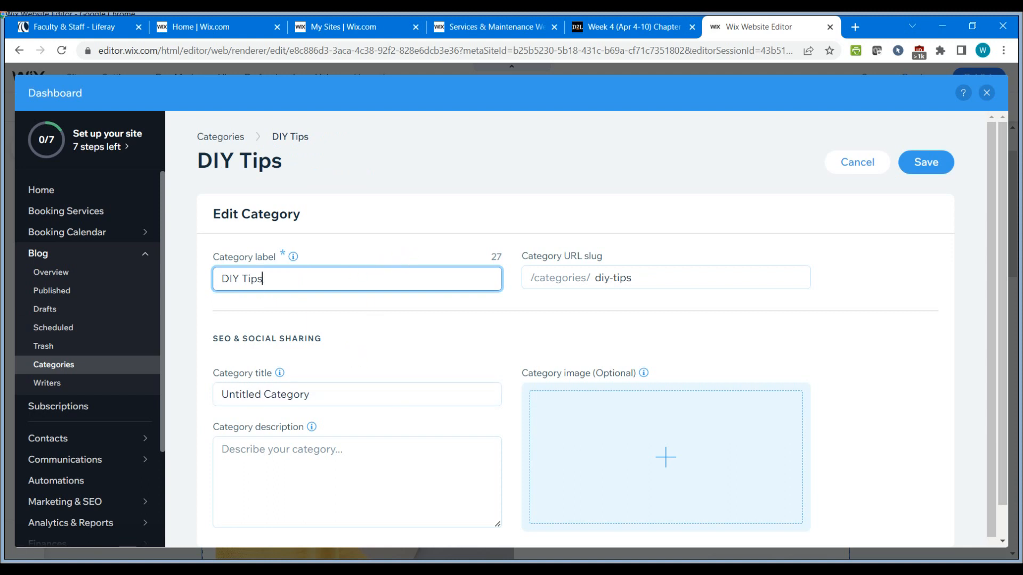
Paste "Creative ways to do your own thing..." as the DIY Tips category description.
left_click(272, 471)
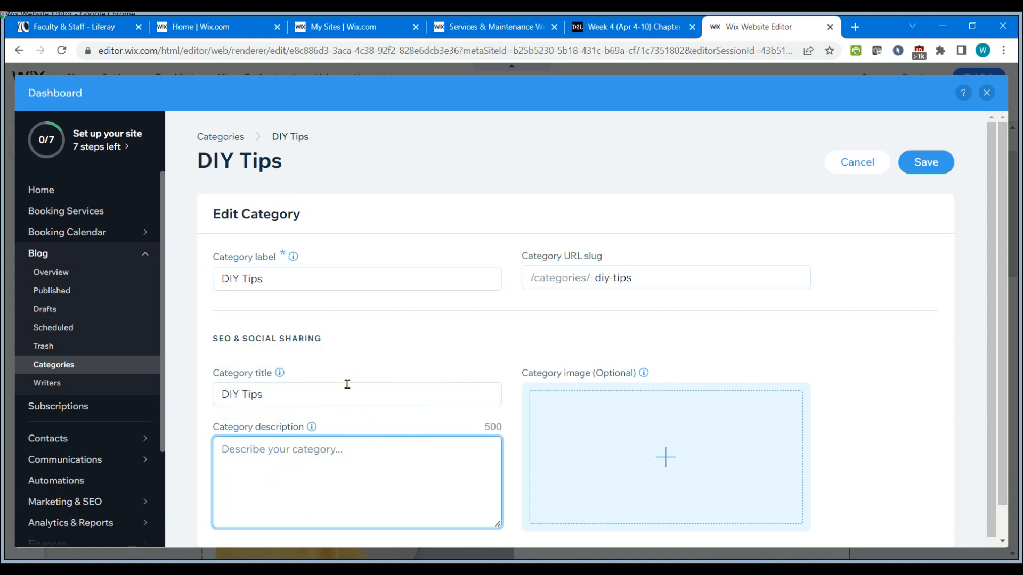
scroll(368, 493, "down", 1)
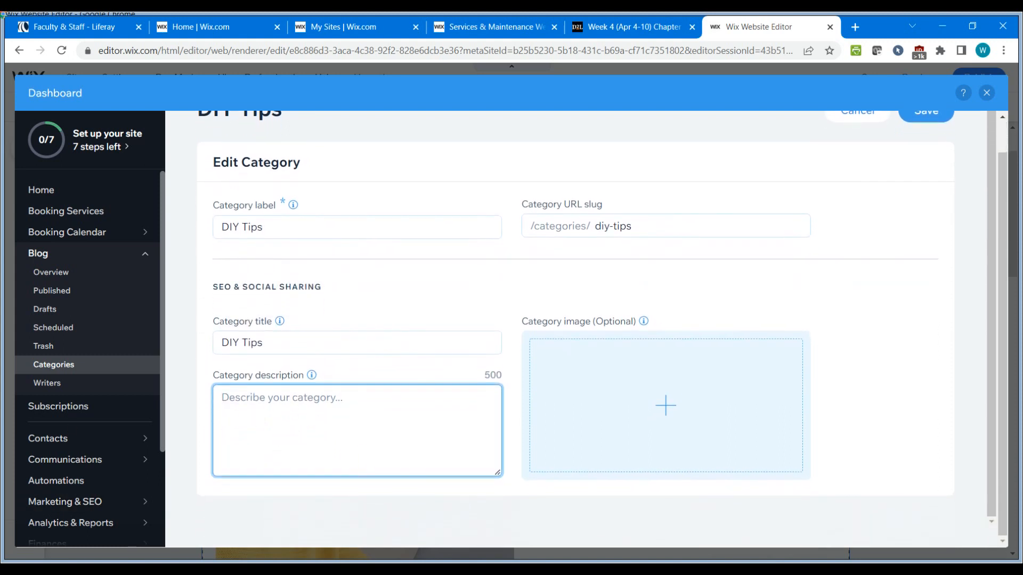
key("alt+Tab")
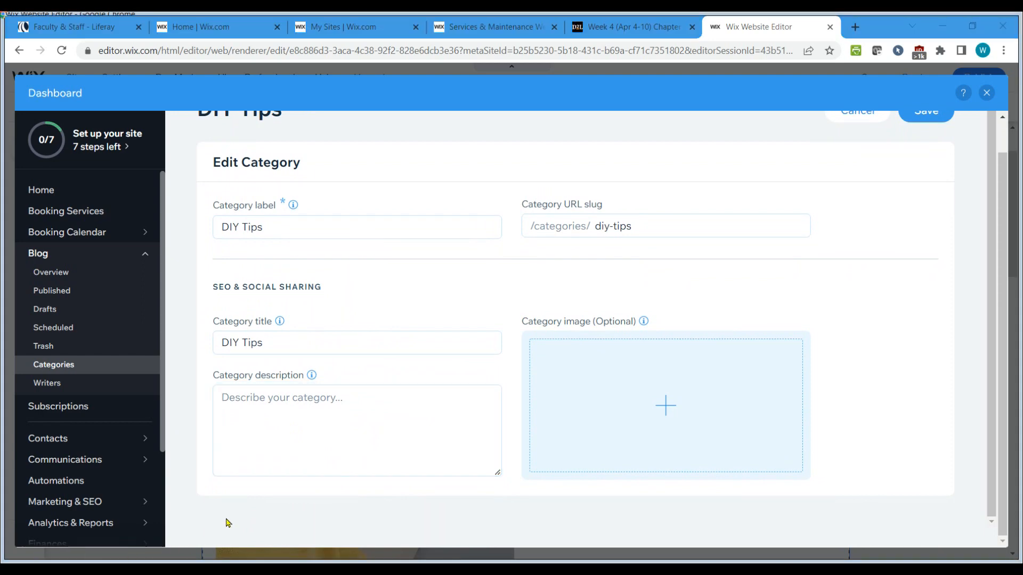
left_click(235, 395)
type("Creative ways to do your own thing…")
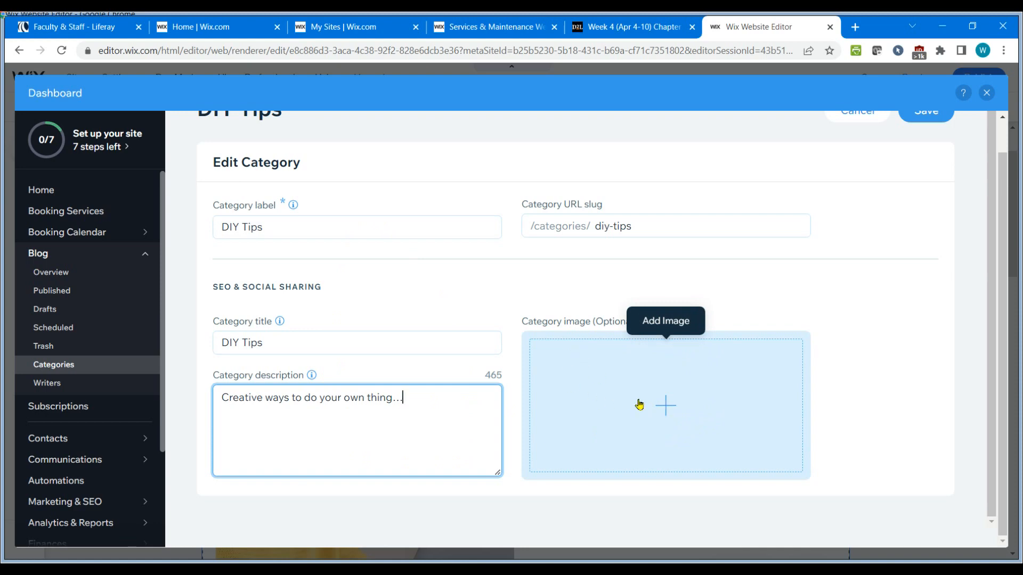
Open the category image picker and search the Wix media library for "carpenter".
left_click(669, 410)
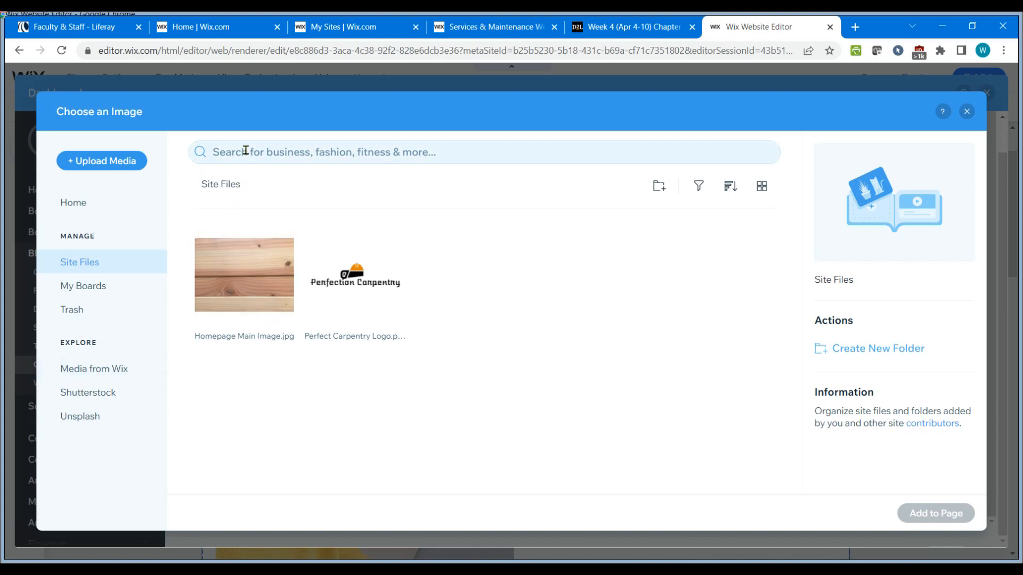
left_click(107, 376)
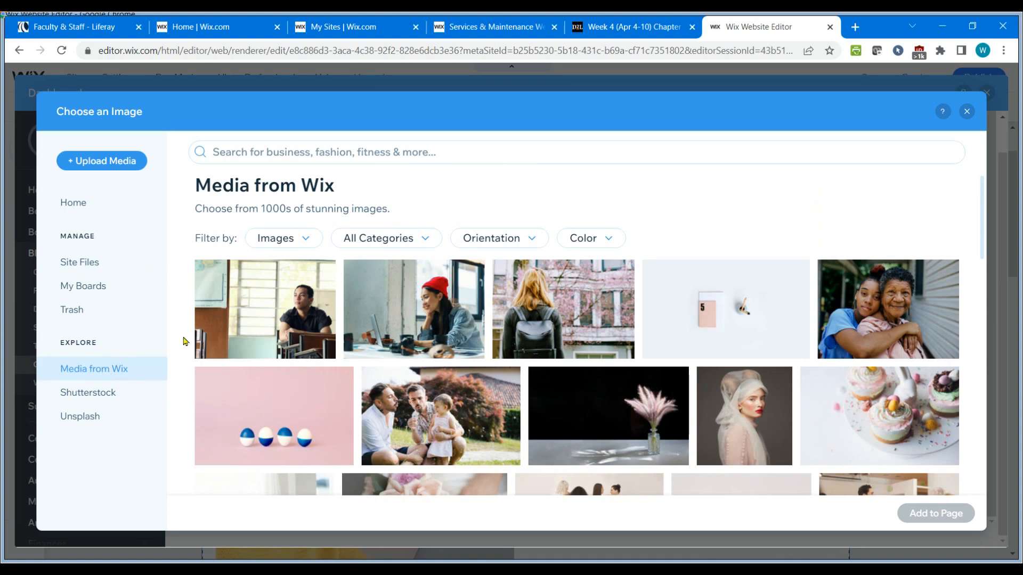
left_click(282, 151)
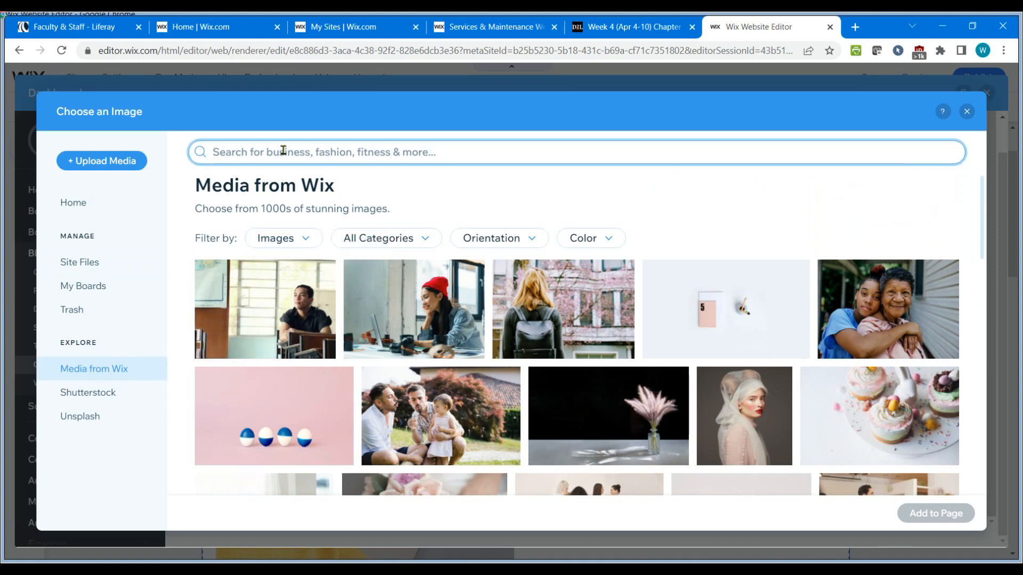
type("carpenter")
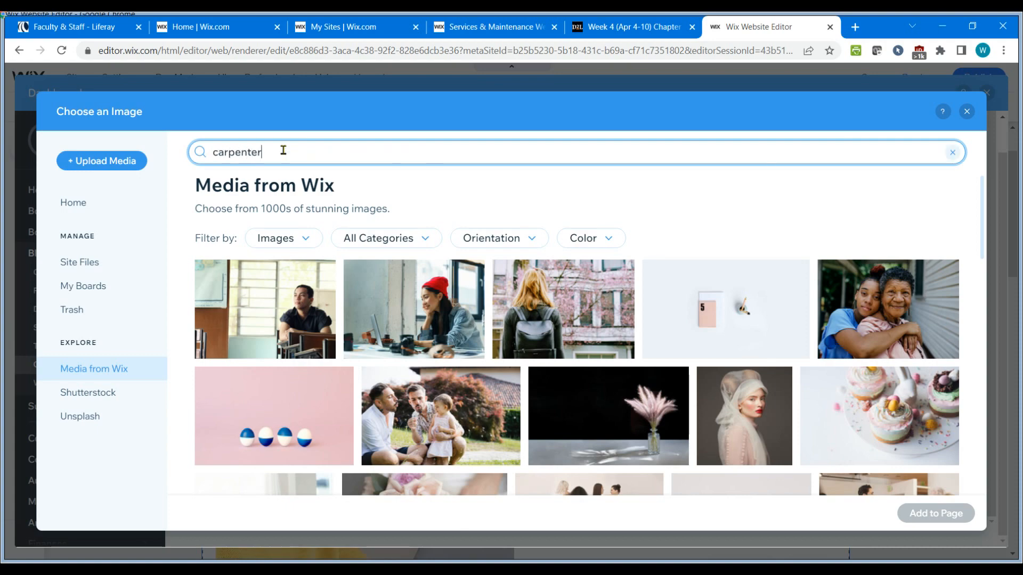
key("Return")
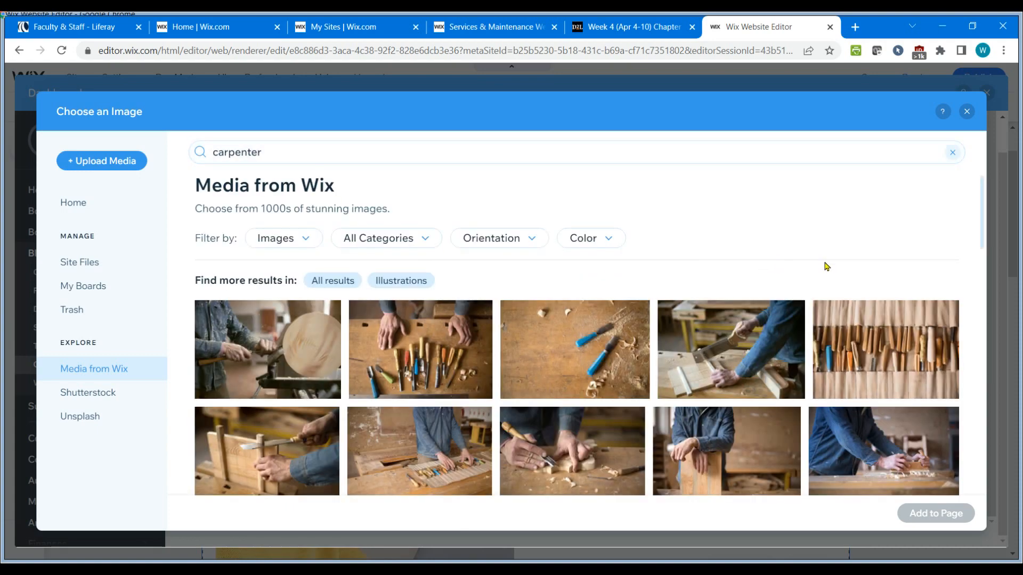
Browse the results and add the carpenter drilling at a workbench photo as the category image.
scroll(825, 267, "down", 8)
scroll(826, 268, "down", 10)
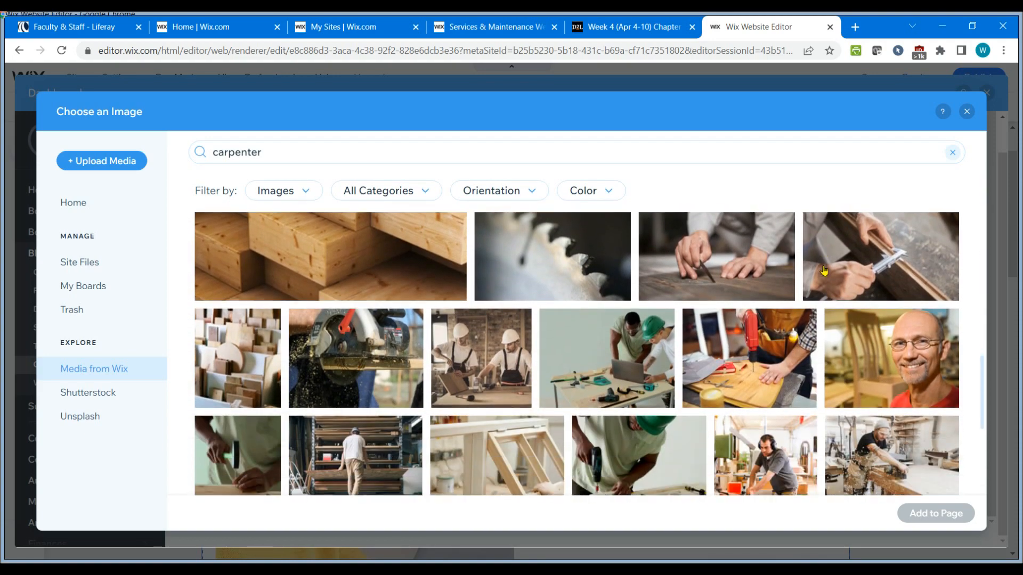
scroll(823, 270, "down", 2)
scroll(823, 270, "down", 5)
scroll(824, 270, "down", 10)
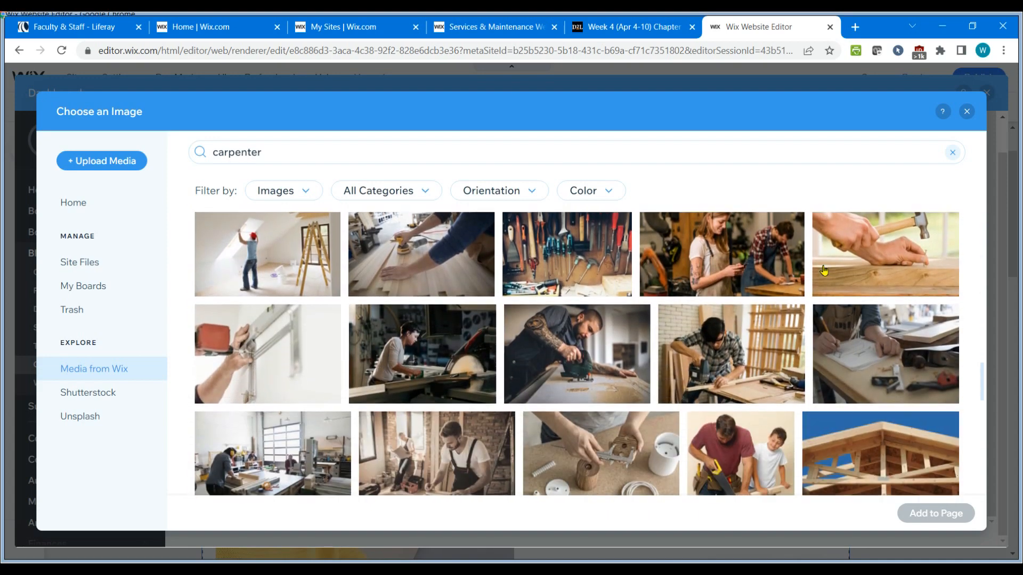
scroll(823, 270, "down", 1)
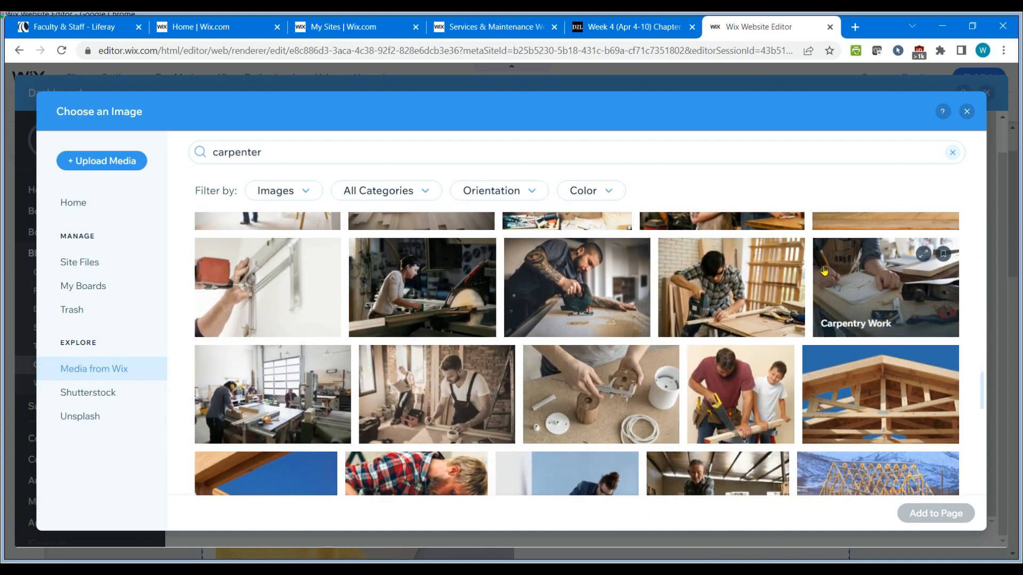
scroll(823, 270, "up", 5)
scroll(824, 270, "up", 3)
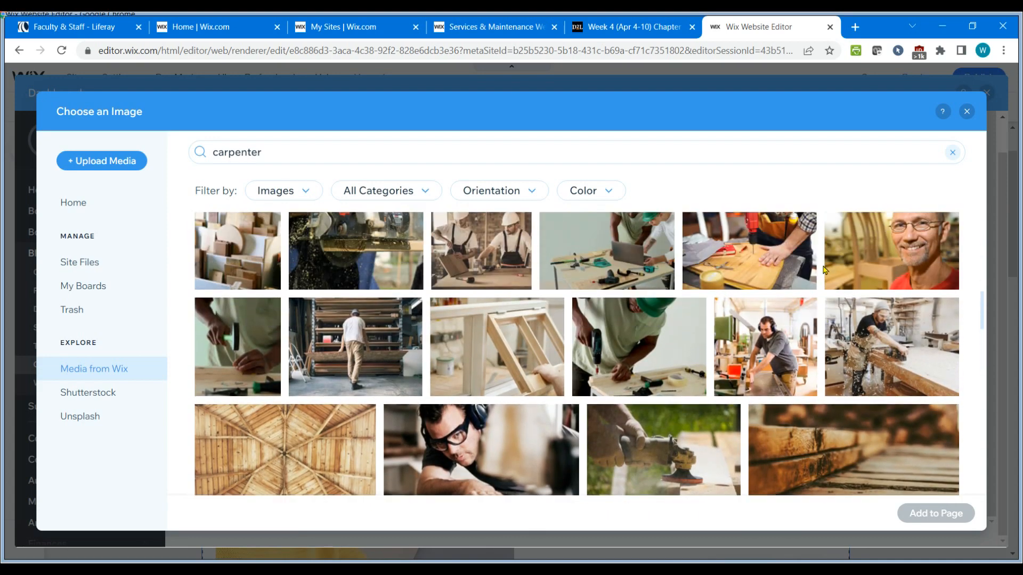
scroll(777, 379, "up", 2)
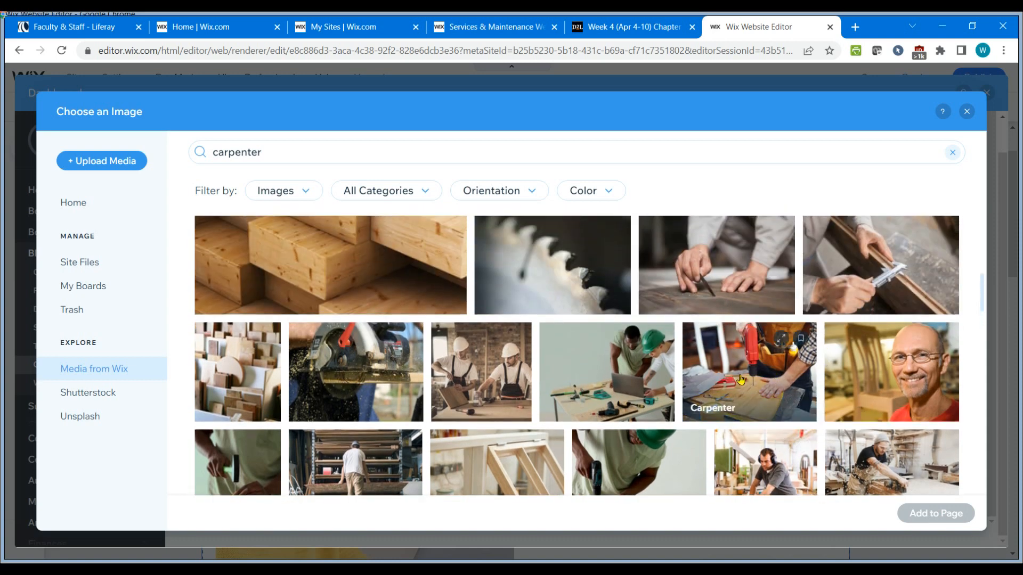
left_click(752, 382)
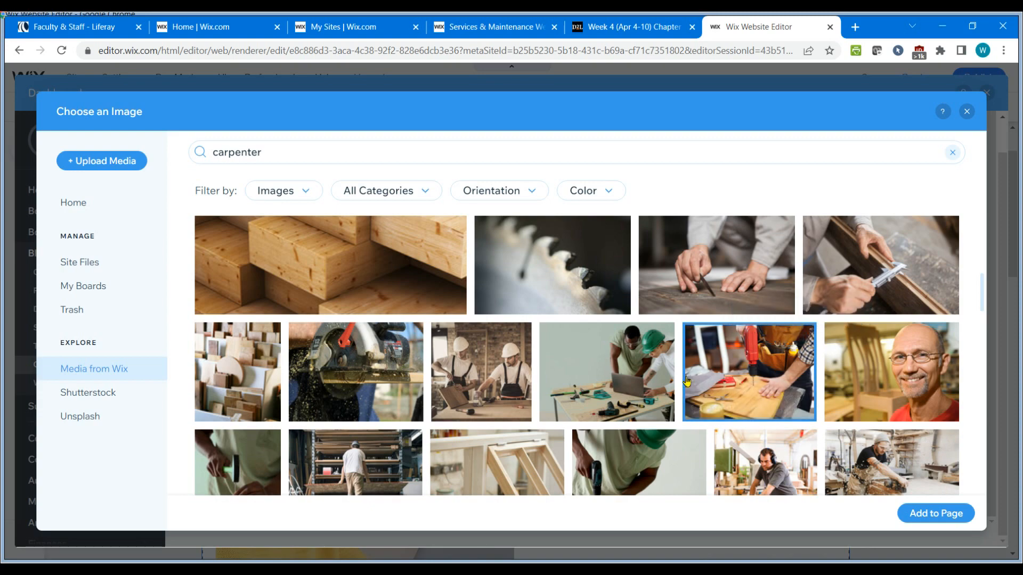
left_click(940, 514)
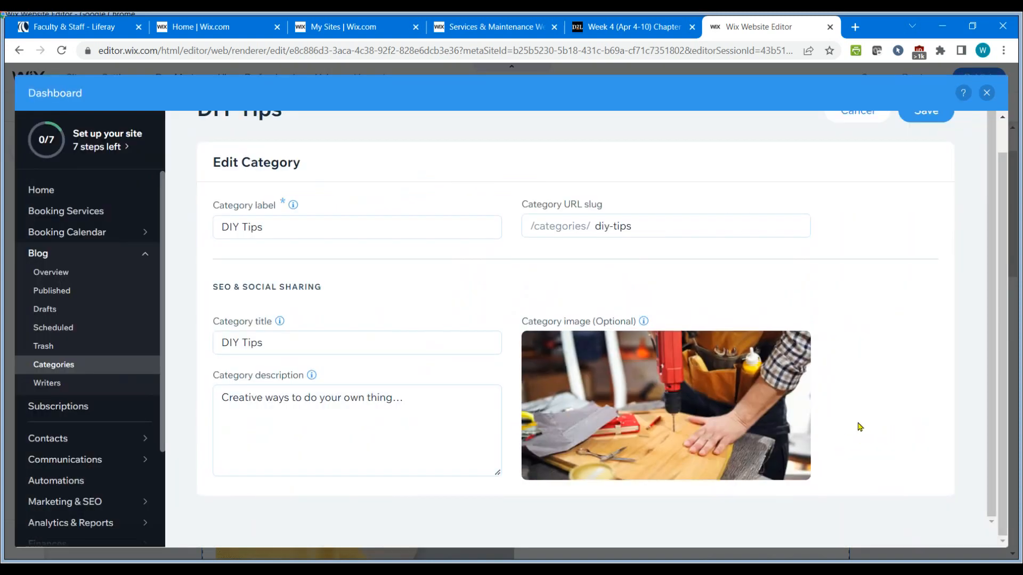
Save the DIY Tips category.
scroll(895, 343, "up", 2)
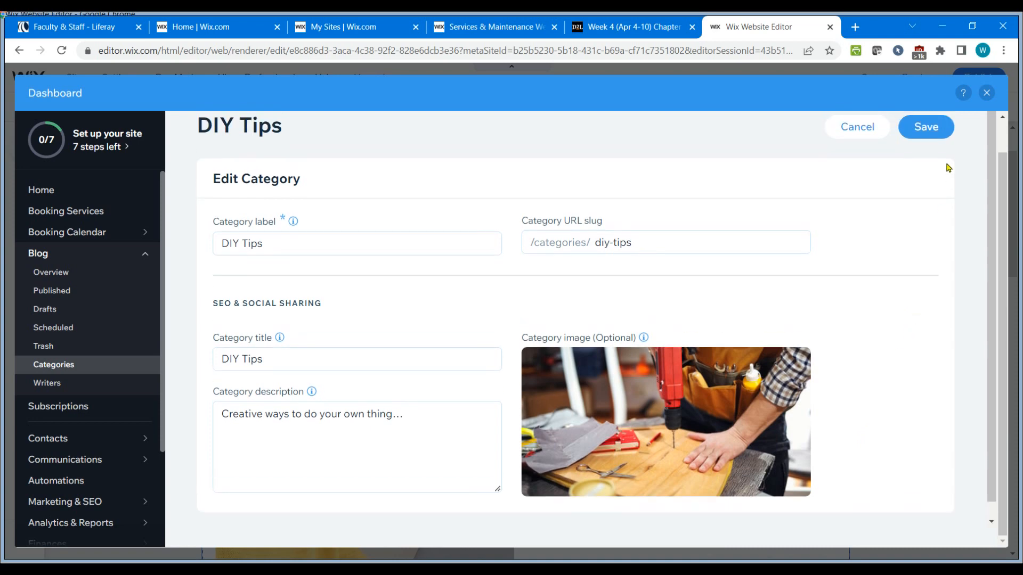
left_click(920, 130)
scroll(447, 410, "down", 3)
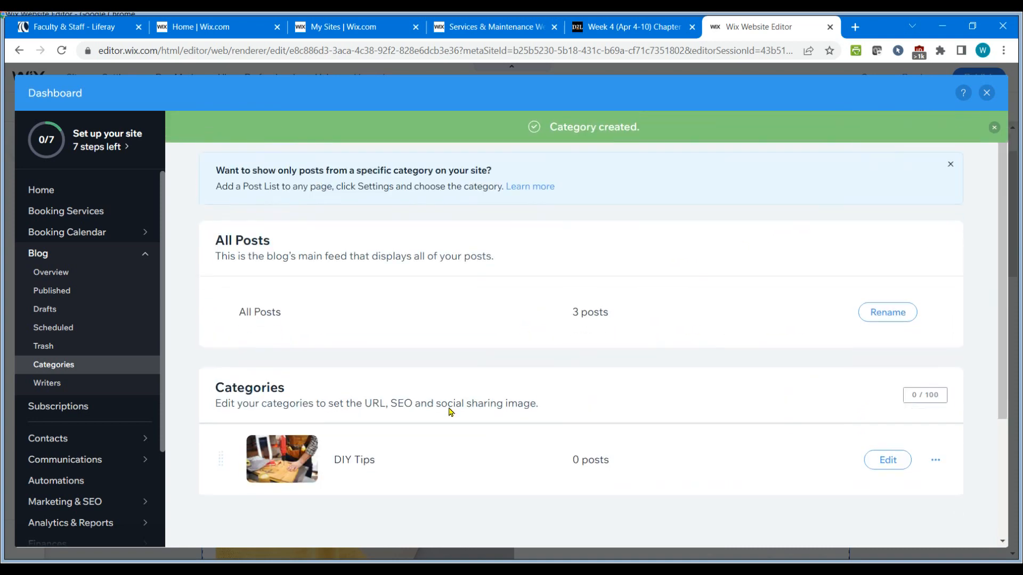
scroll(546, 438, "up", 3)
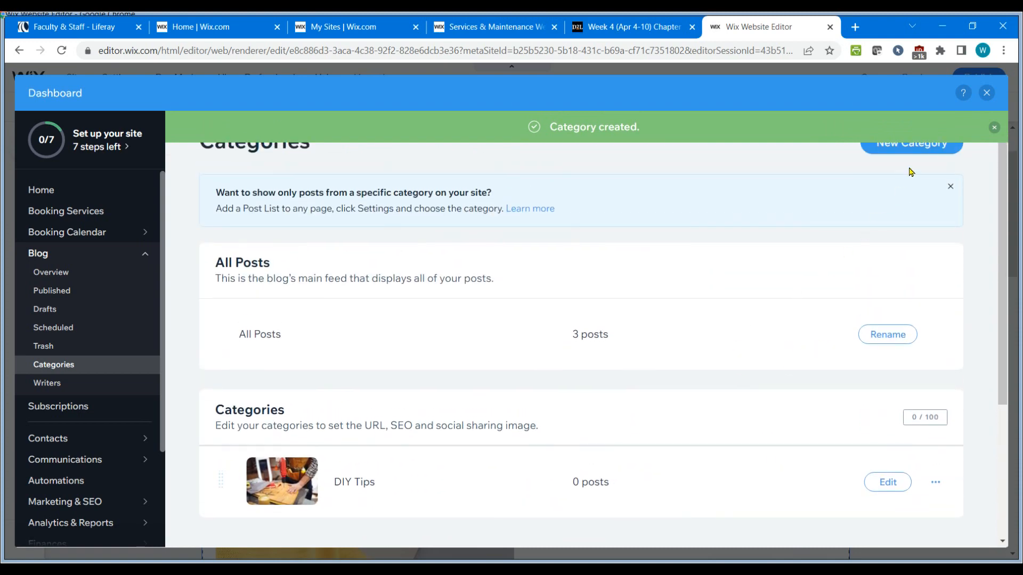
Create another category labelled "Inspirational Projects" with the description "Projects that drive your inner carpenter...".
left_click(877, 152)
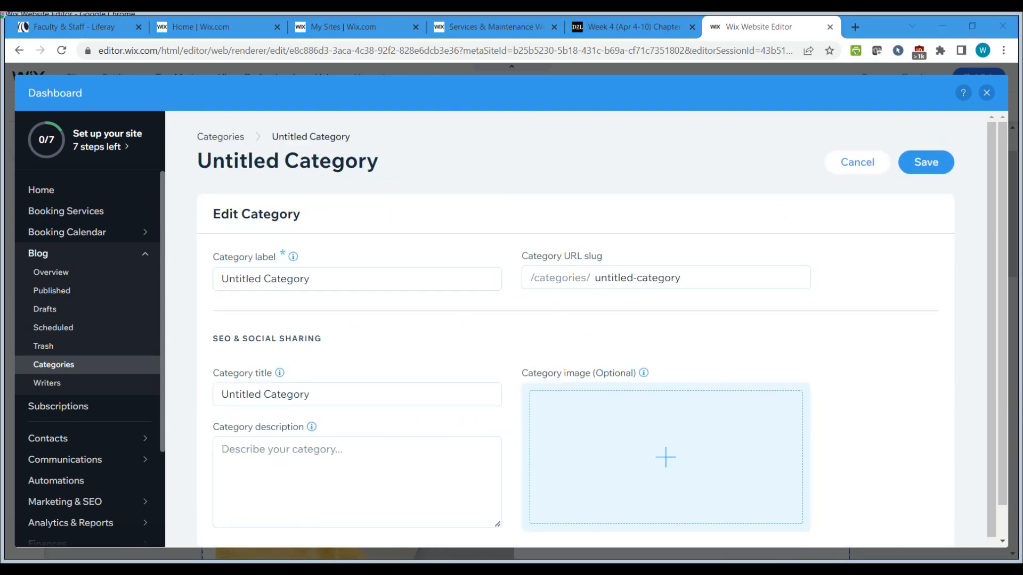
left_click(313, 279)
left_click_drag(312, 278, 189, 288)
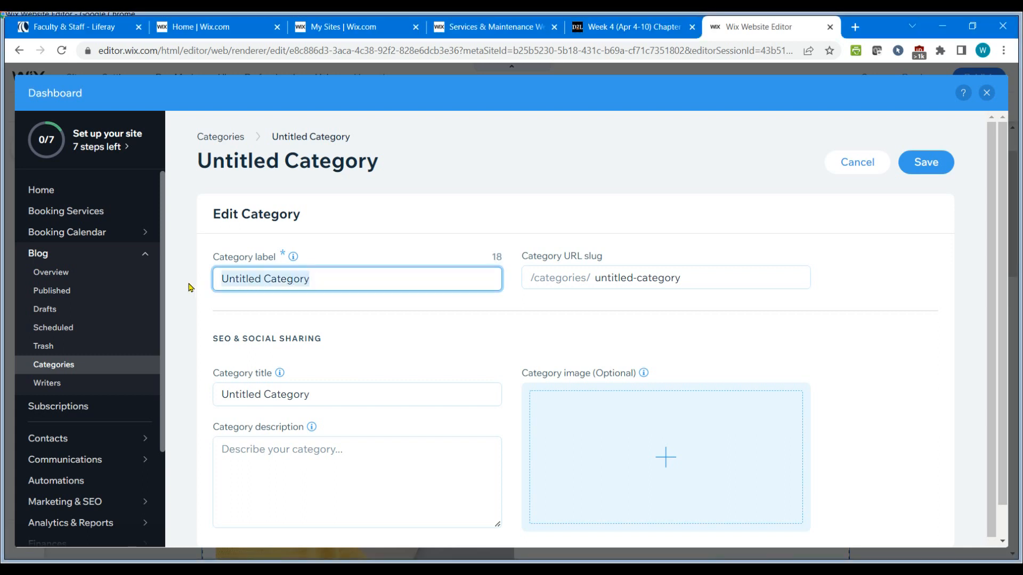
type("Inspirational Projects")
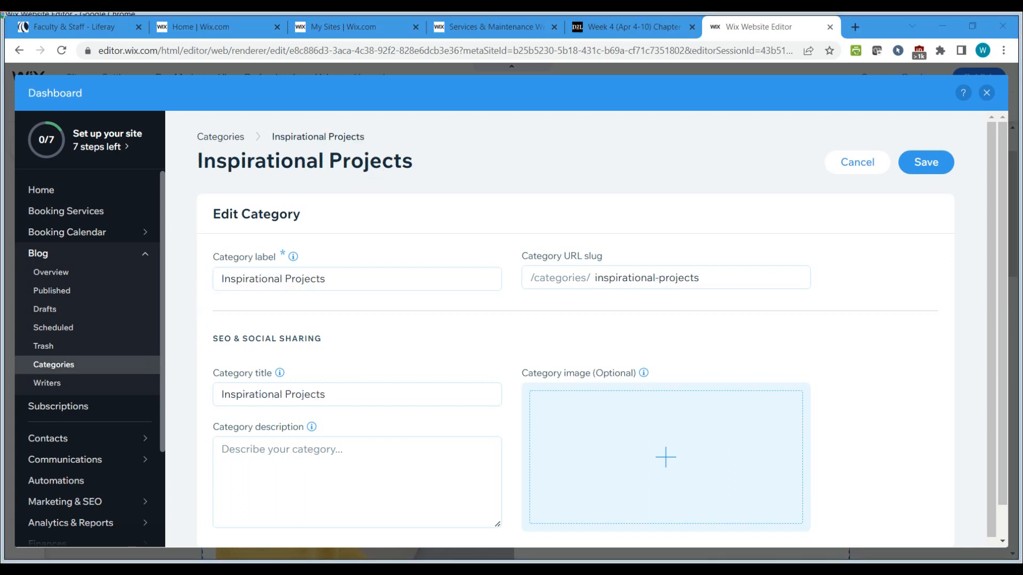
left_click(281, 455)
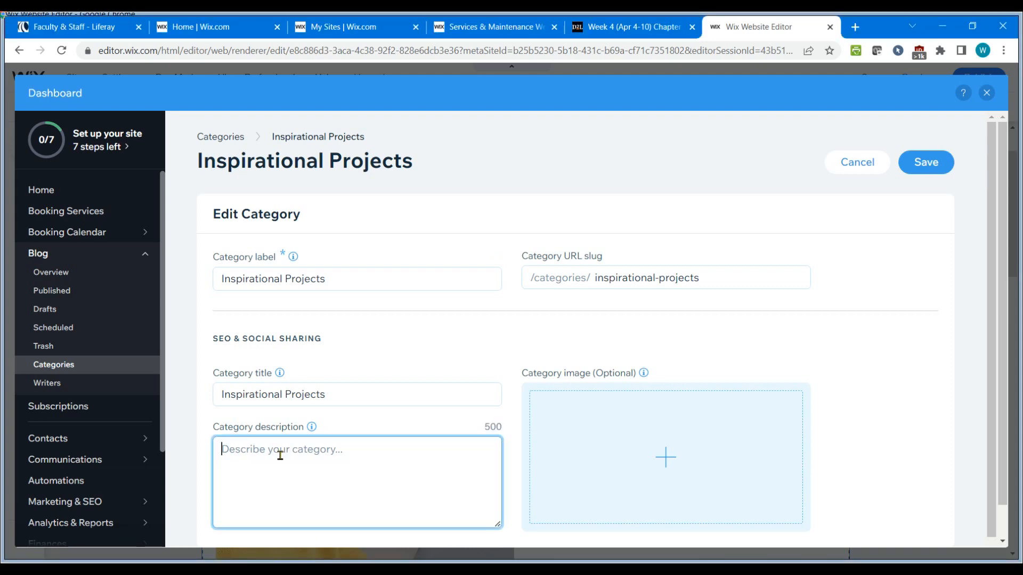
type("Projects that drive your inner carpenter...")
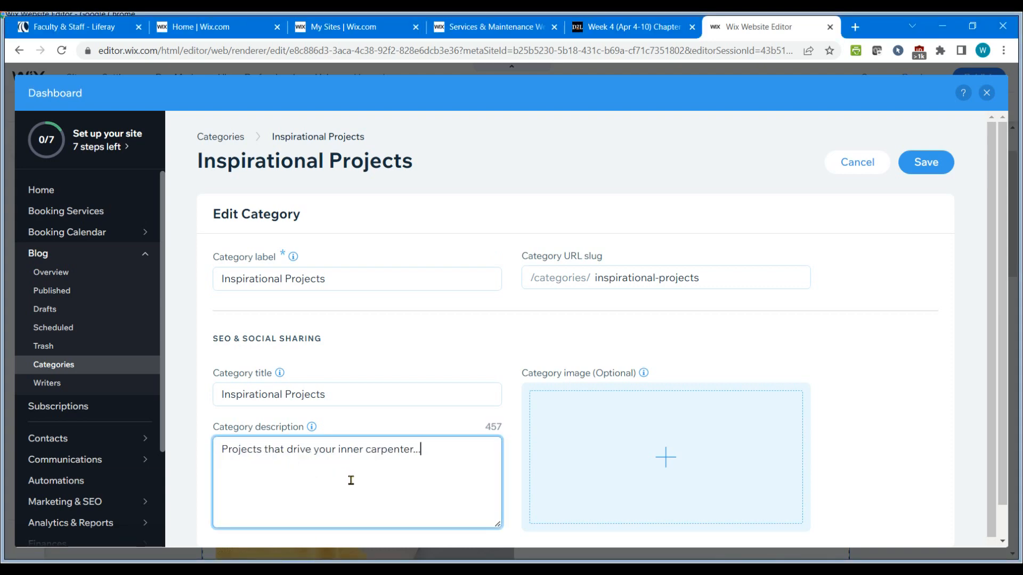
Search Wix media for "wooden cabin" and add the log cabin interior photo as the category image.
left_click(667, 460)
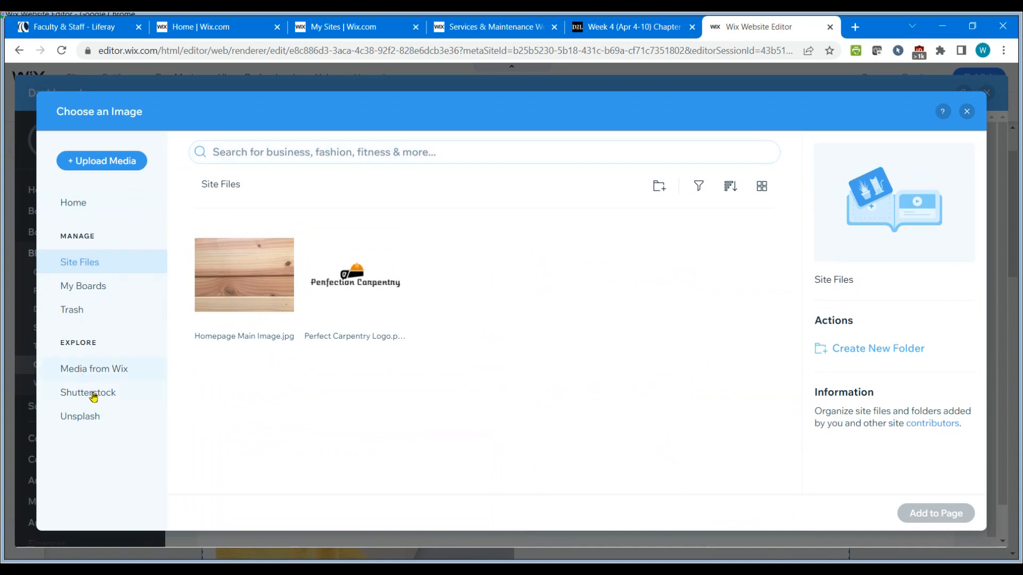
left_click(233, 154)
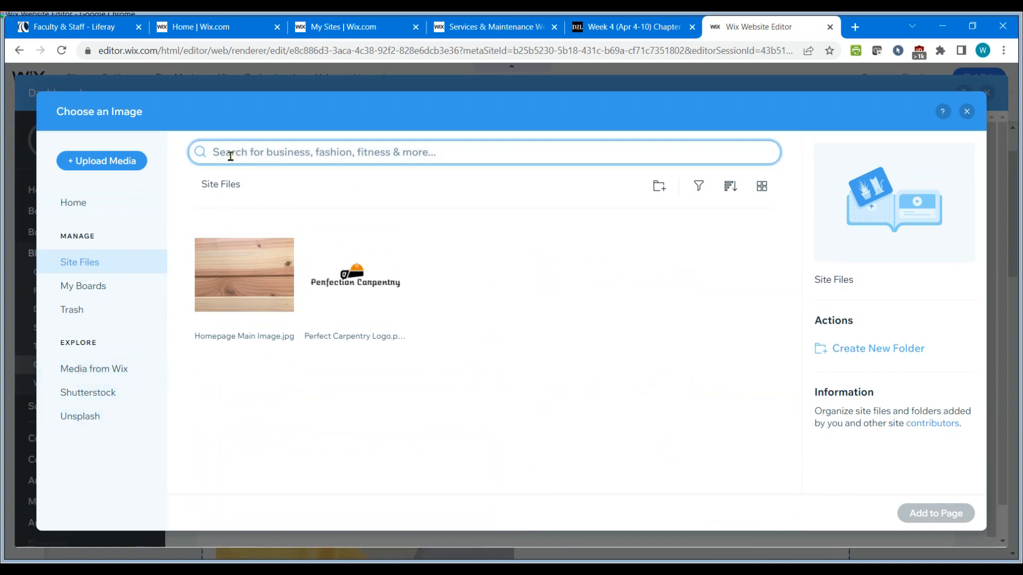
type("wooden cabin")
key("Return")
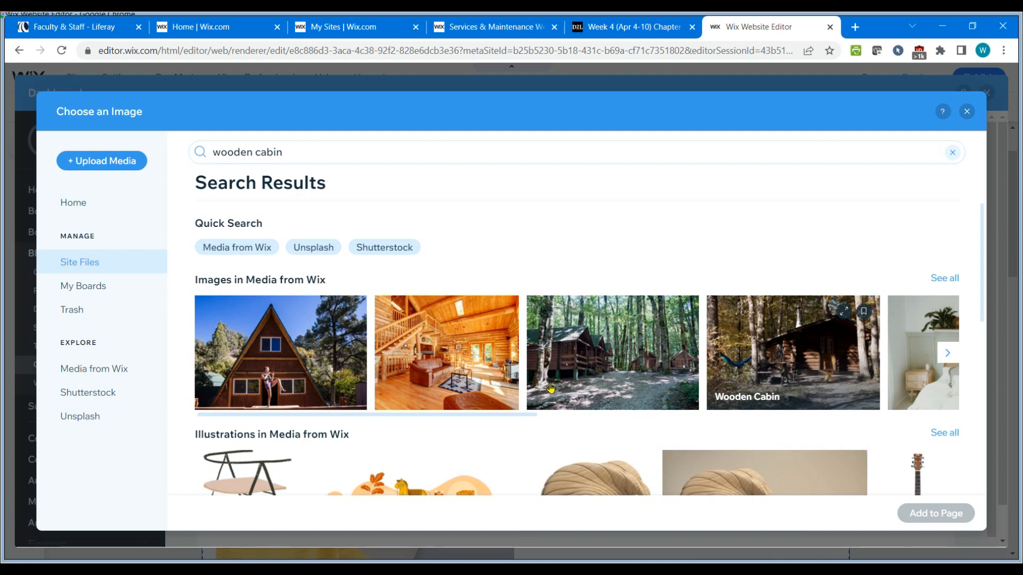
left_click(446, 360)
left_click(939, 513)
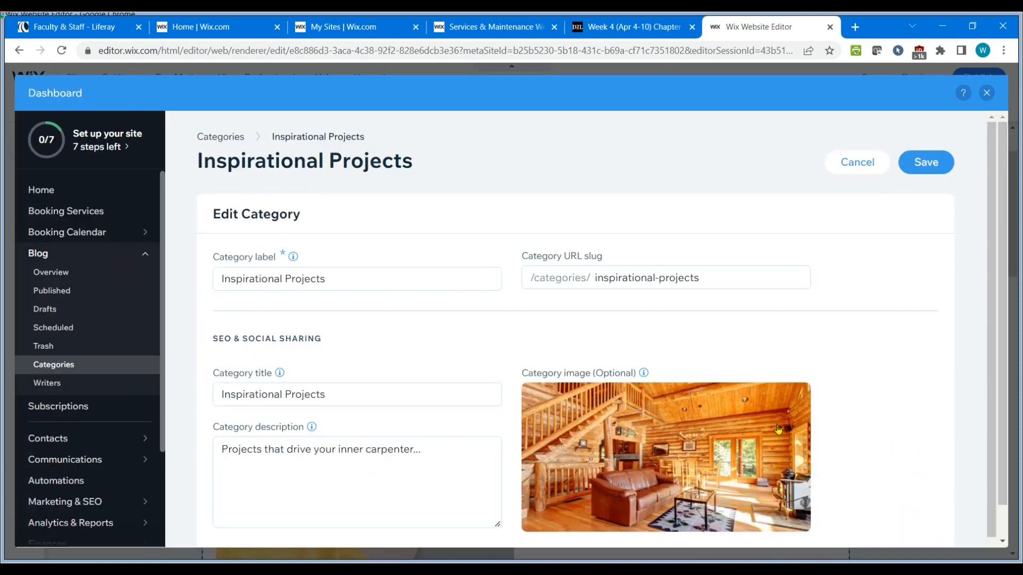
Save the Inspirational Projects category.
scroll(874, 411, "down", 1)
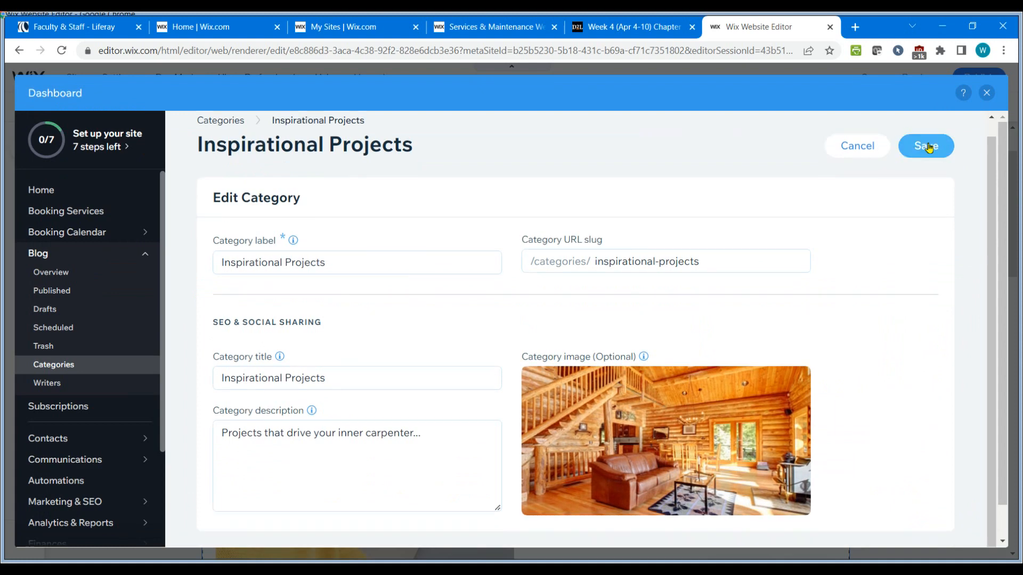
left_click(923, 145)
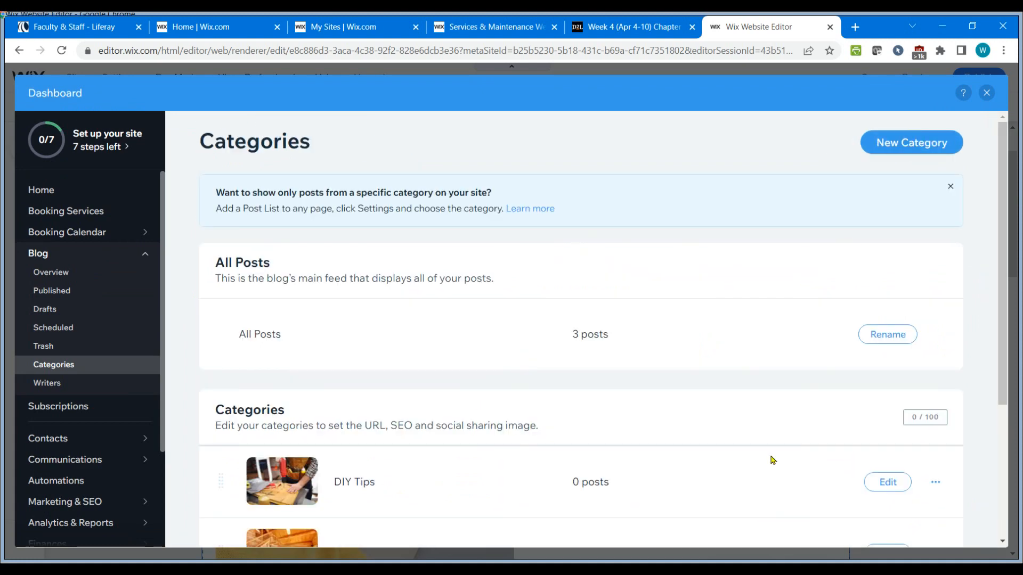
scroll(468, 420, "down", 3)
scroll(458, 409, "down", 1)
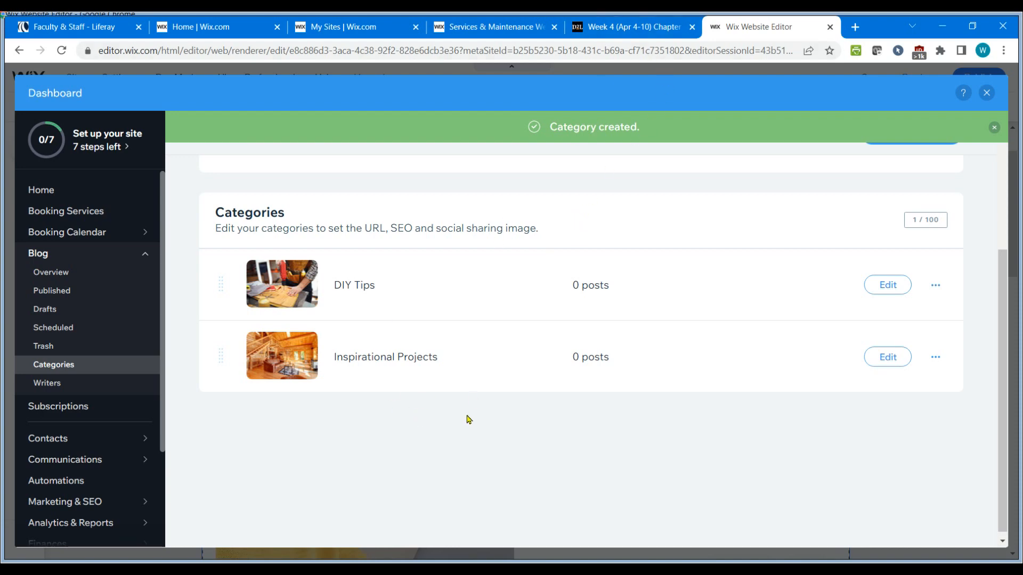
Check the assignment instructions, then select all three pre-configured published posts and move them to the trash.
left_click(634, 29)
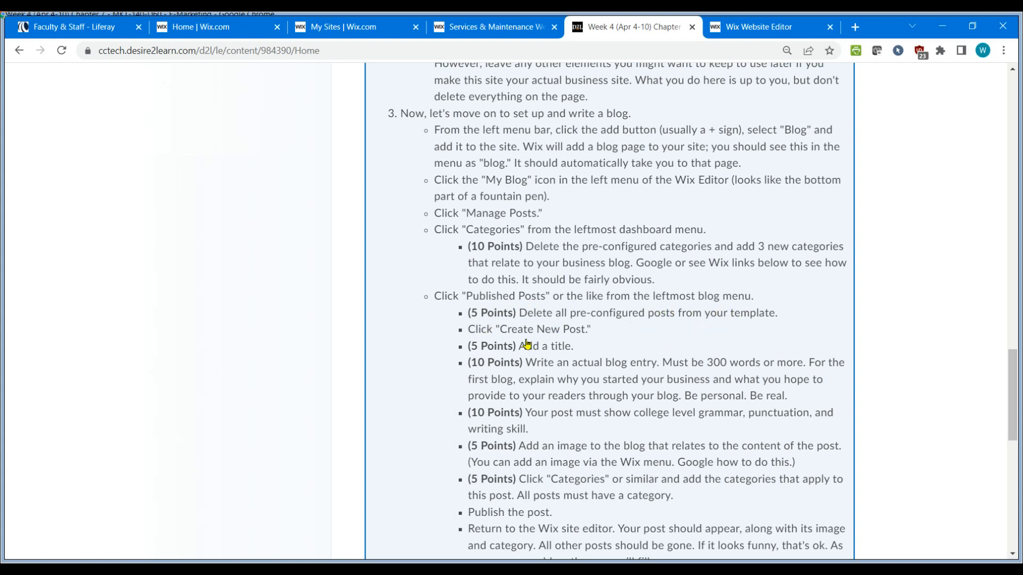
left_click(748, 32)
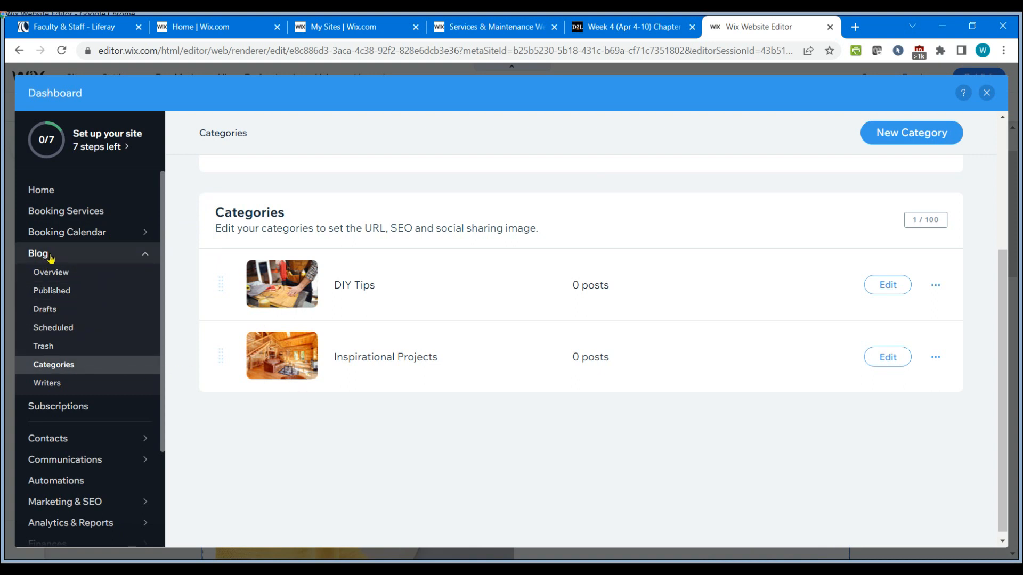
left_click(55, 293)
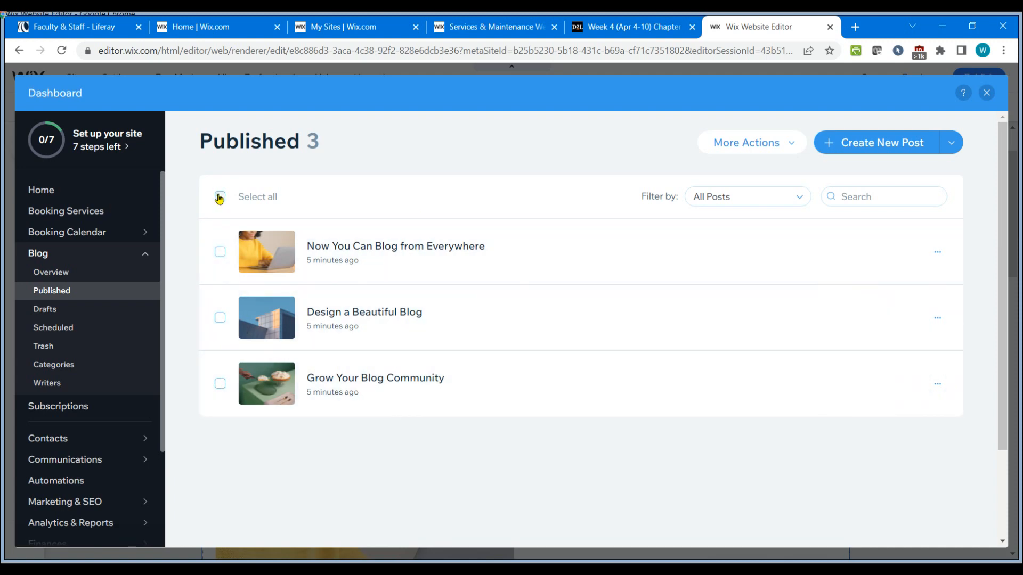
left_click(219, 252)
left_click(221, 323)
left_click(220, 385)
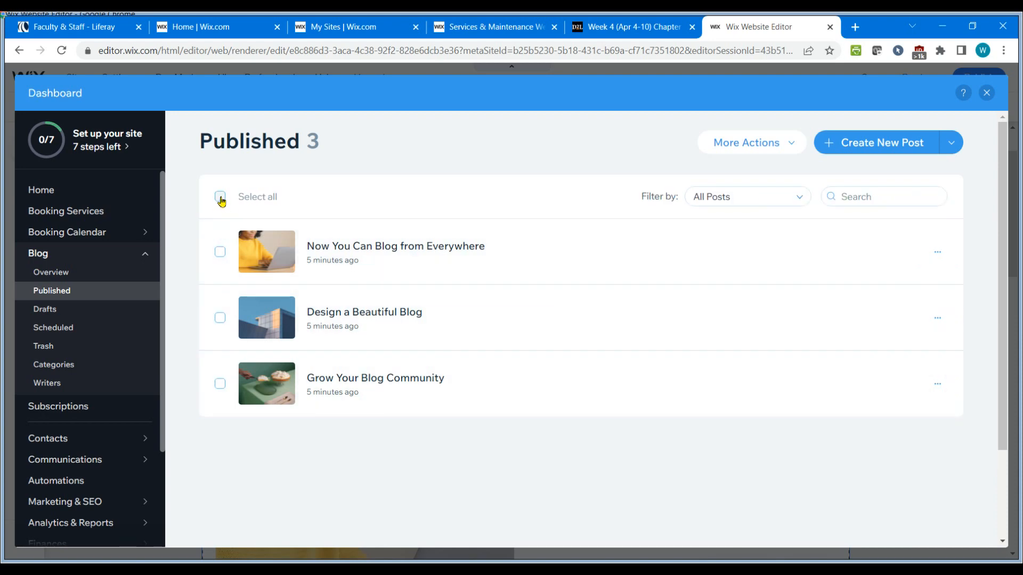
left_click(221, 198)
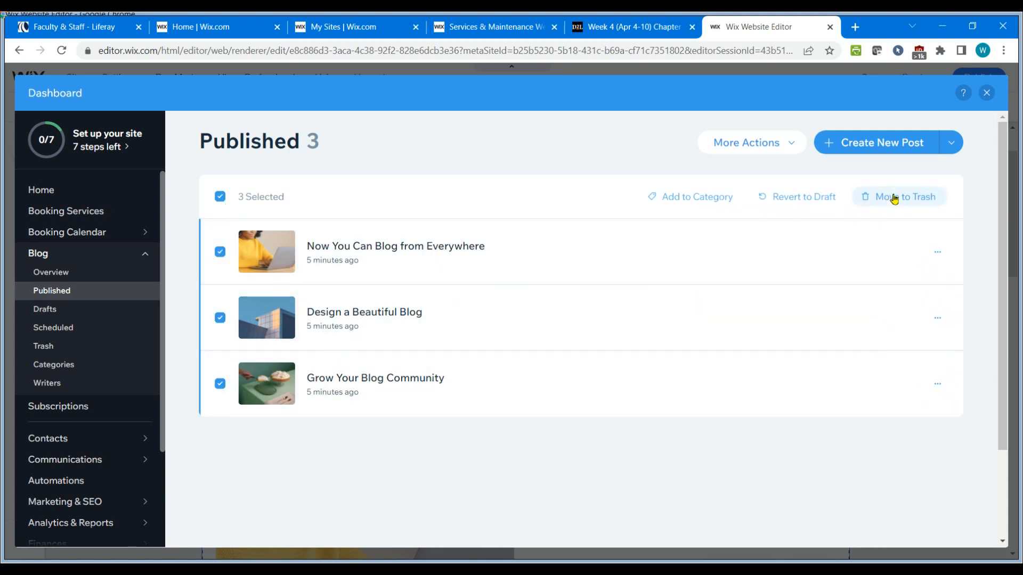
left_click(894, 199)
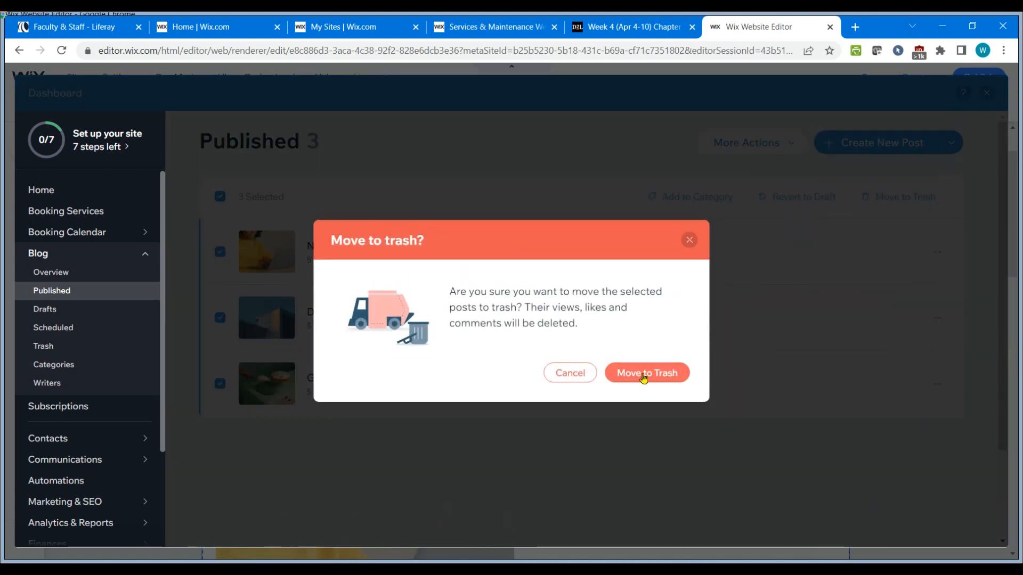
left_click(643, 375)
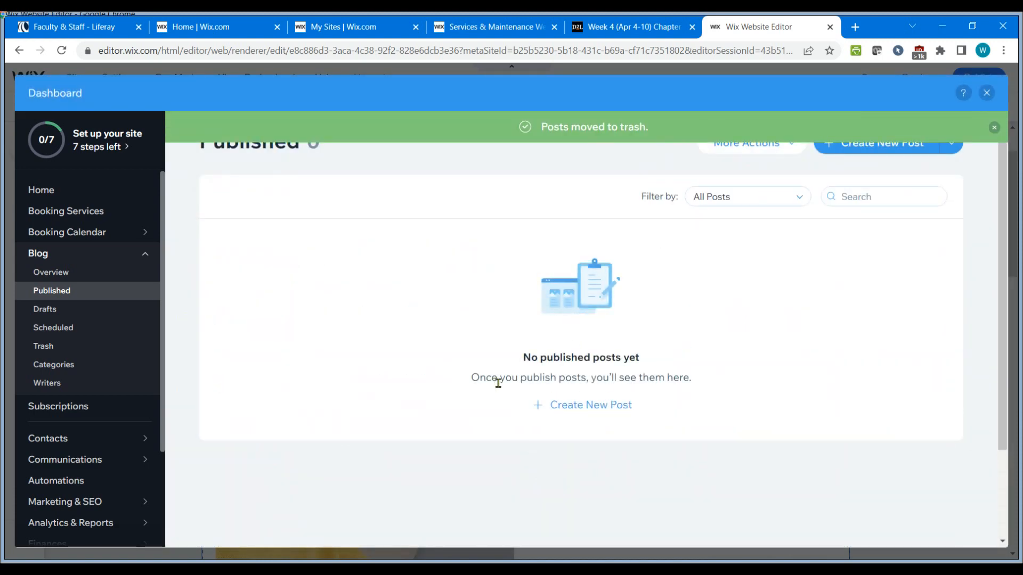
Create a new blog post and paste the title "Floors like they should be".
left_click(994, 128)
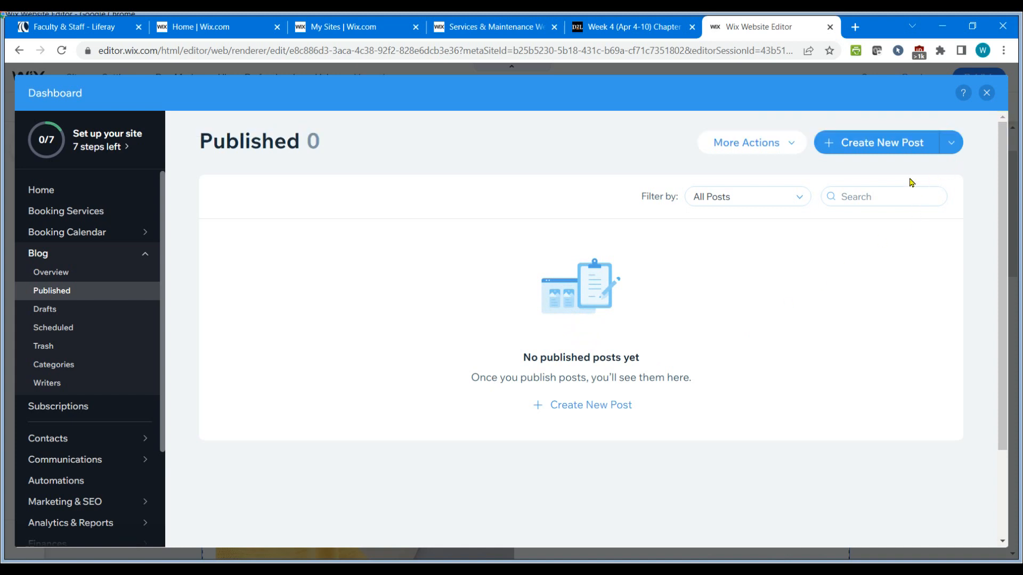
left_click(889, 145)
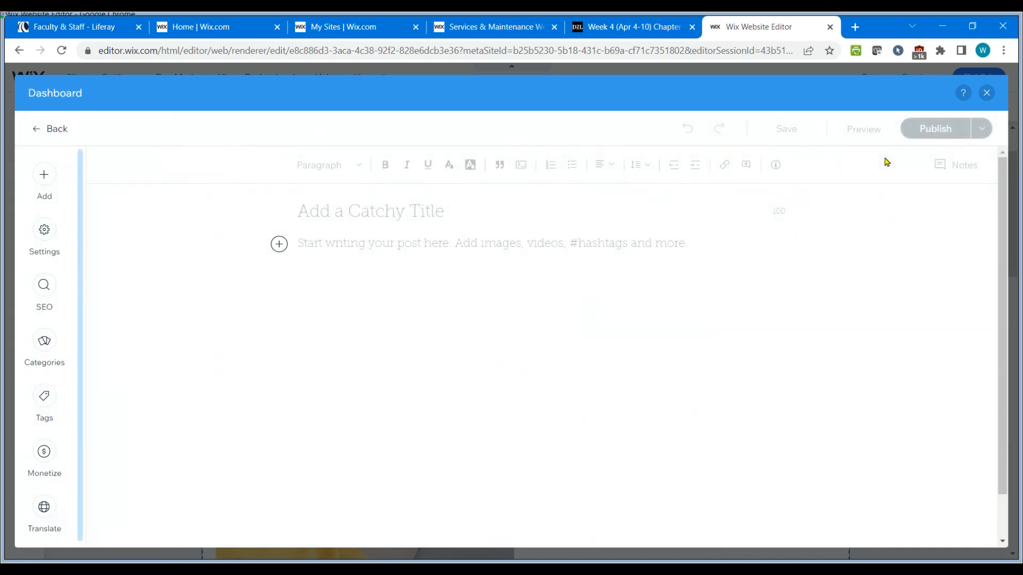
left_click(659, 33)
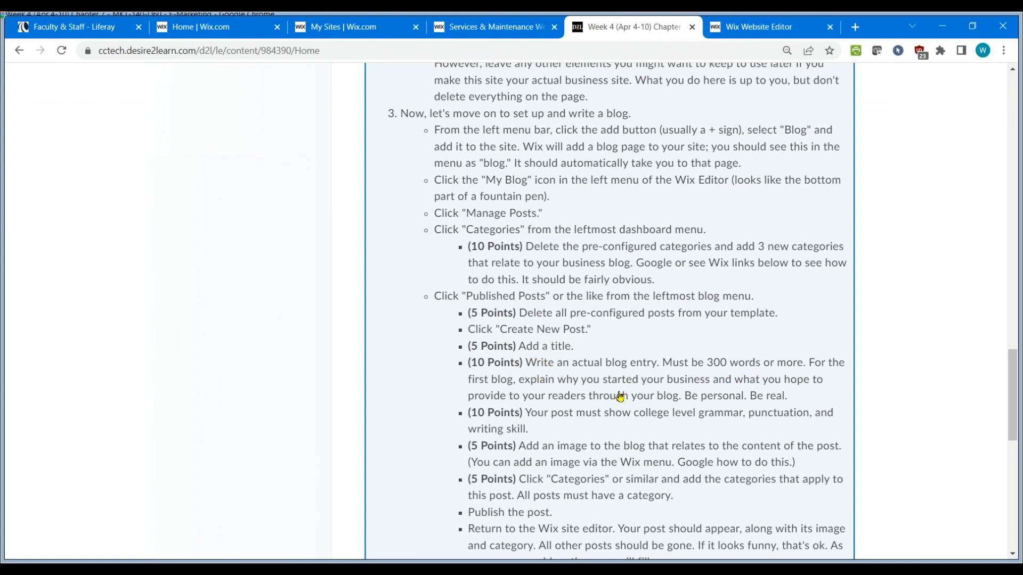
scroll(437, 441, "down", 1)
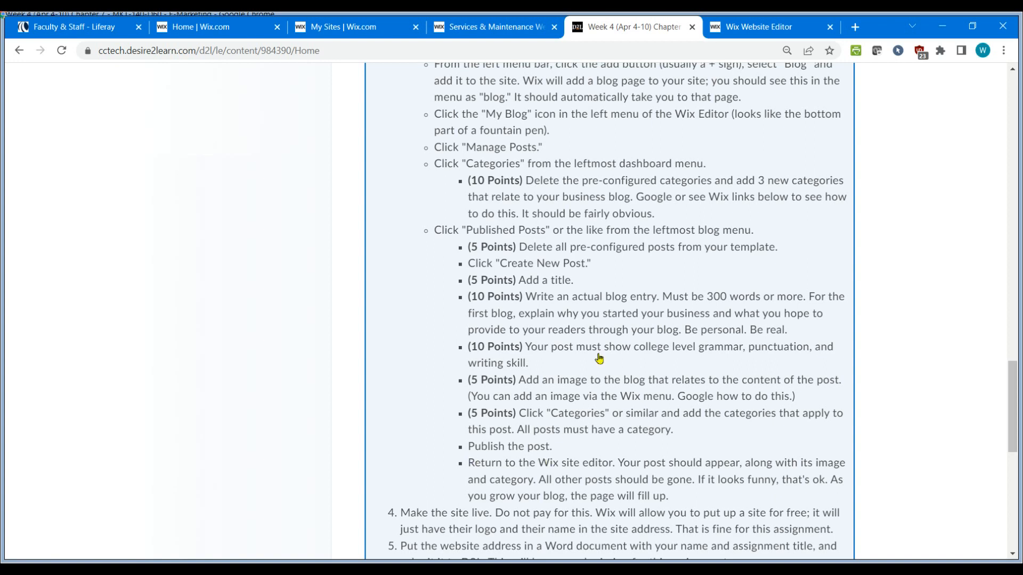
left_click(764, 33)
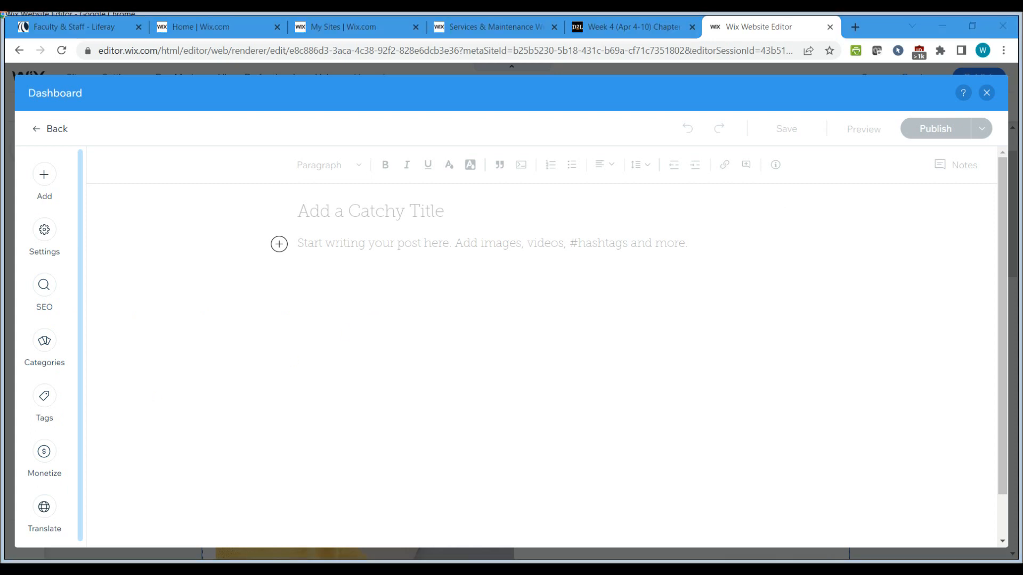
left_click(321, 212)
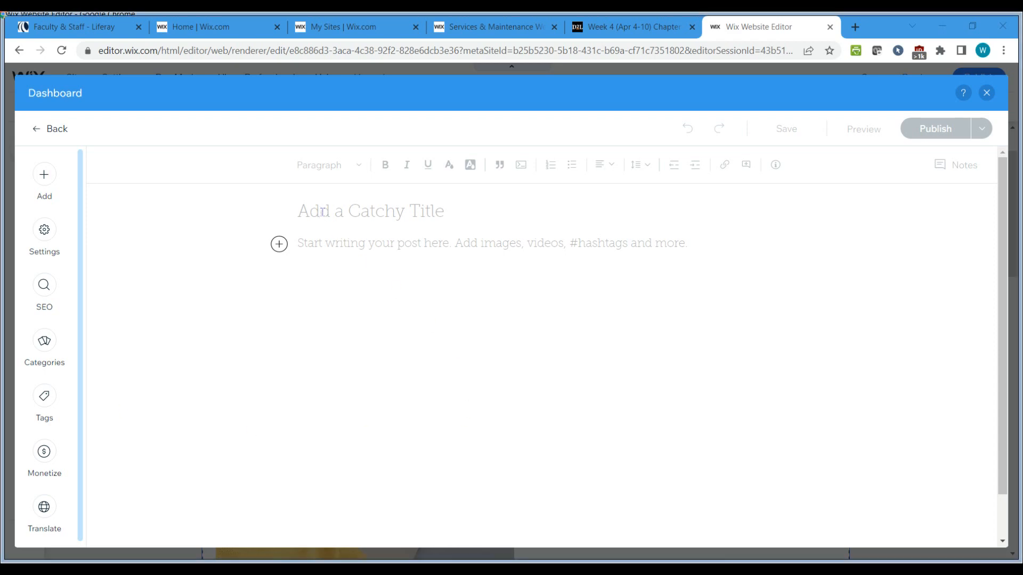
type("Floors like they should be")
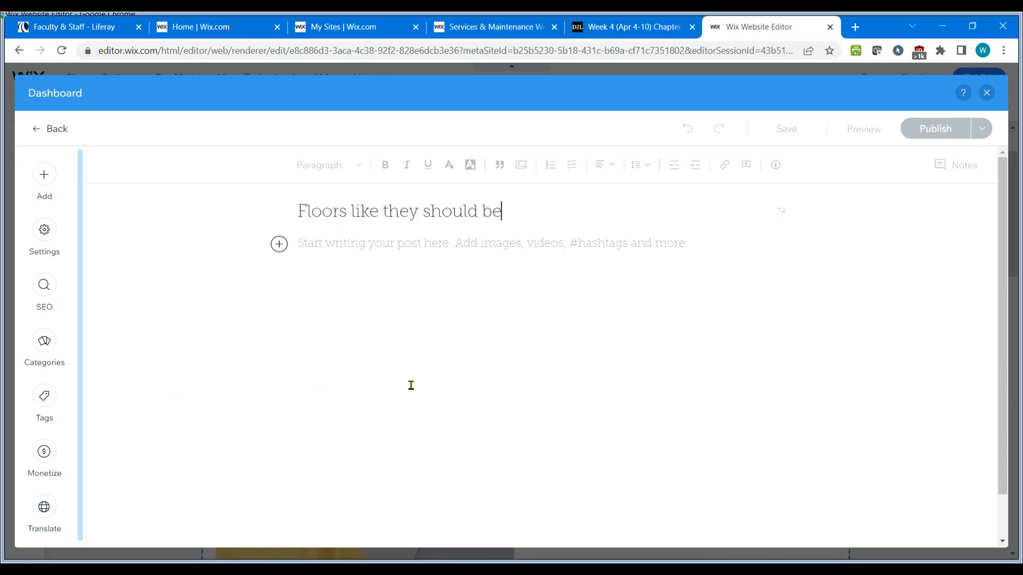
Place the cursor in the post body to begin writing the blog entry.
left_click(322, 248)
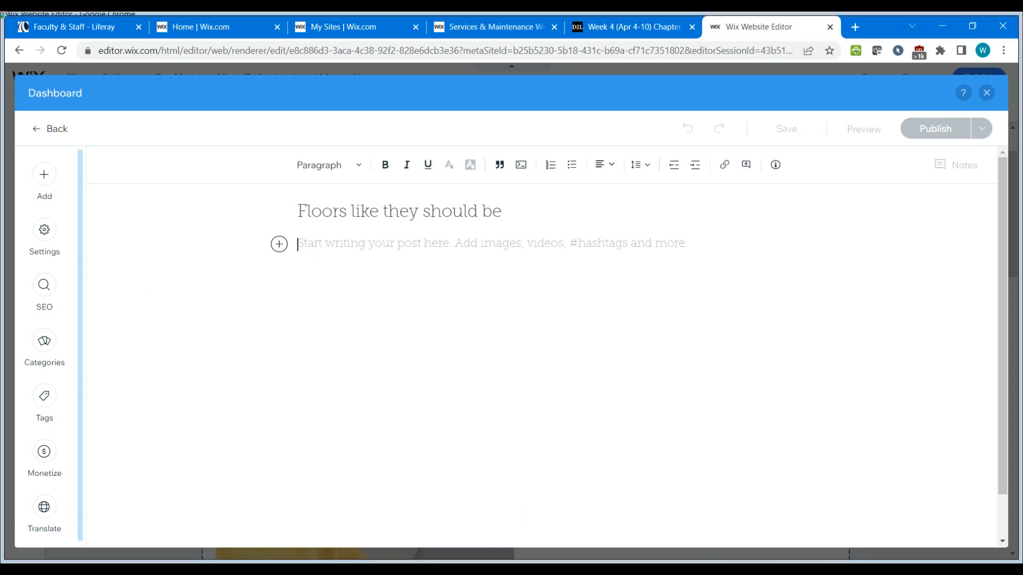
key("alt+Tab")
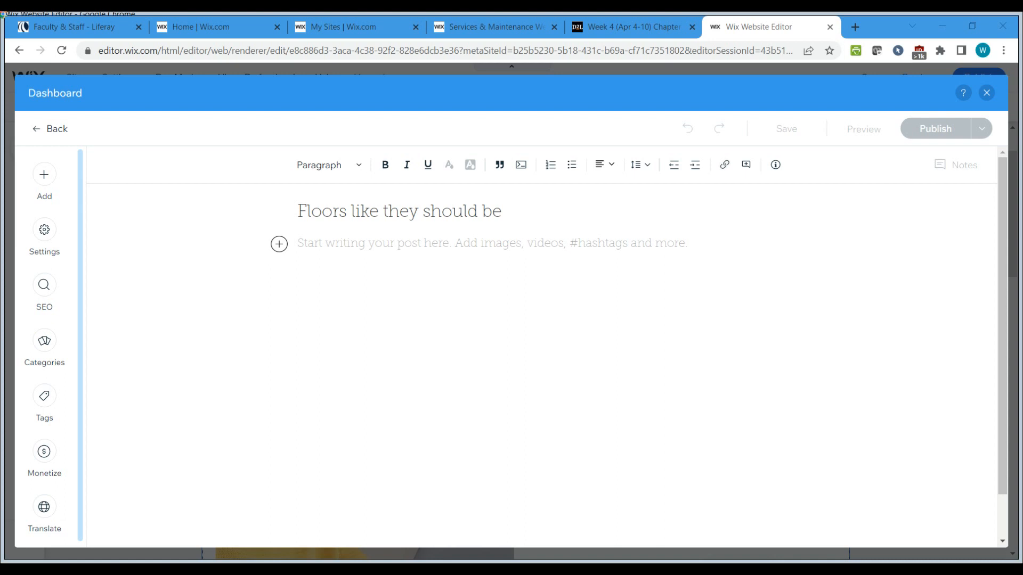
left_click(319, 248)
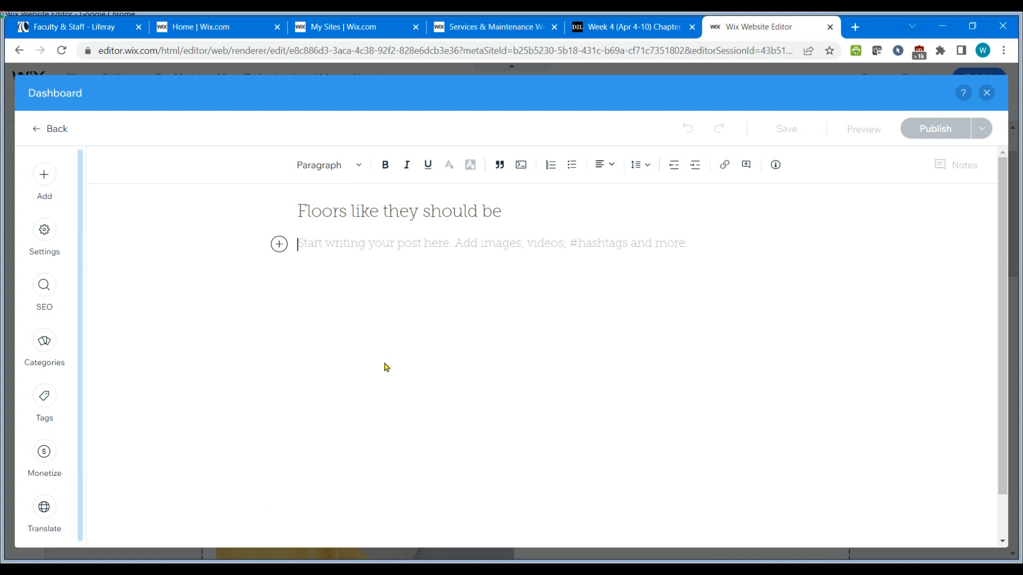
Paste the body text into the post and separate its two paragraphs with a blank line.
type("Here is where you write some cool stuff. Keep it to 500 words or less. No big words or long, drawn out sentences. Short paragraphs. Make the text appealing to the eye and easy to read (short, snappy, clean). Start with an attention getting sentence. Always use an image. The second paragraph is important, too. Never use just one paragraph. One to three is ideal. I’ll just keep talking now. Pretend what I am saying is really interesting and is making your mouth water with interest. When I’m done, you’ll want to do whatever it is I tell you. Think Jedi mind tricks, \"These are not the droids you are looking for!\"")
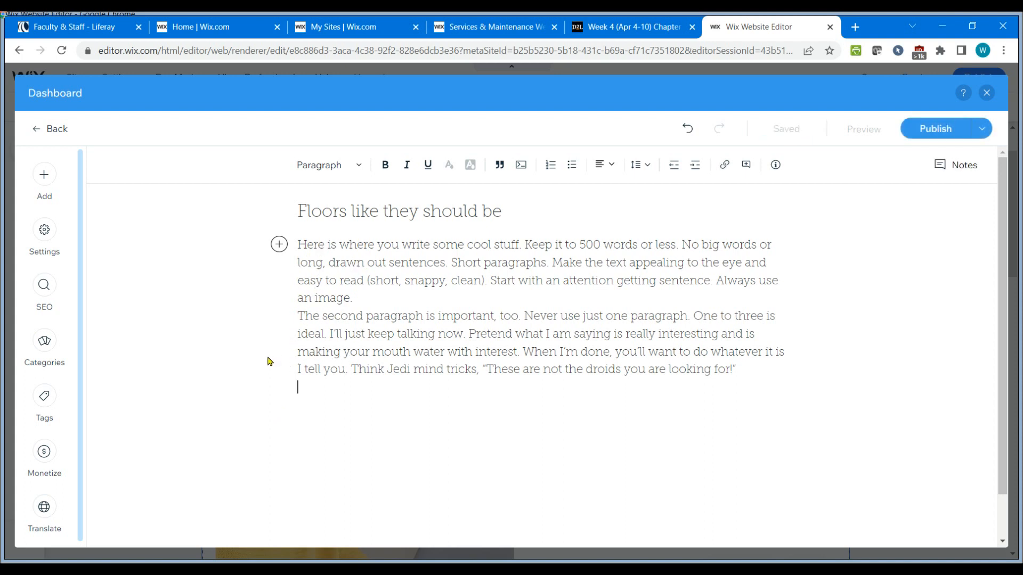
left_click(298, 314)
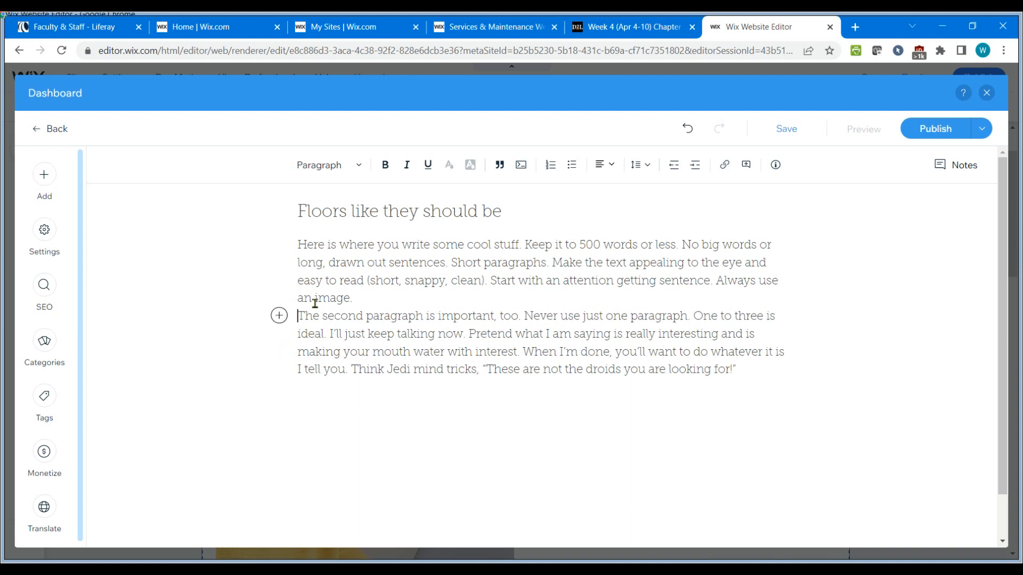
key("Return")
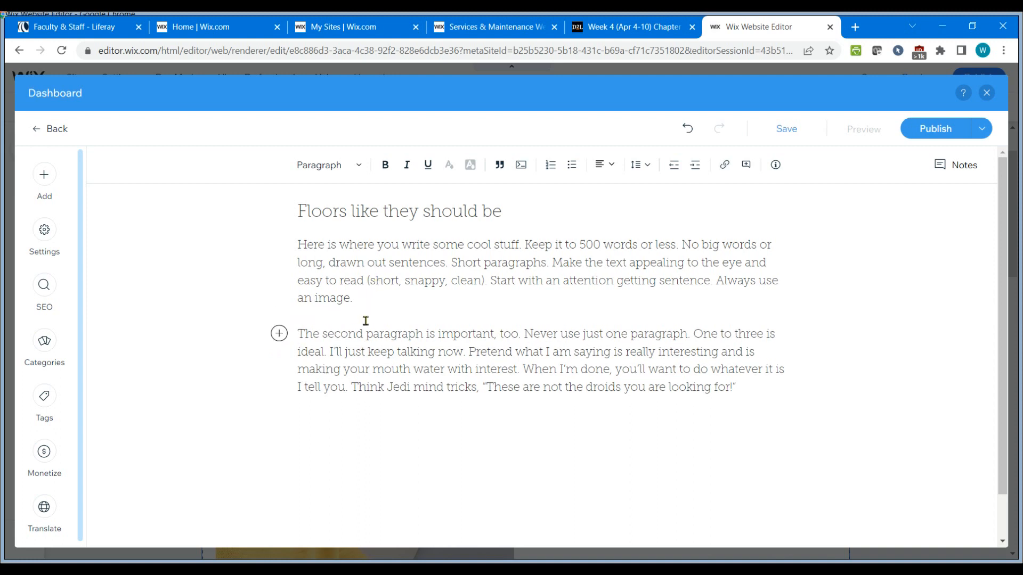
left_click(373, 301)
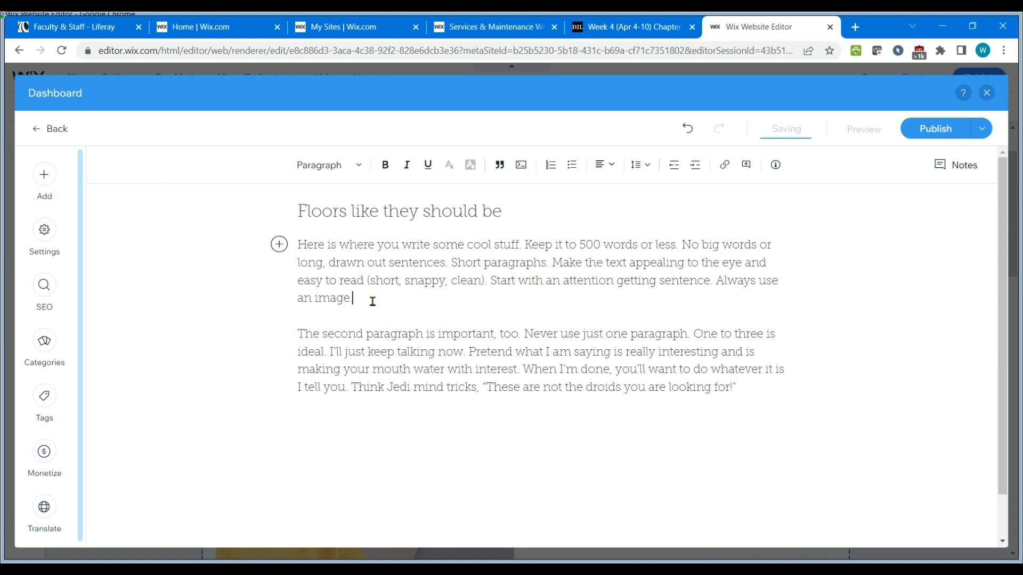
key("Delete")
key("Delete")
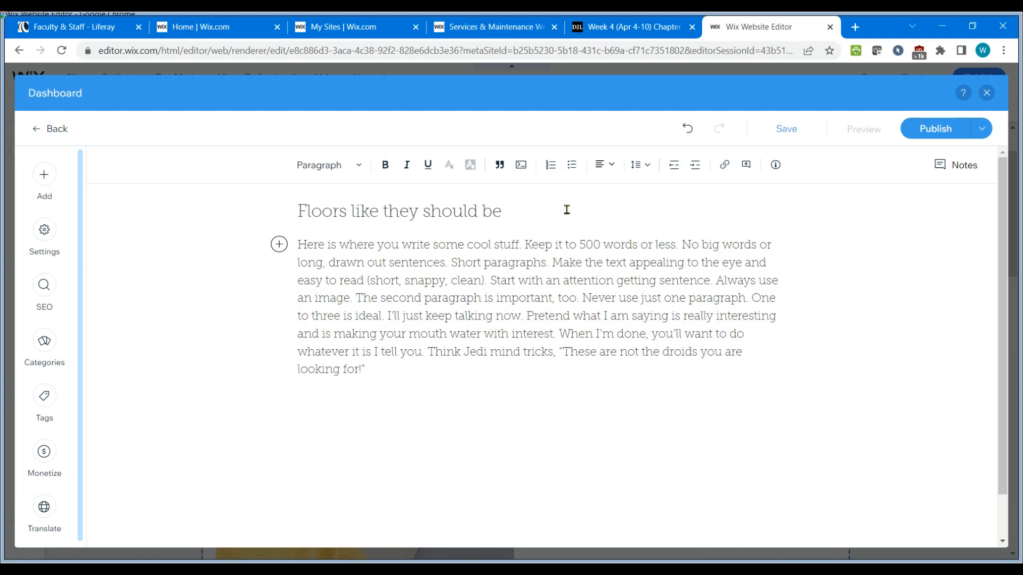
key("Return")
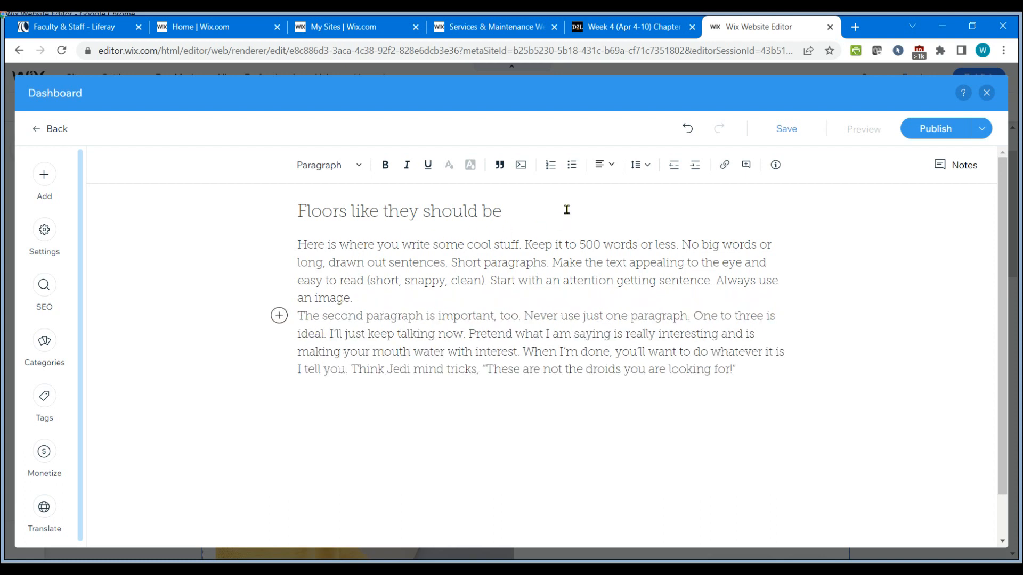
key("Return")
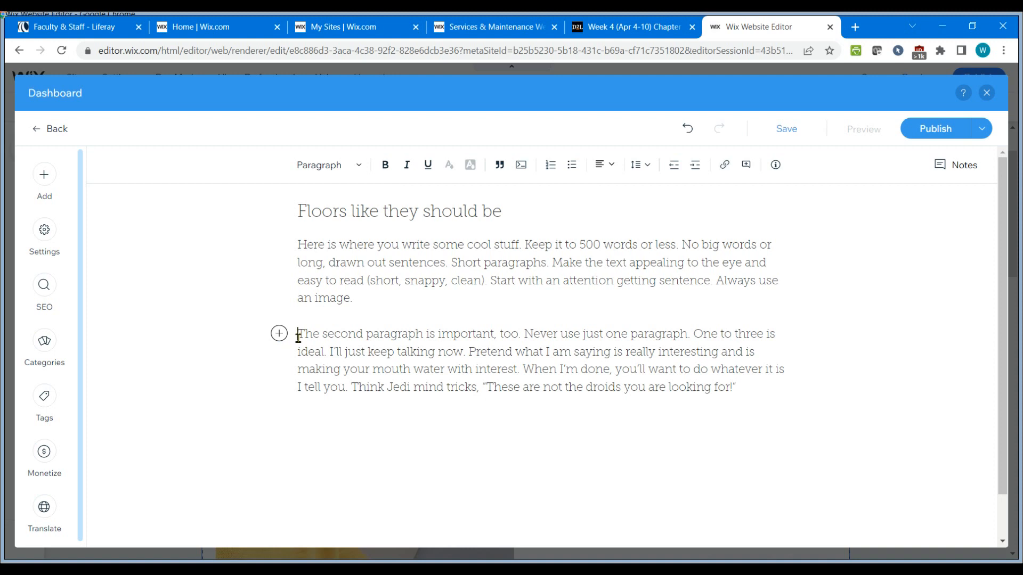
Insert an image before the second paragraph and search the media library for hardwood floors.
left_click(524, 333)
left_click(452, 264)
left_click(298, 334)
left_click(279, 335)
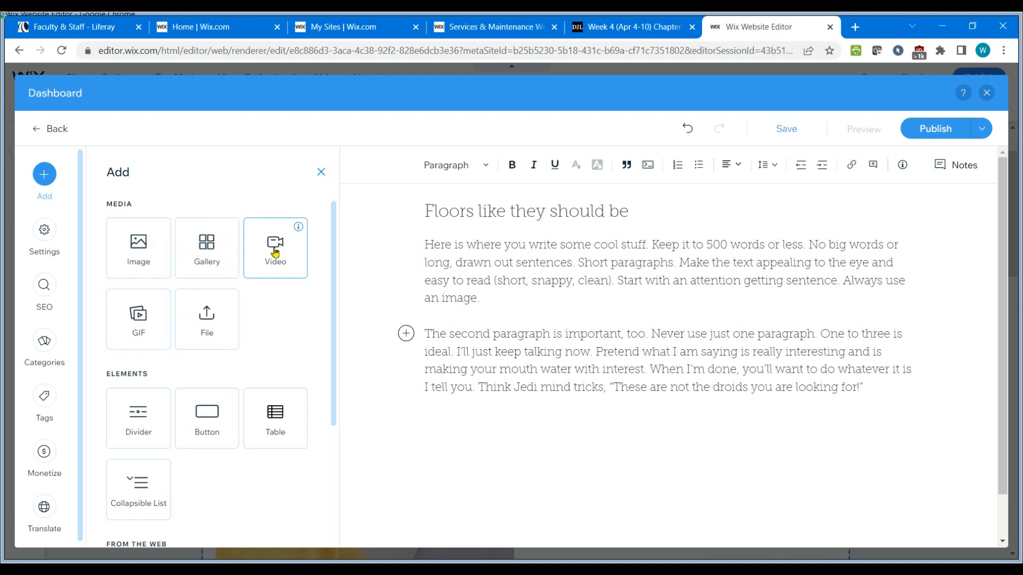
left_click(141, 256)
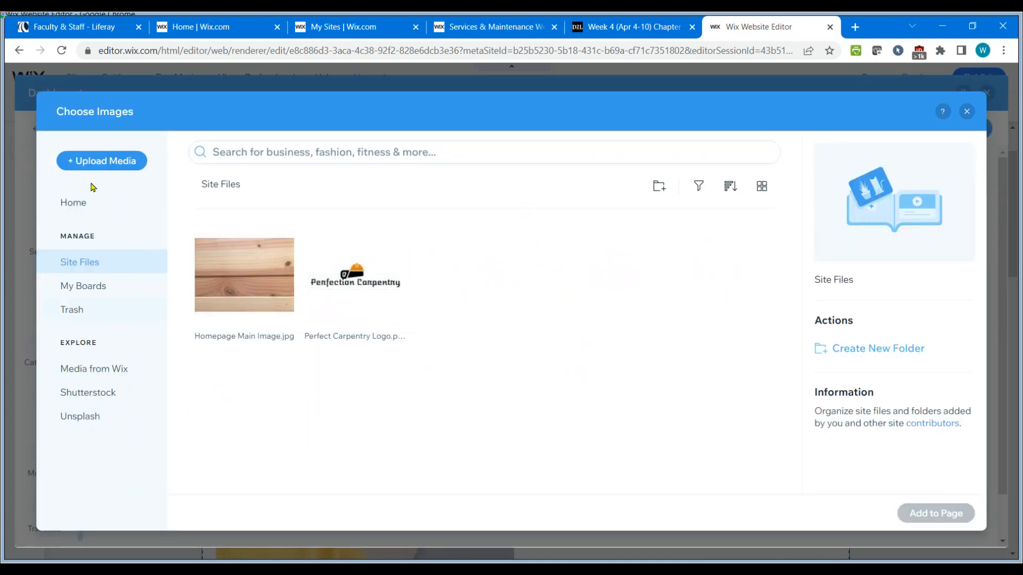
left_click(109, 164)
left_click(248, 152)
type("ha")
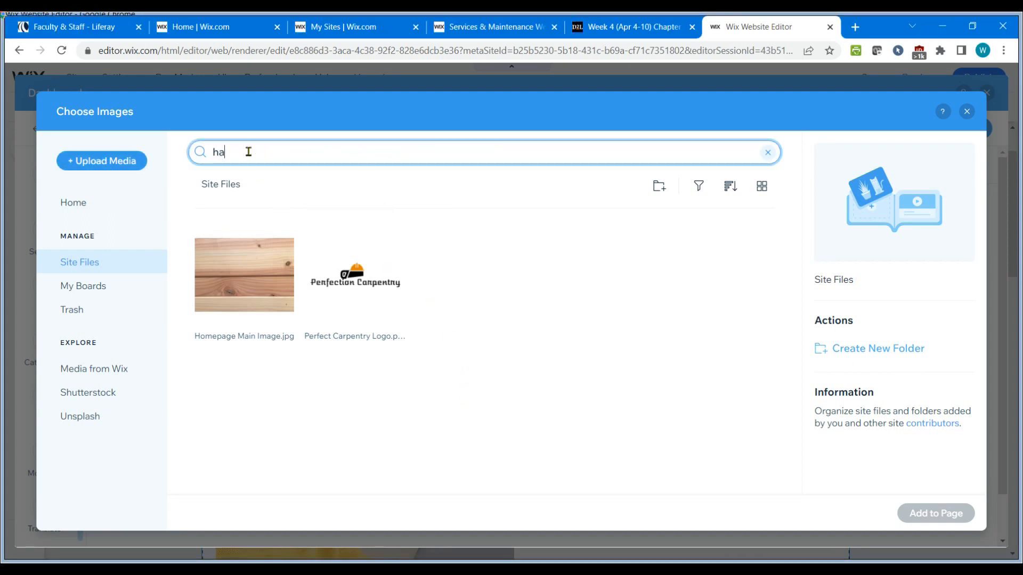
type("rdwood floors")
key("Return")
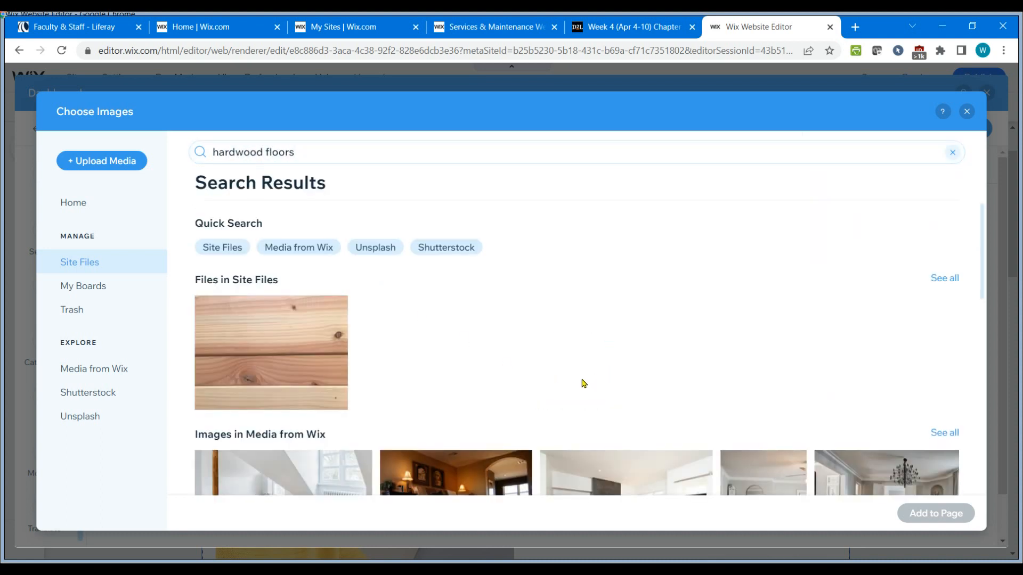
Browse the Media from Wix hardwood floor results and add the wood-floored game room image to the post.
scroll(582, 384, "down", 3)
scroll(582, 383, "down", 1)
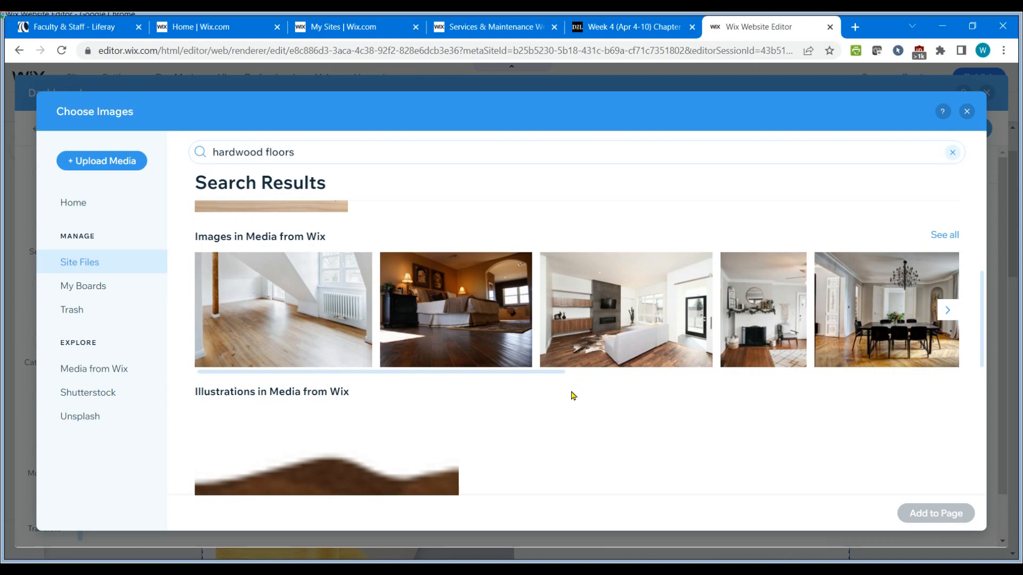
scroll(573, 396, "down", 7)
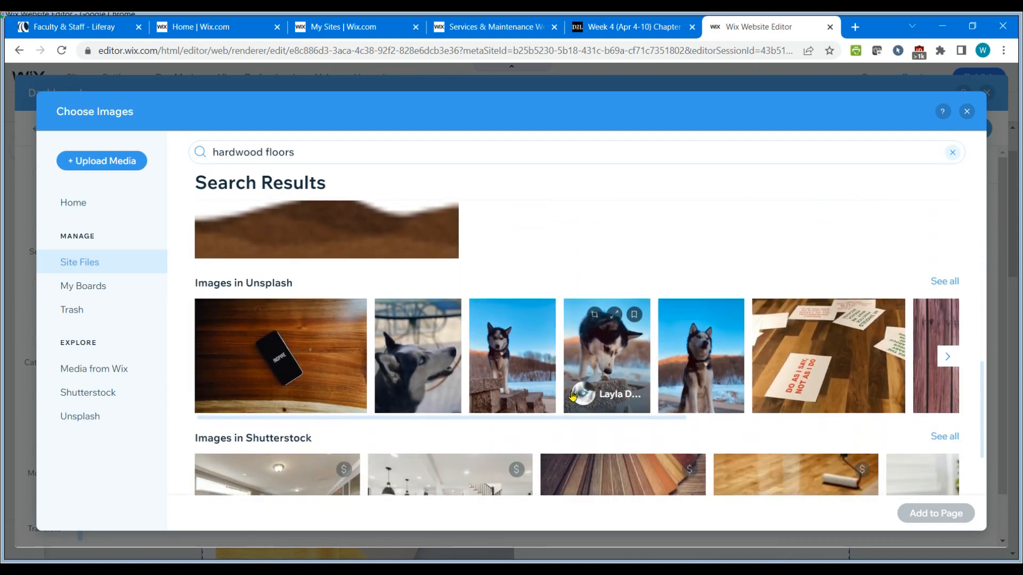
scroll(572, 396, "up", 4)
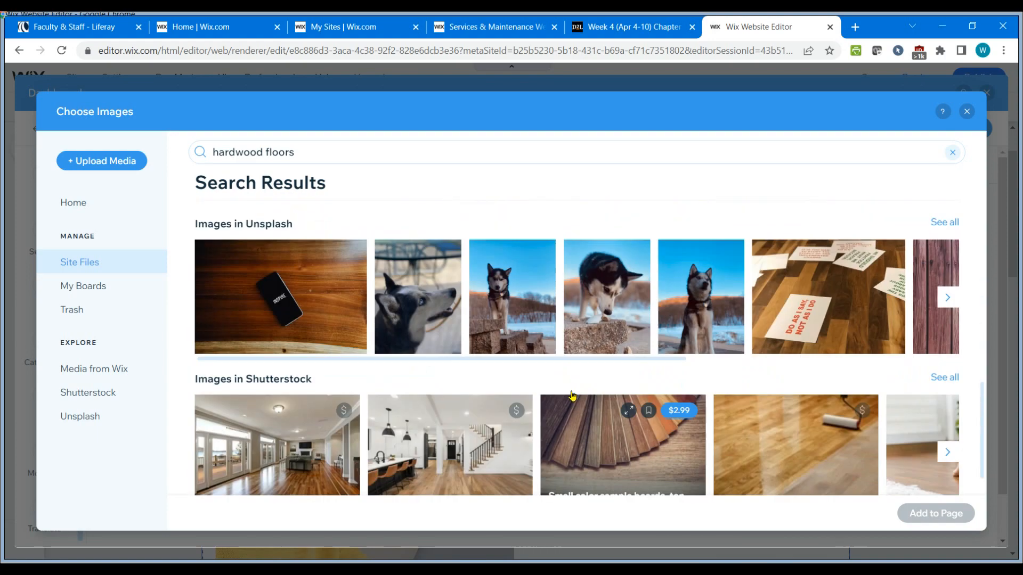
scroll(572, 396, "up", 5)
scroll(572, 395, "down", 2)
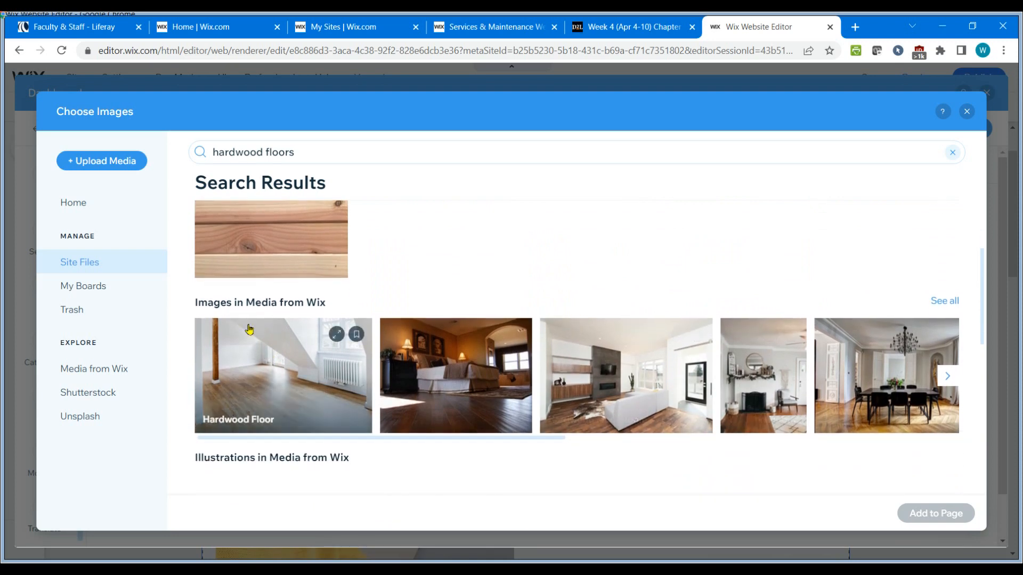
scroll(447, 391, "down", 2)
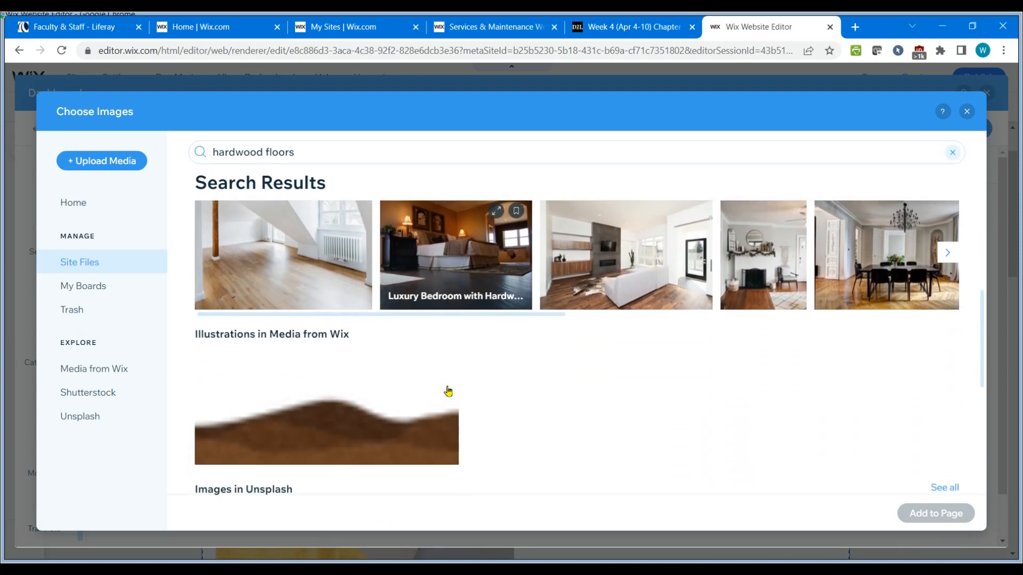
scroll(447, 391, "up", 2)
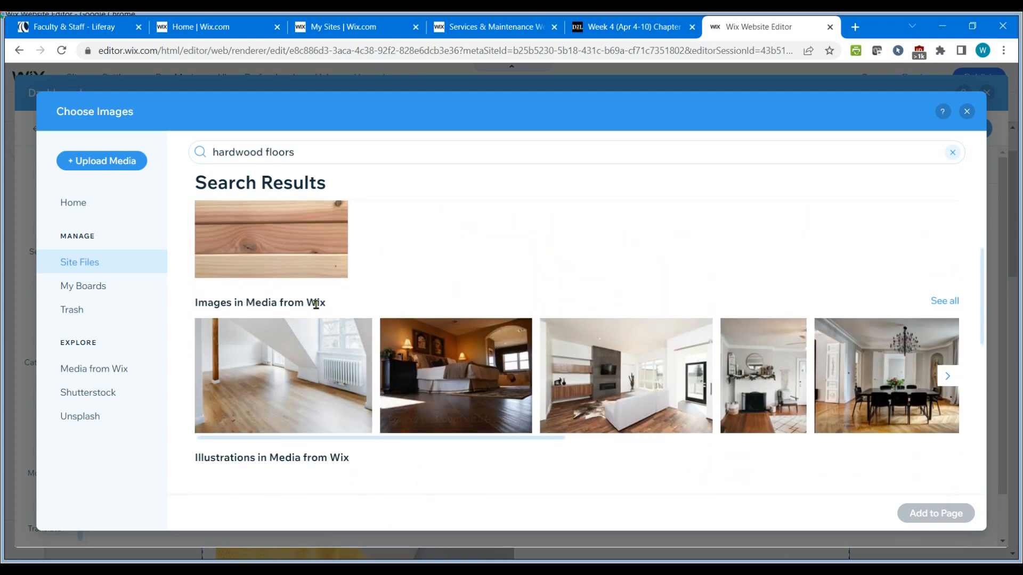
scroll(582, 355, "down", 5)
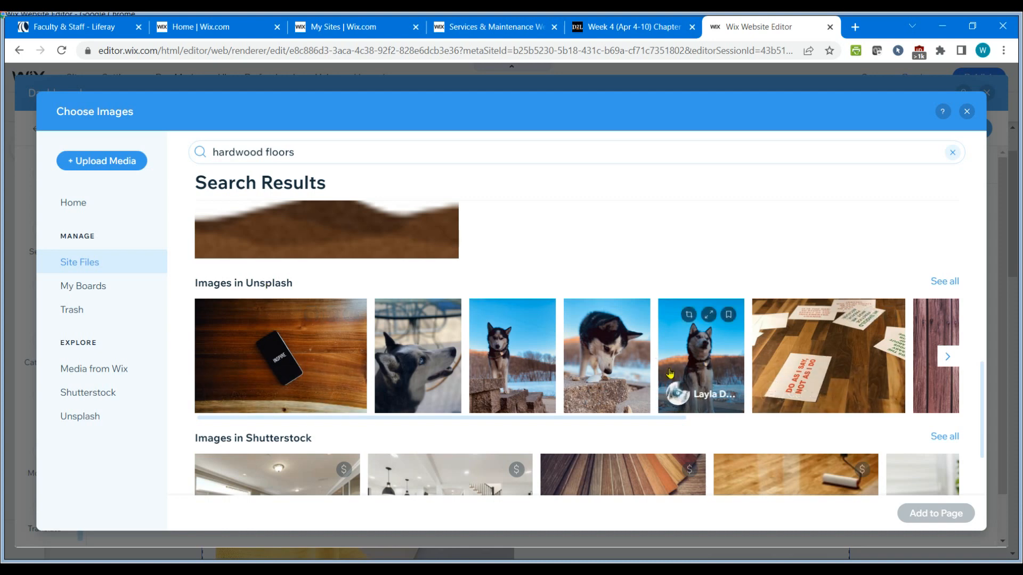
scroll(509, 435, "down", 1)
scroll(479, 431, "down", 1)
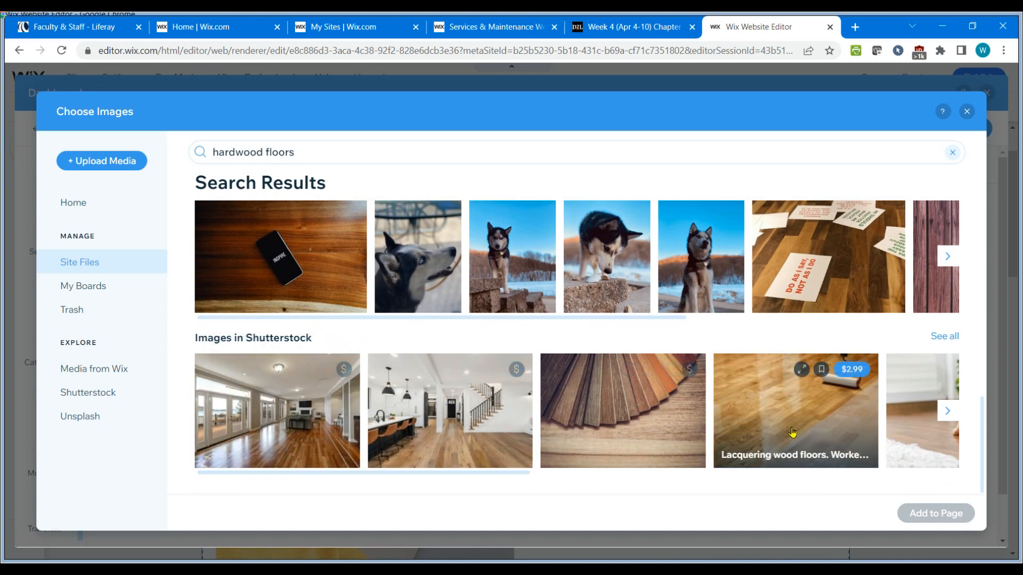
scroll(719, 426, "up", 2)
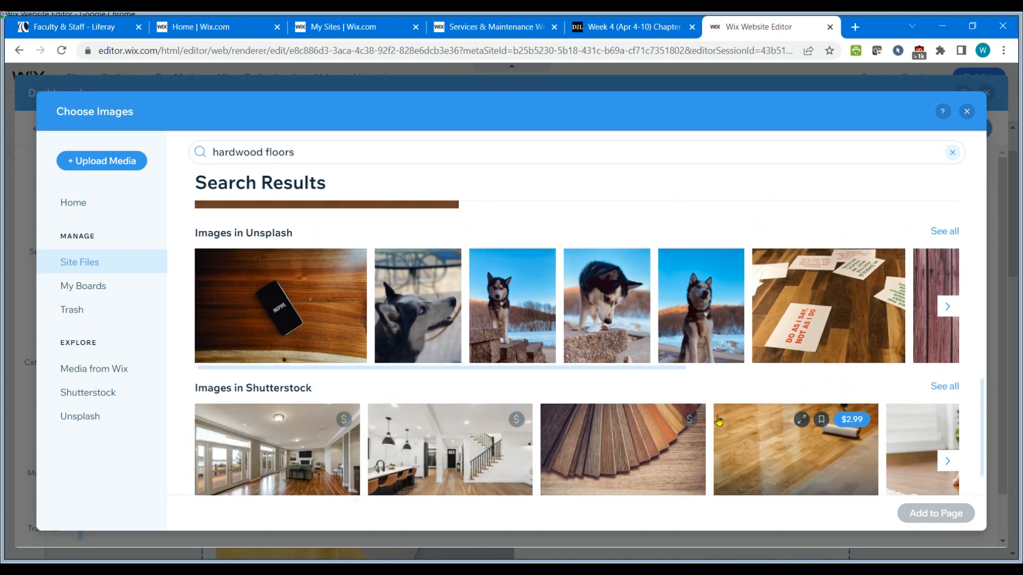
scroll(714, 416, "up", 2)
scroll(674, 301, "up", 4)
scroll(674, 305, "up", 2)
scroll(651, 338, "down", 1)
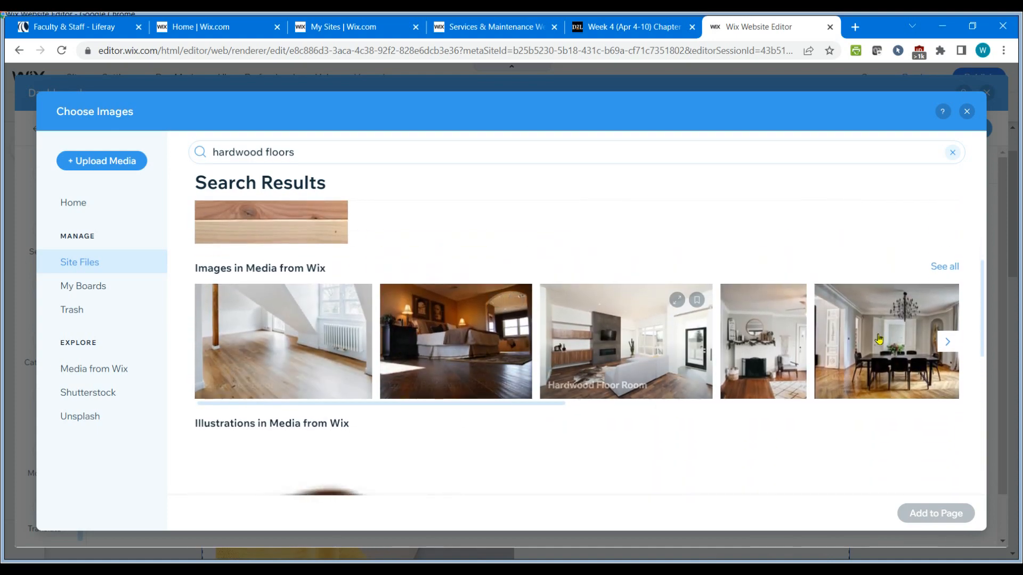
left_click(942, 267)
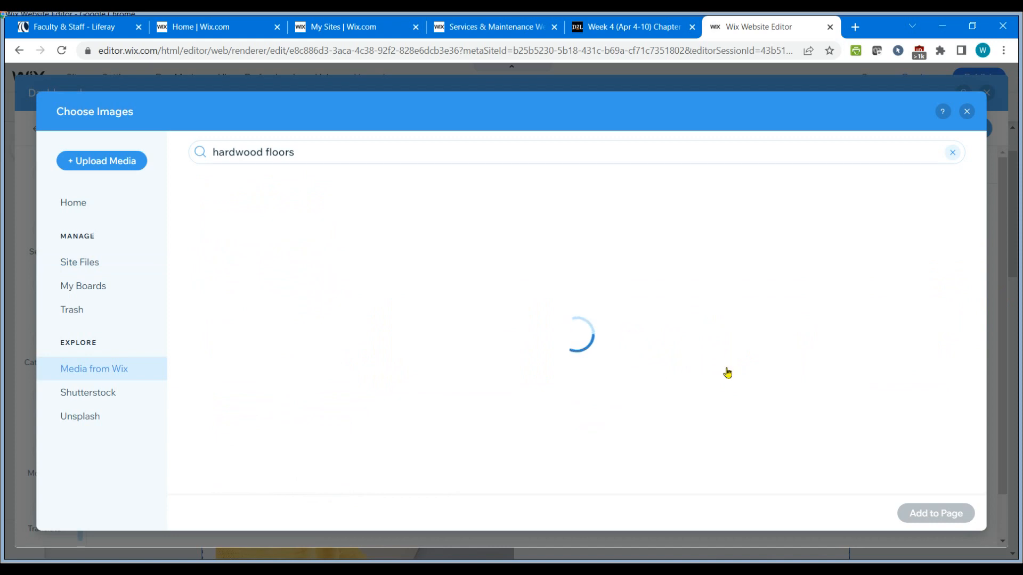
scroll(728, 373, "down", 6)
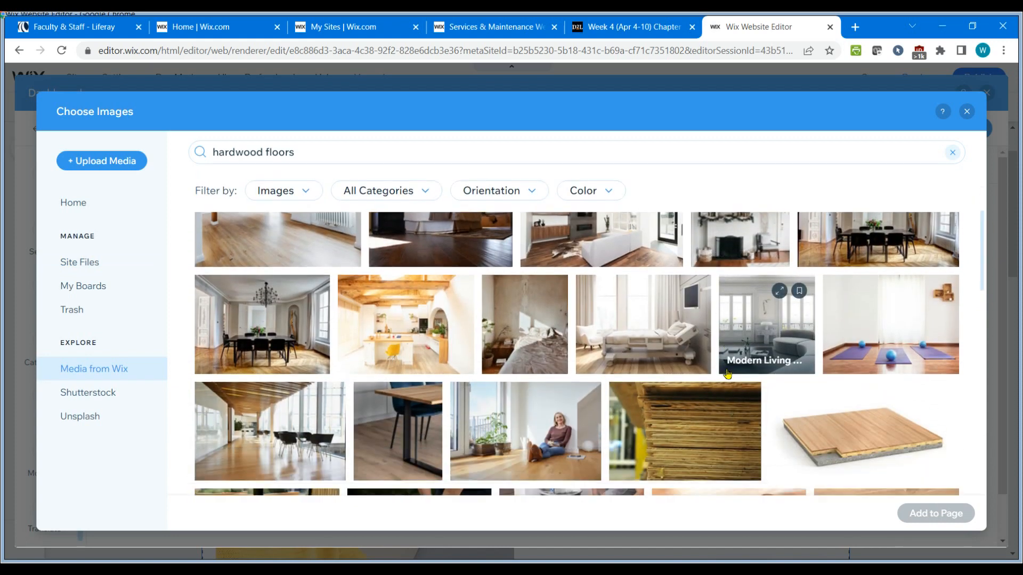
scroll(726, 374, "down", 4)
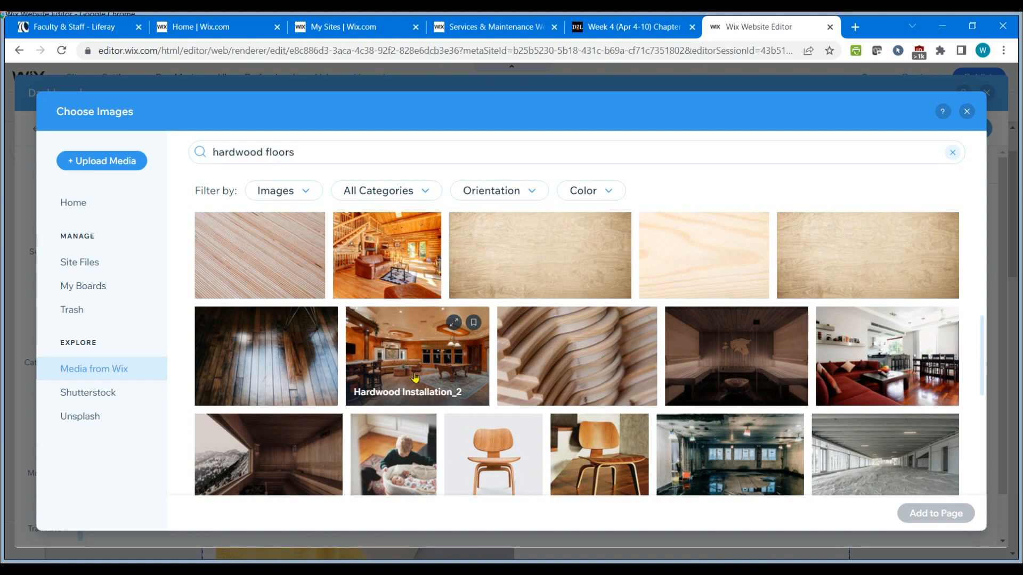
left_click(415, 377)
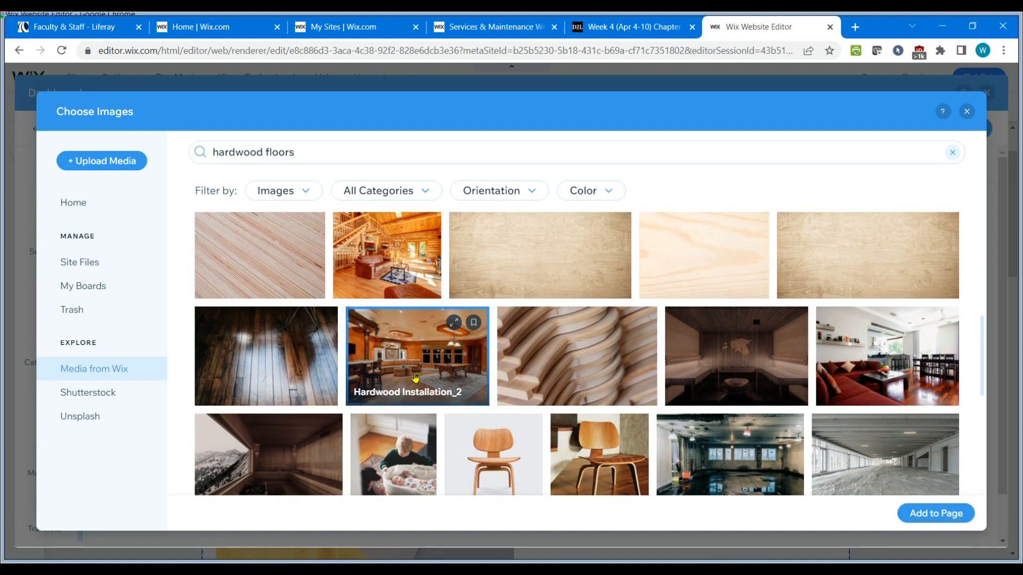
left_click(931, 513)
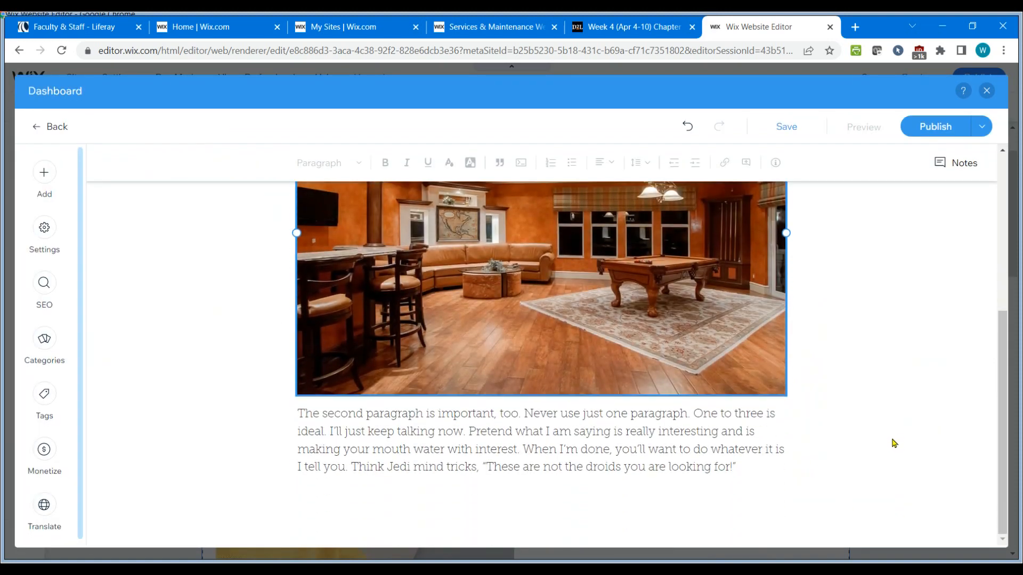
Delete the empty line above the inserted image.
scroll(865, 454, "up", 3)
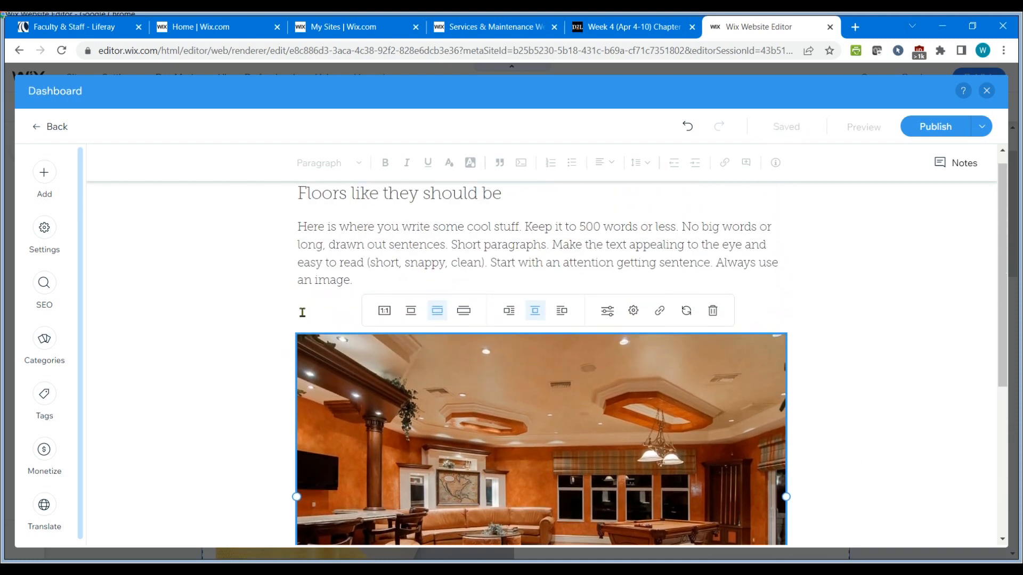
left_click(302, 313)
scroll(881, 415, "down", 1)
scroll(879, 359, "up", 1)
scroll(874, 368, "down", 3)
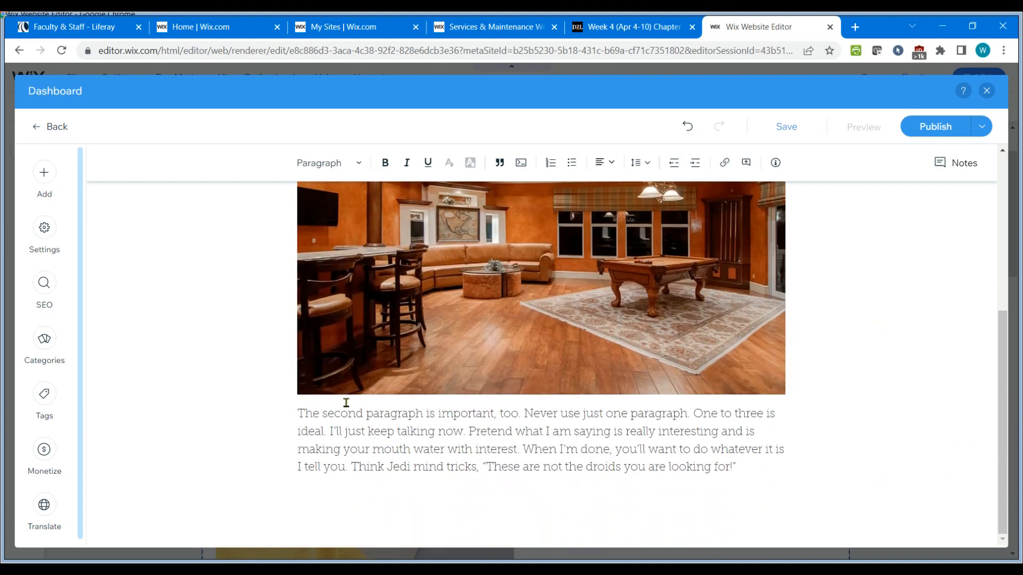
scroll(624, 415, "up", 4)
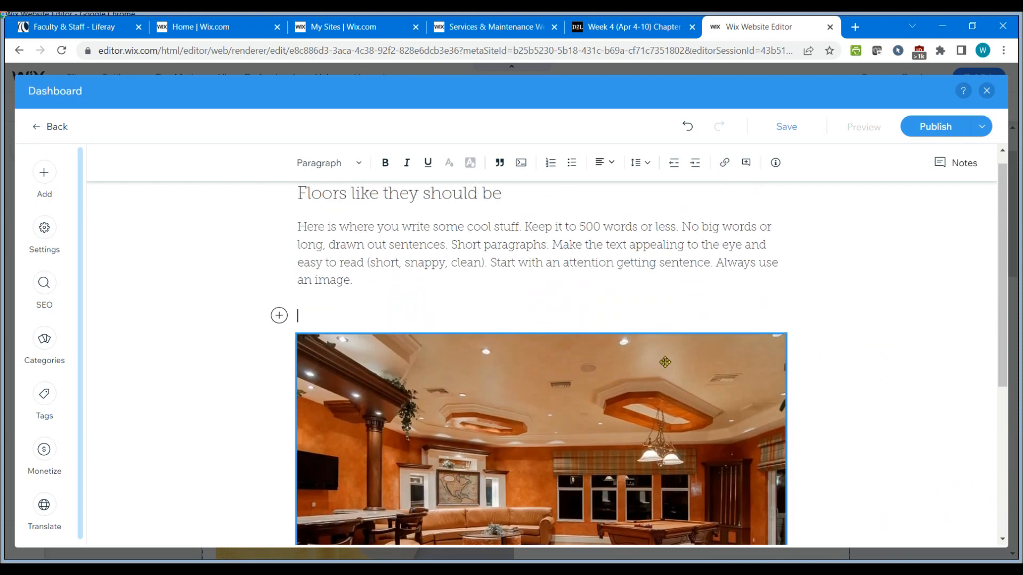
key("Delete")
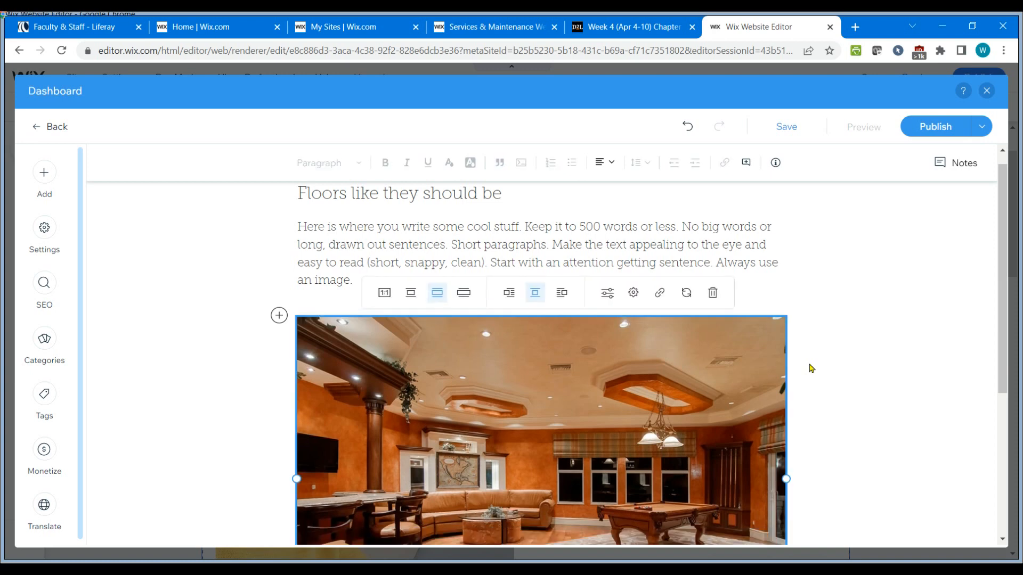
Add a blank line between the image and the second paragraph.
scroll(810, 371, "down", 3)
left_click(299, 462)
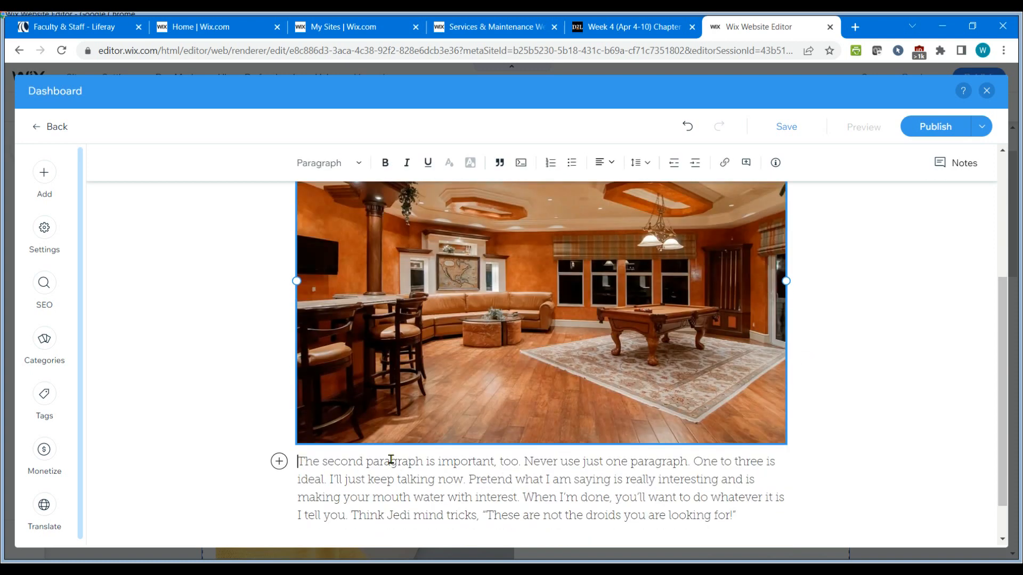
key("Return")
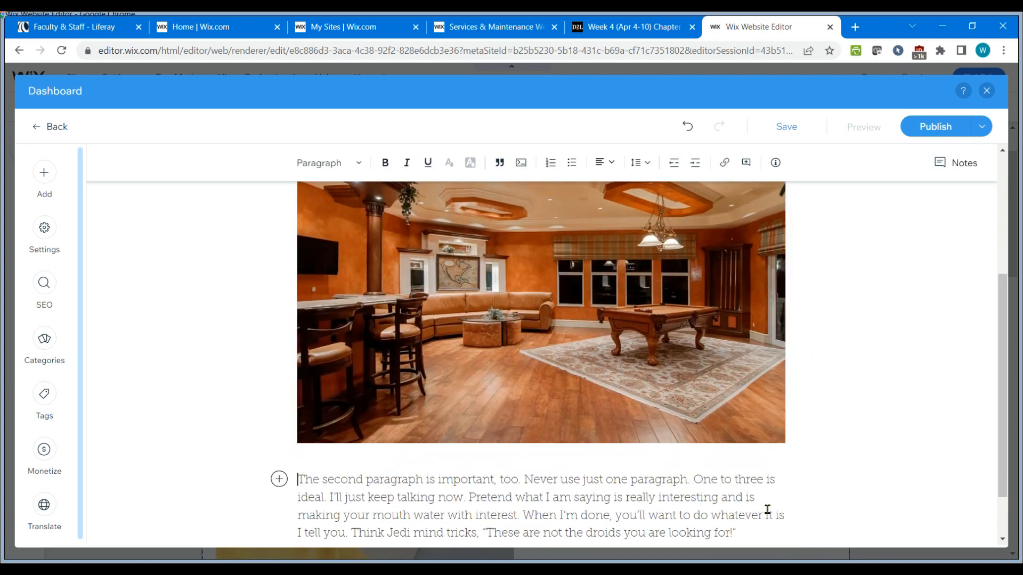
Select the image and align it left so the second paragraph wraps beside it.
scroll(767, 509, "down", 1)
scroll(766, 509, "up", 4)
scroll(767, 510, "down", 1)
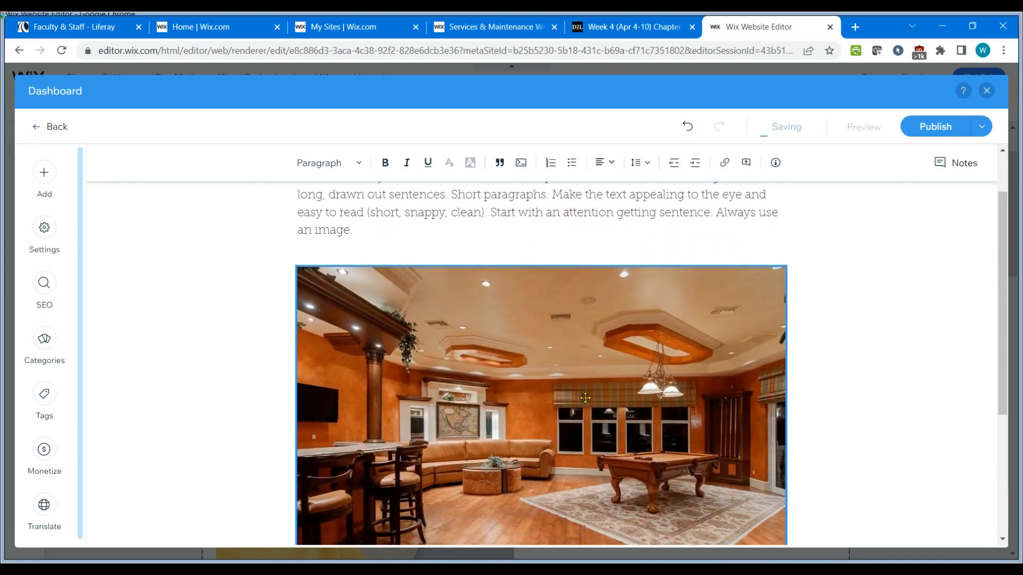
left_click(589, 402)
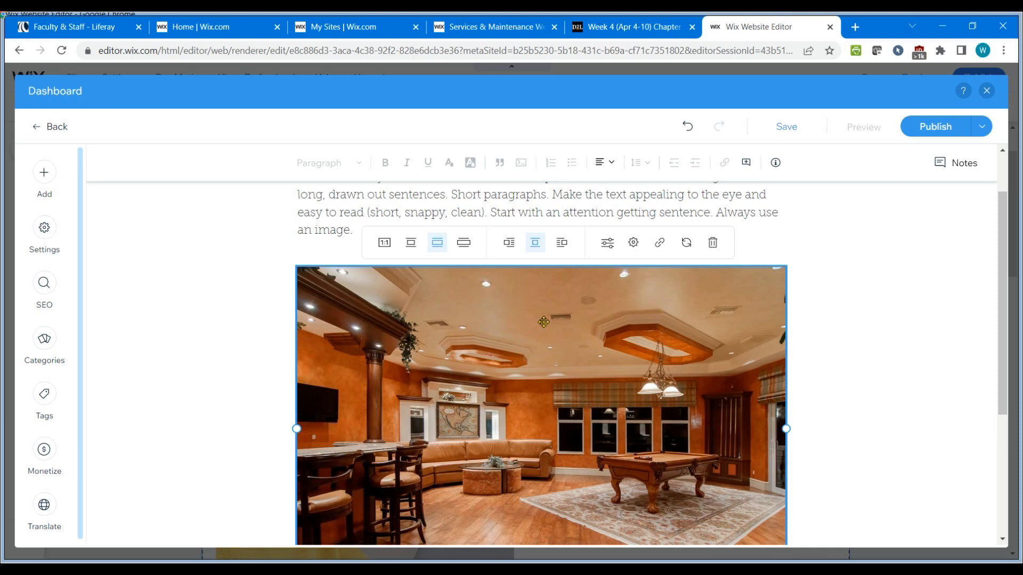
left_click(562, 245)
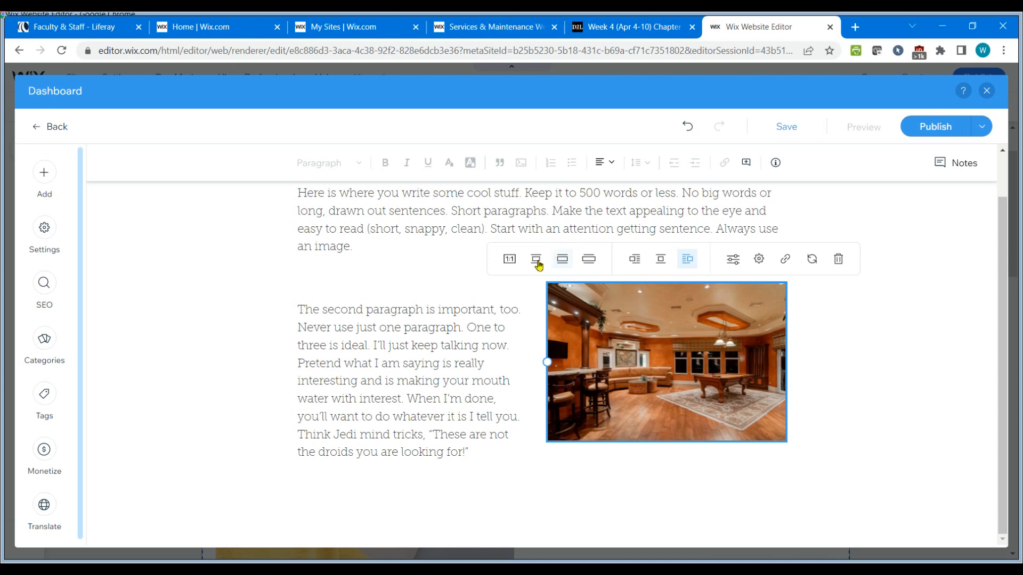
left_click(634, 260)
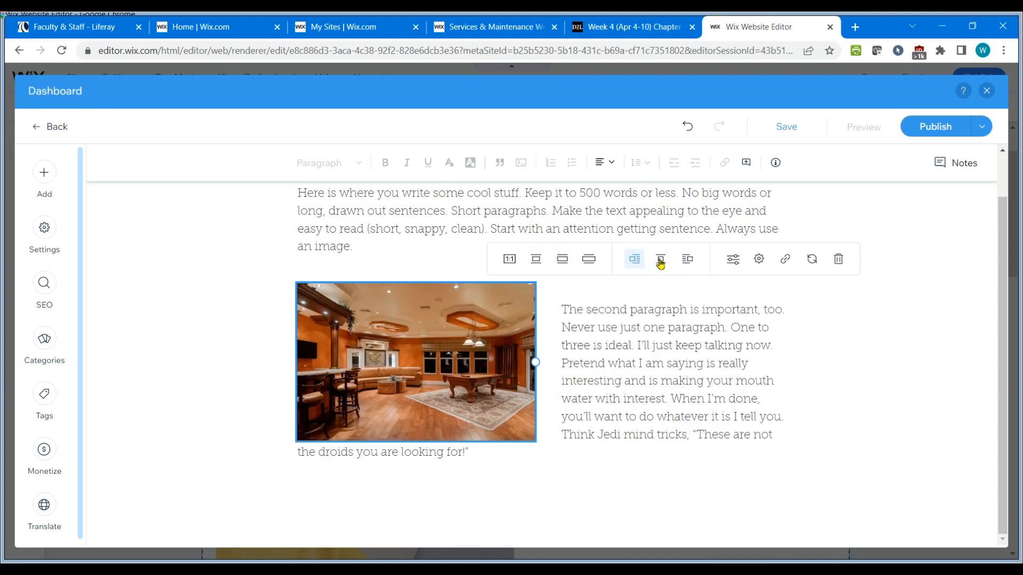
Center the post image and set its size to best fit across the text column.
left_click(660, 261)
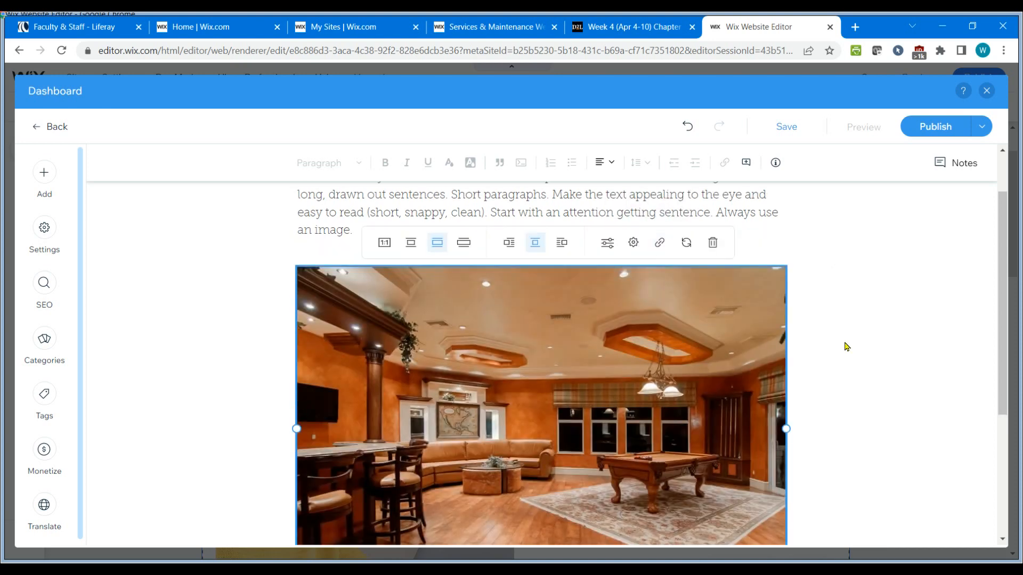
left_click(410, 247)
left_click(460, 244)
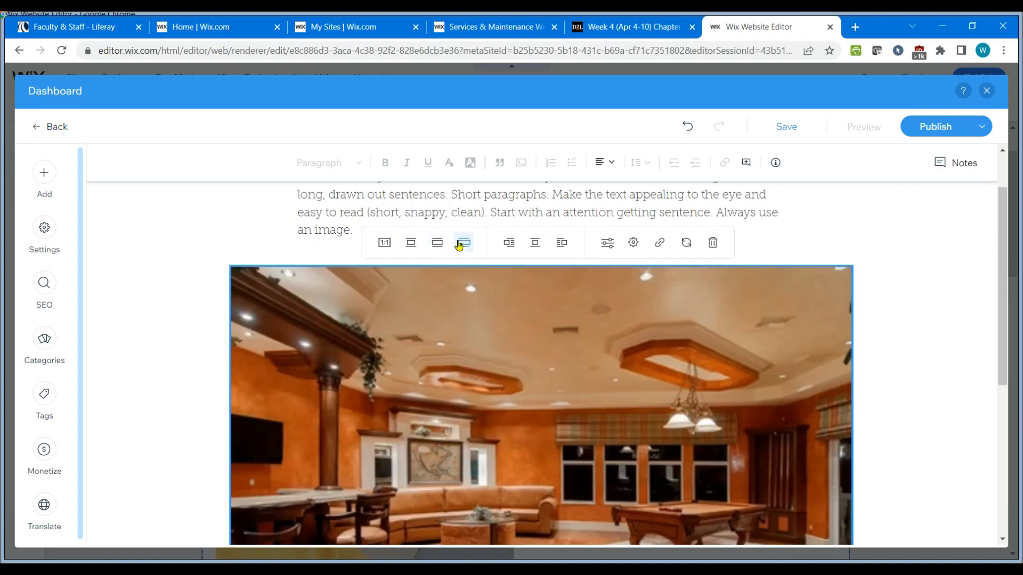
left_click(438, 244)
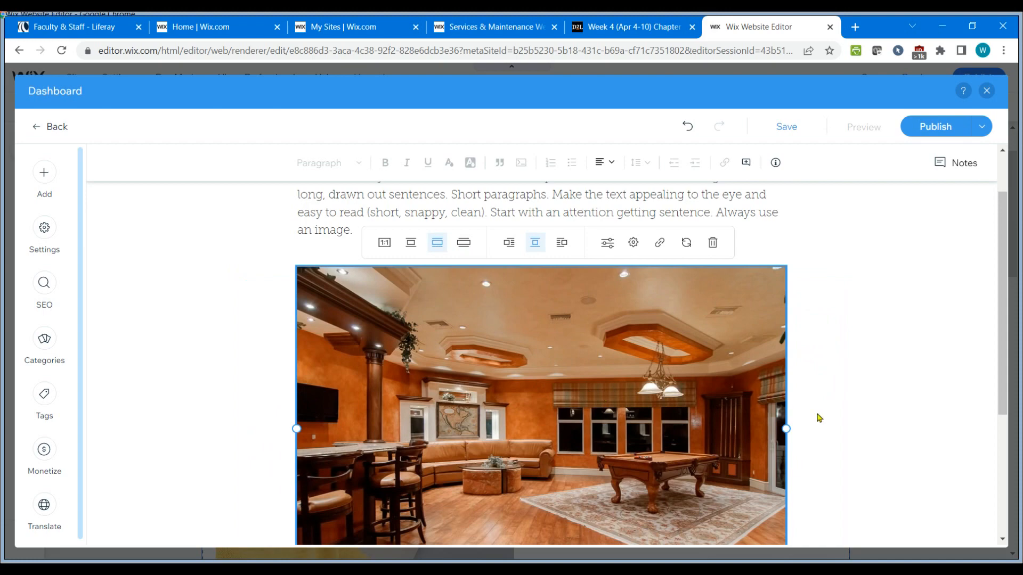
scroll(846, 417, "down", 3)
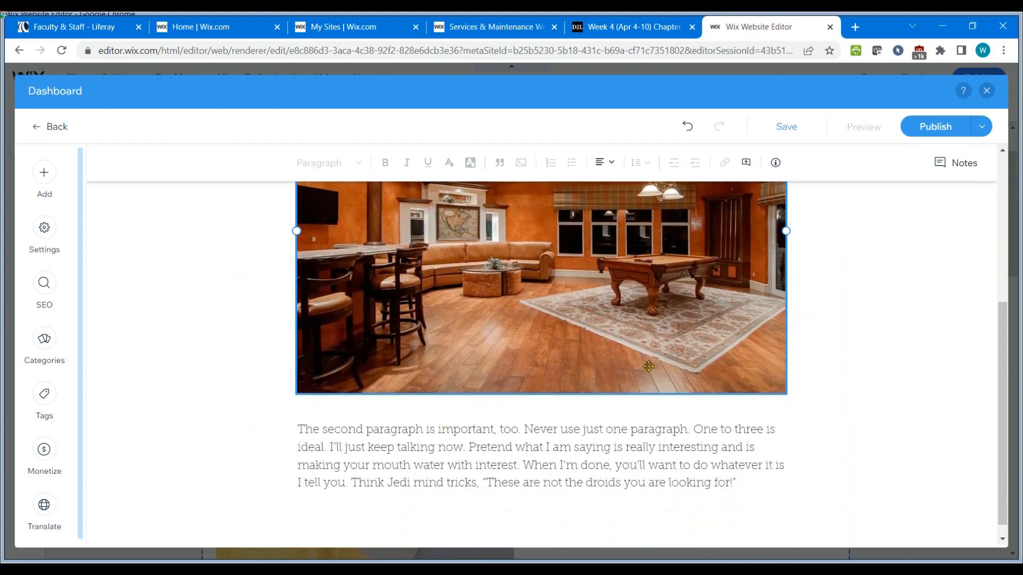
scroll(879, 479, "up", 3)
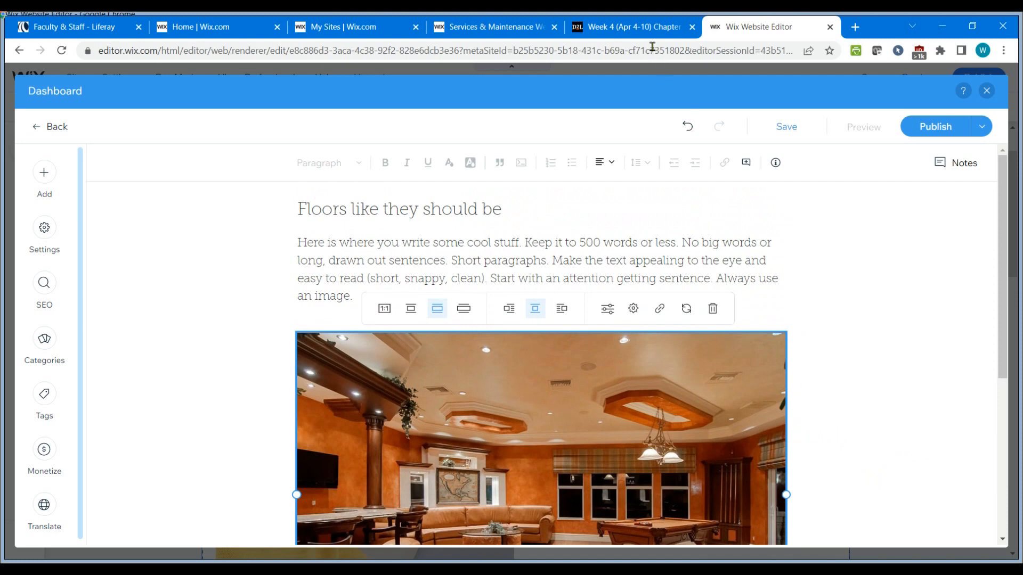
Review the assignment's blog post requirements in the course tab.
left_click(634, 28)
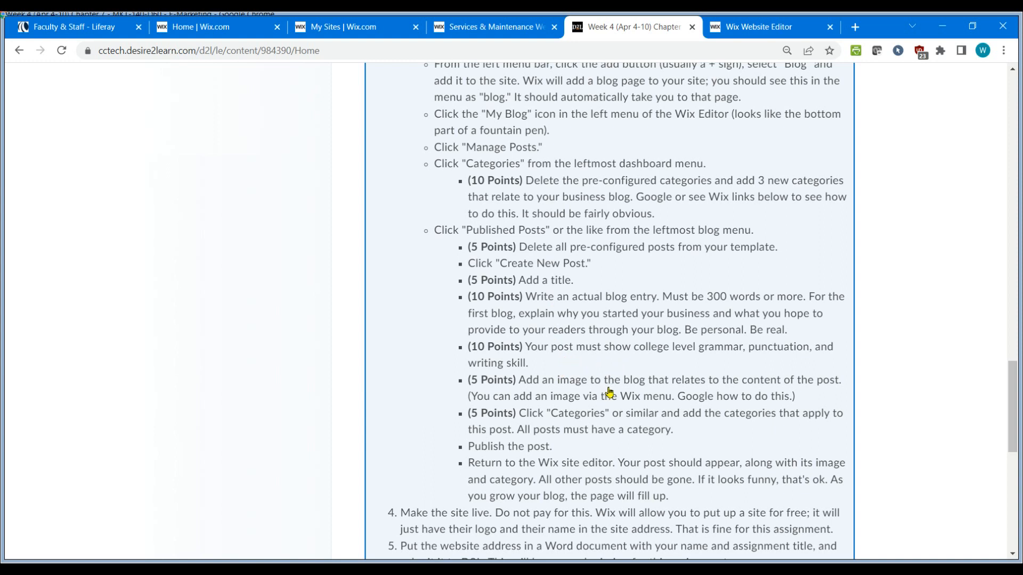
scroll(671, 394, "down", 1)
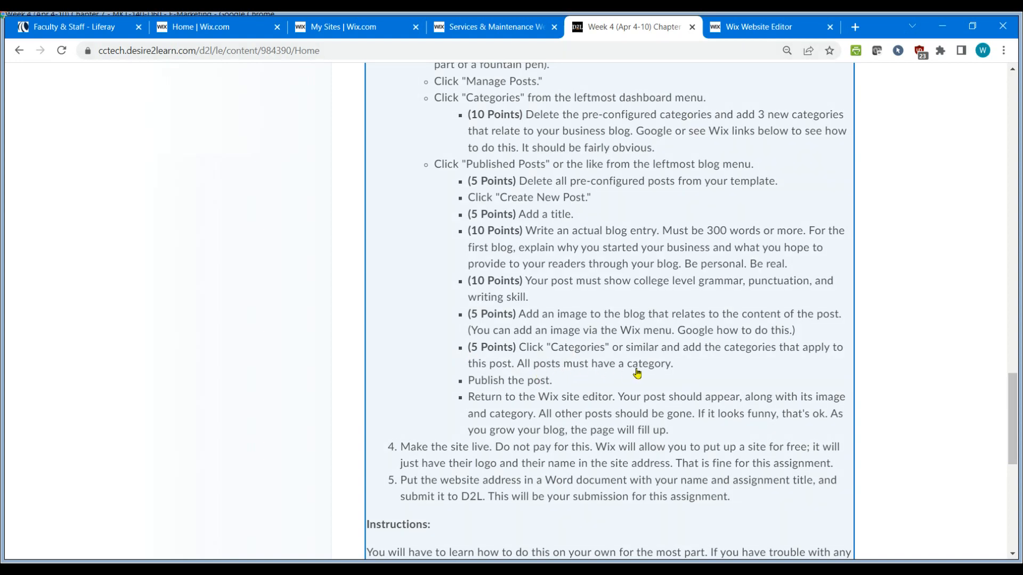
left_click(758, 29)
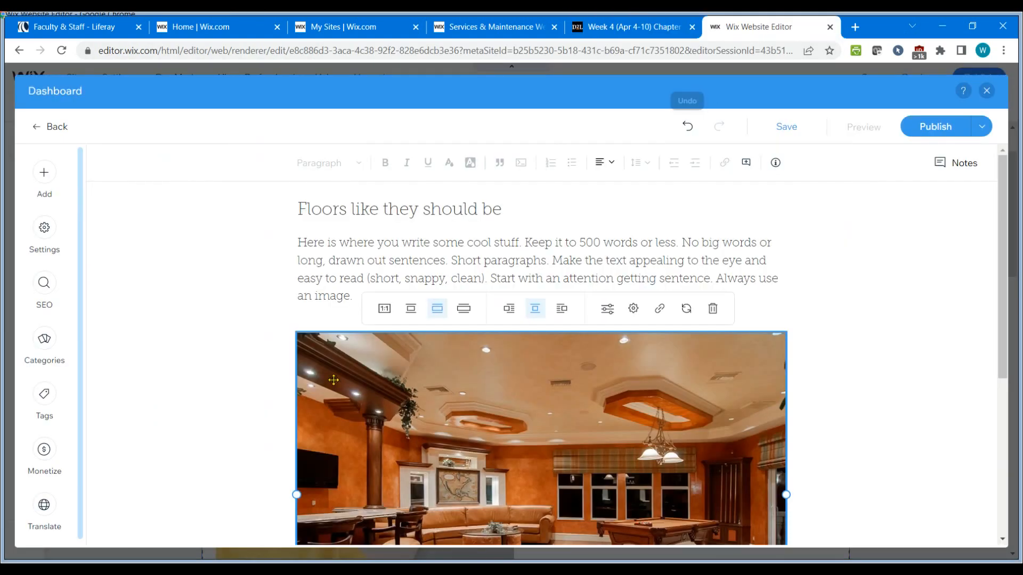
Assign the Inspirational Projects category to the post.
left_click(42, 341)
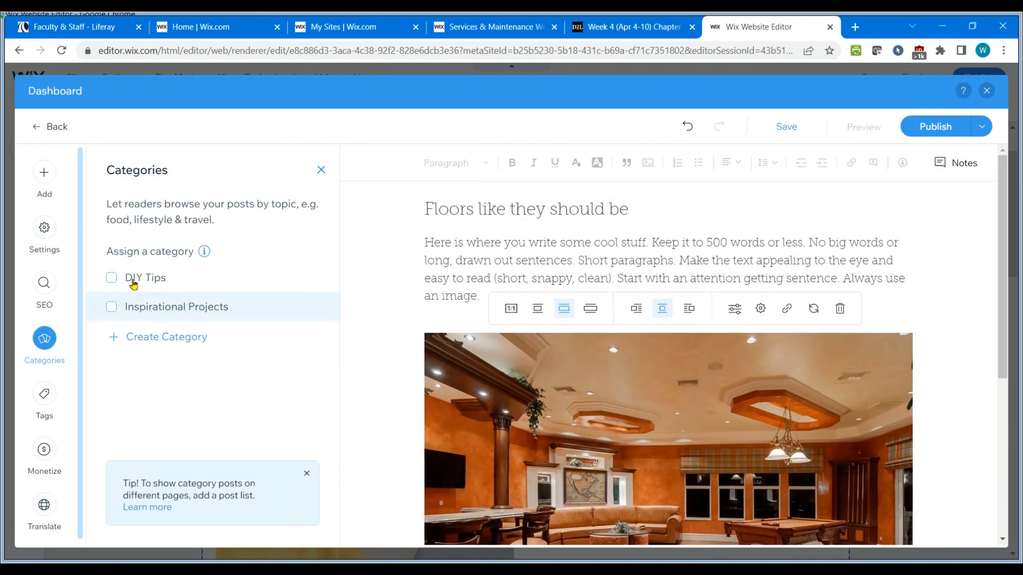
left_click(110, 308)
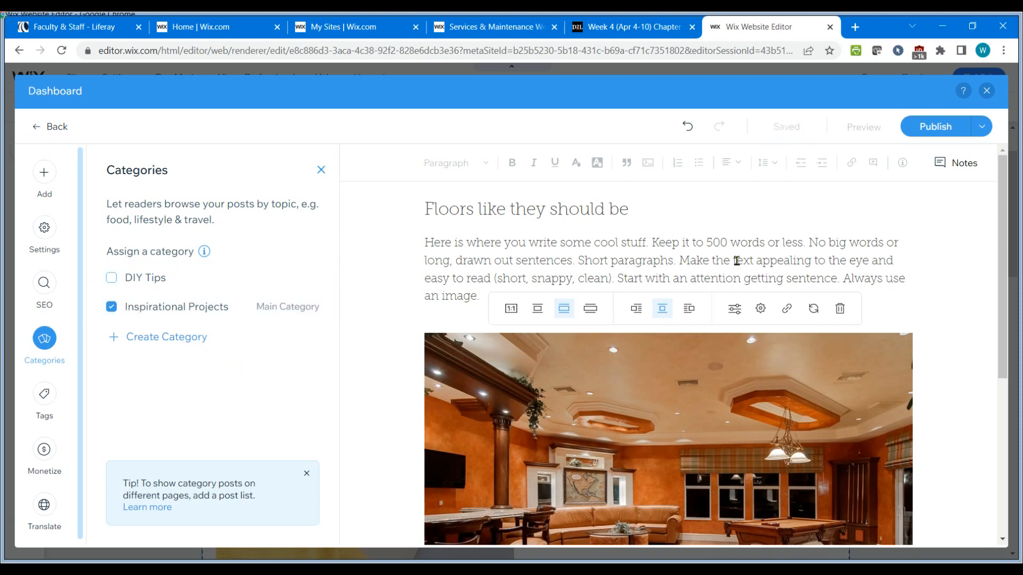
left_click(637, 29)
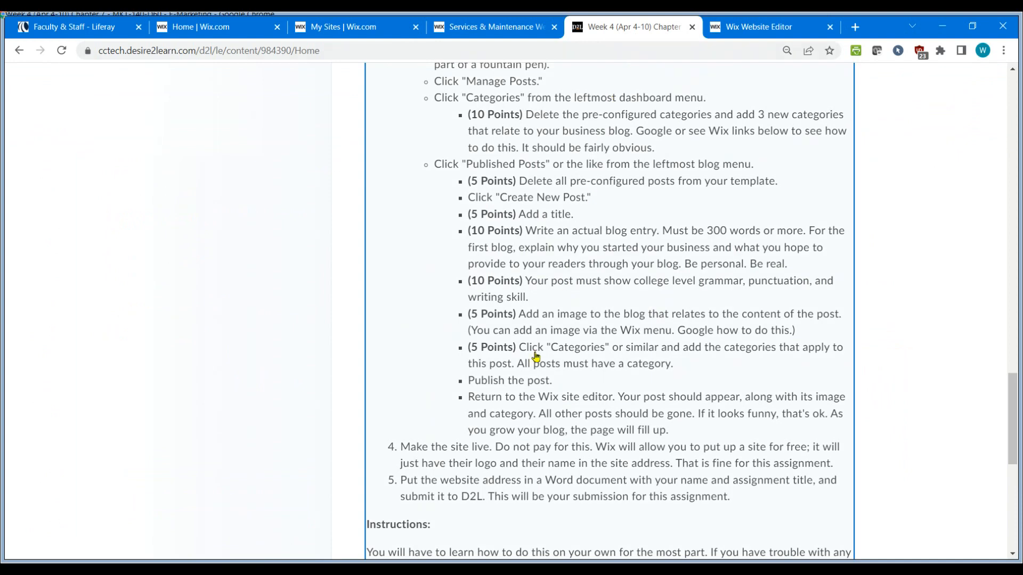
left_click(757, 31)
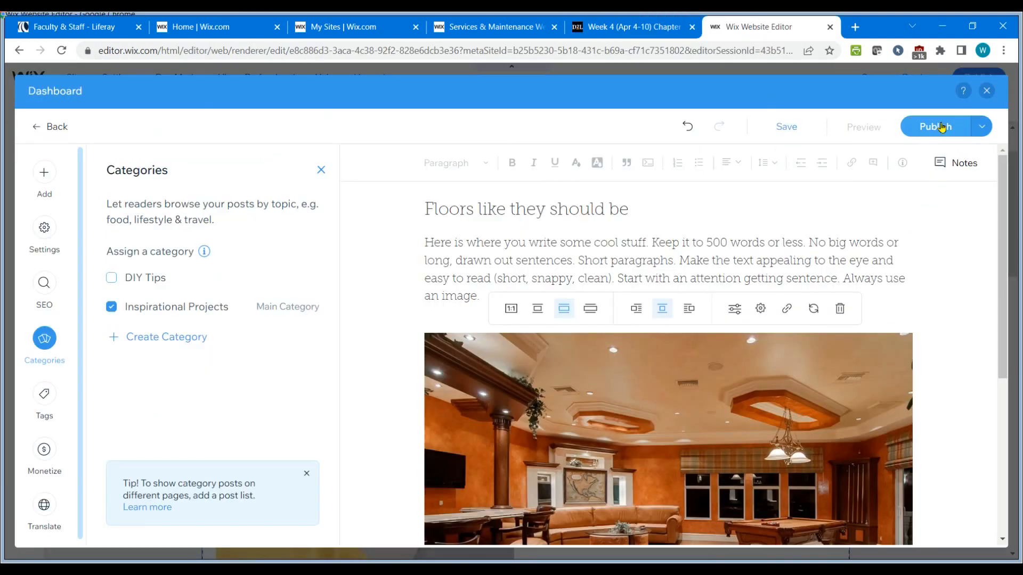
left_click(982, 128)
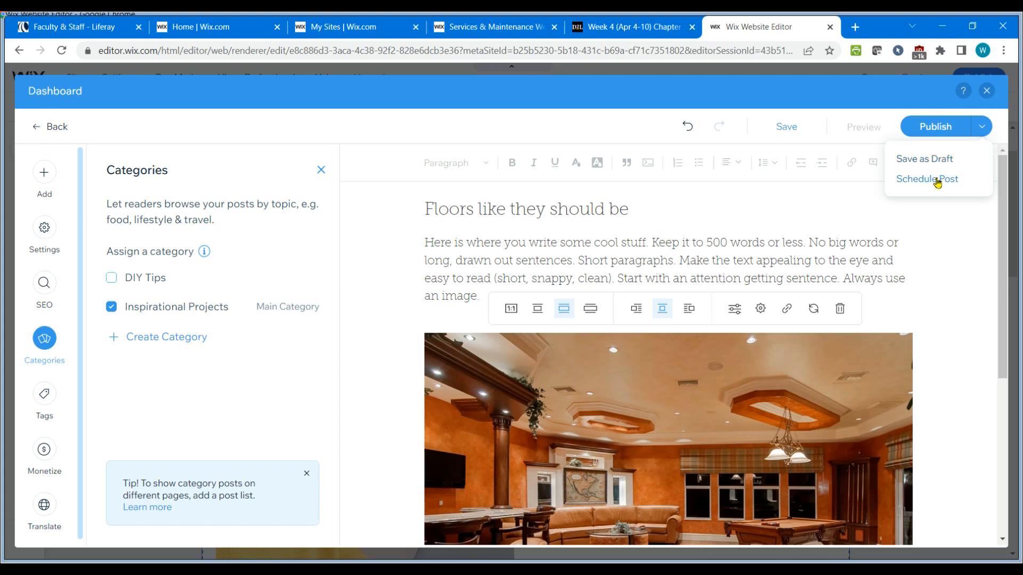
left_click(939, 181)
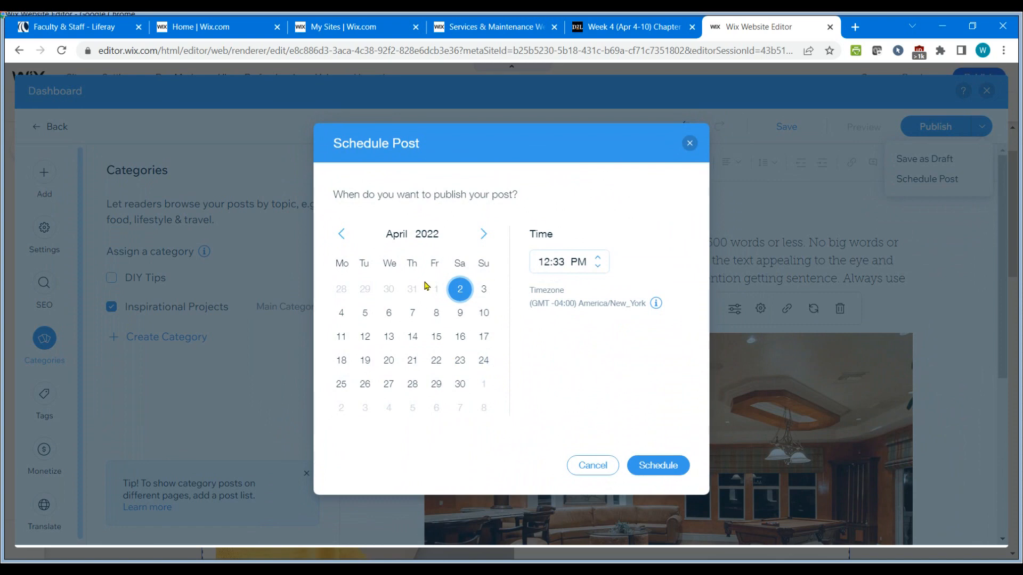
left_click(593, 466)
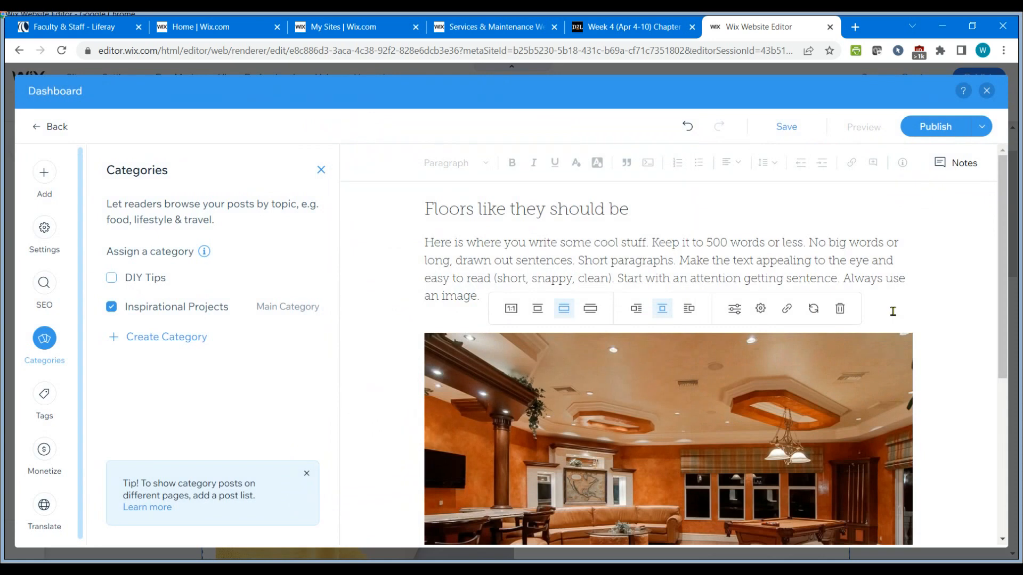
Publish the blog post and close the post-published dialog.
left_click(933, 129)
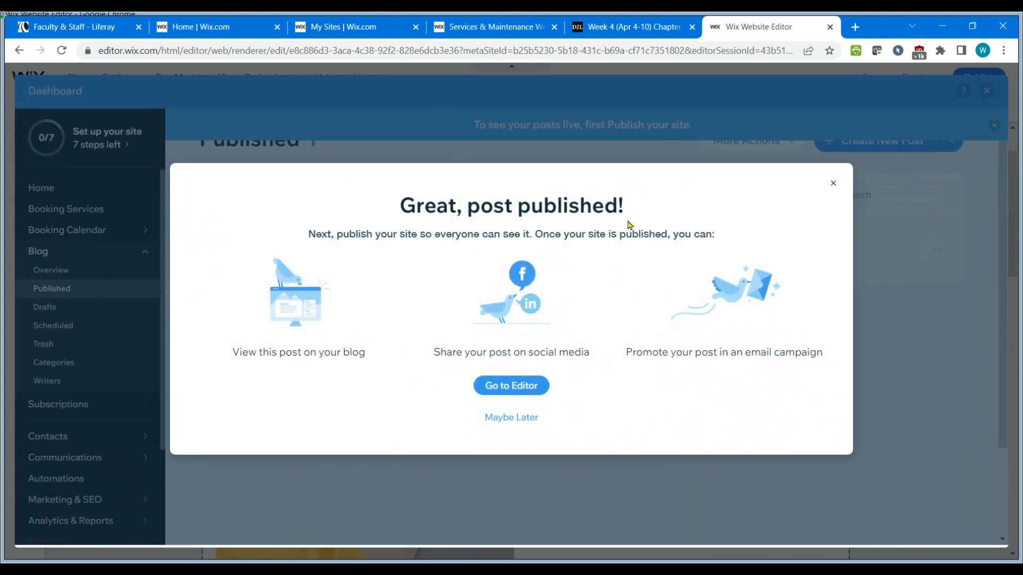
left_click(835, 184)
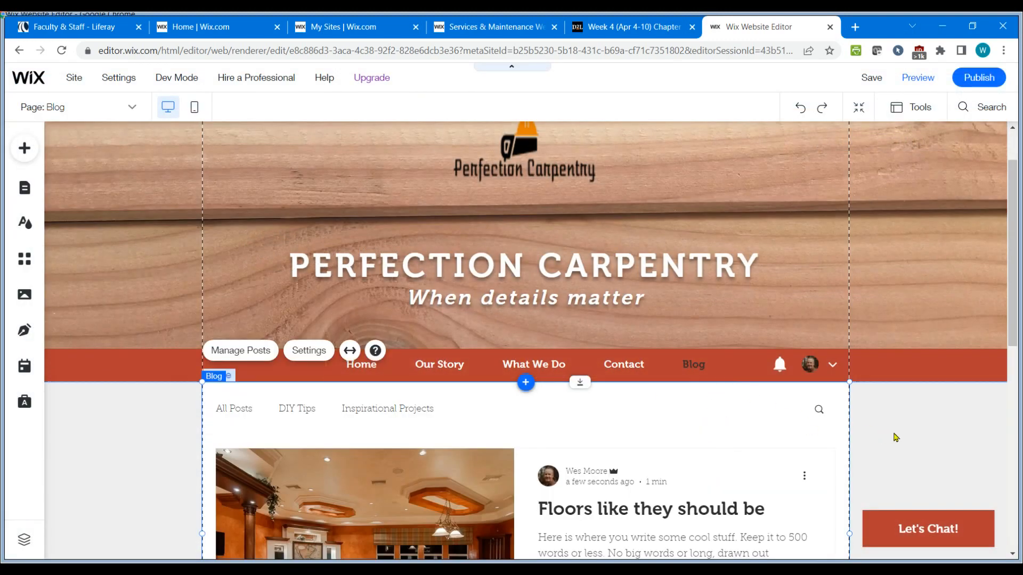
scroll(894, 436, "down", 3)
scroll(895, 437, "down", 3)
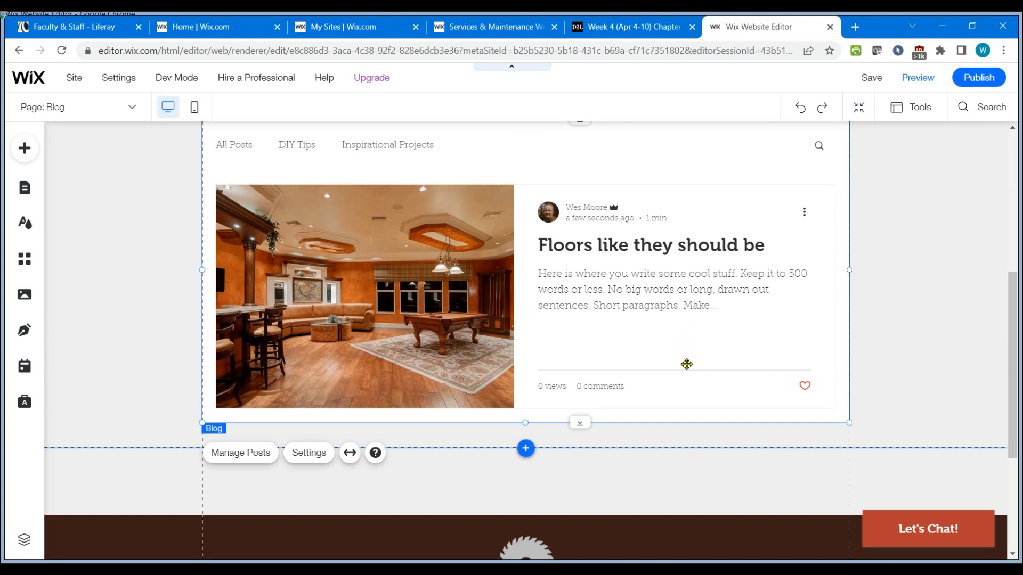
scroll(682, 373, "up", 2)
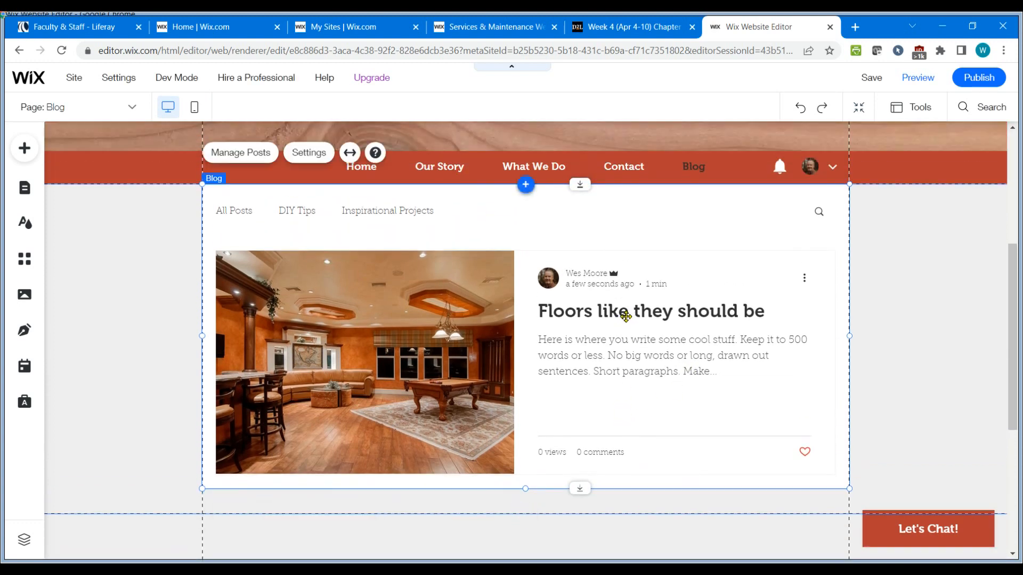
Preview the site and open the Floors like they should be post to check it.
left_click(918, 79)
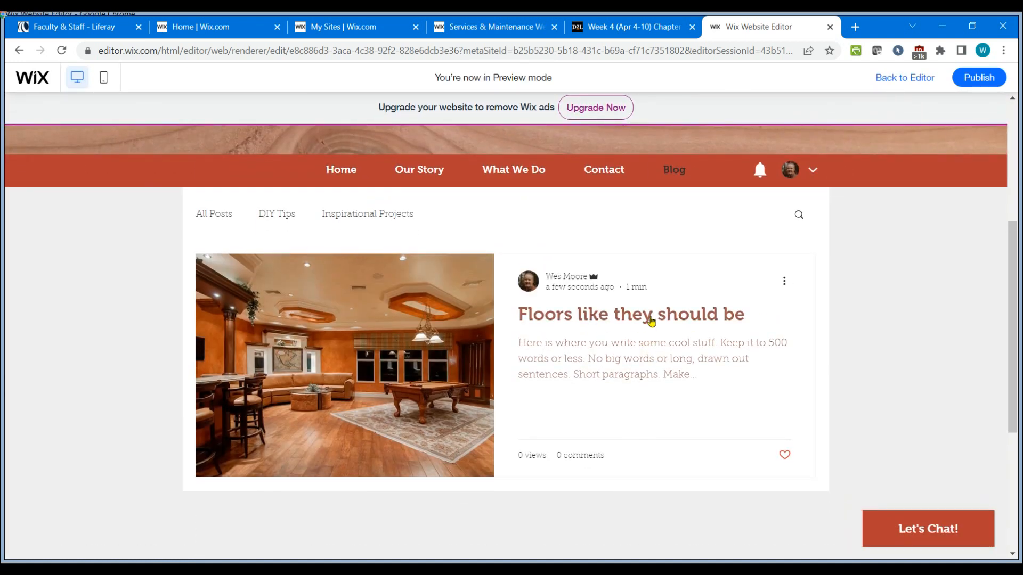
left_click(651, 320)
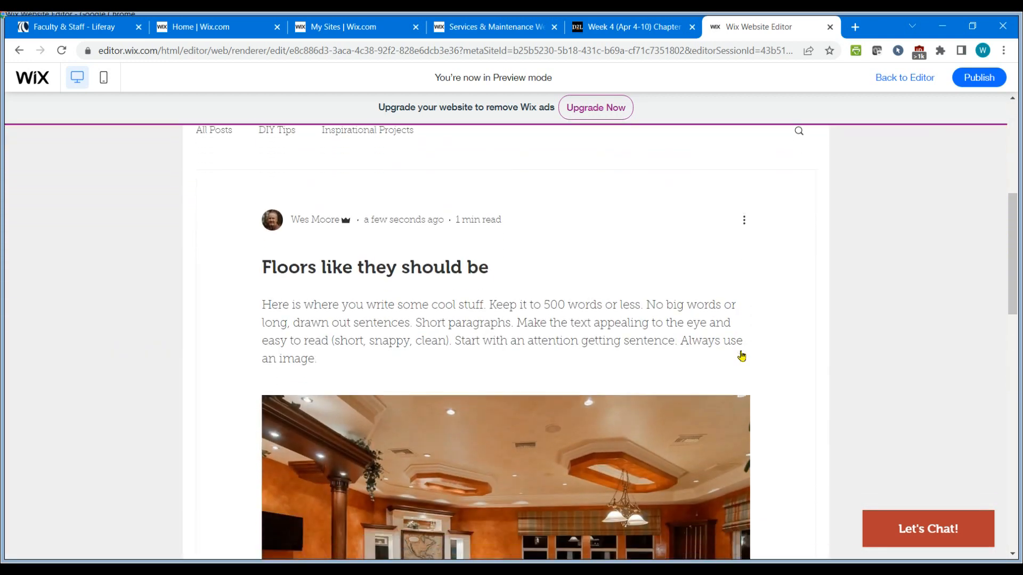
scroll(741, 356, "down", 7)
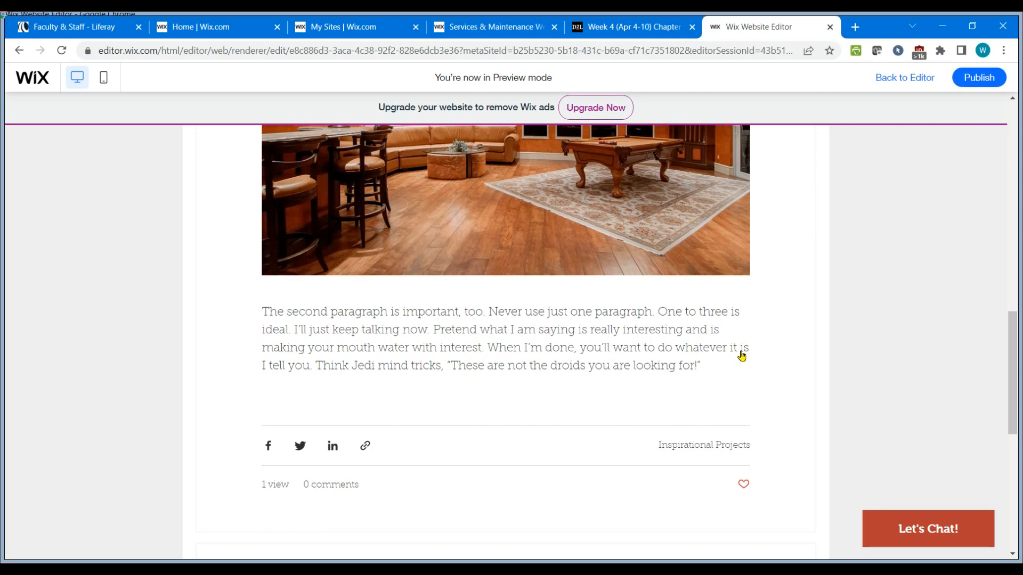
scroll(741, 356, "up", 6)
scroll(741, 356, "up", 7)
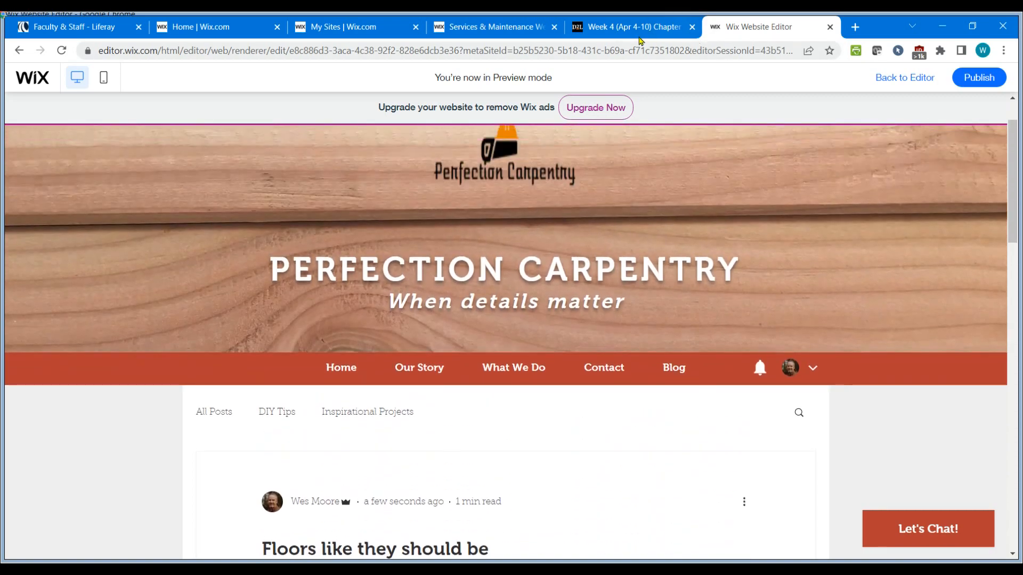
Review the remaining assignment steps in the course tab.
left_click(627, 33)
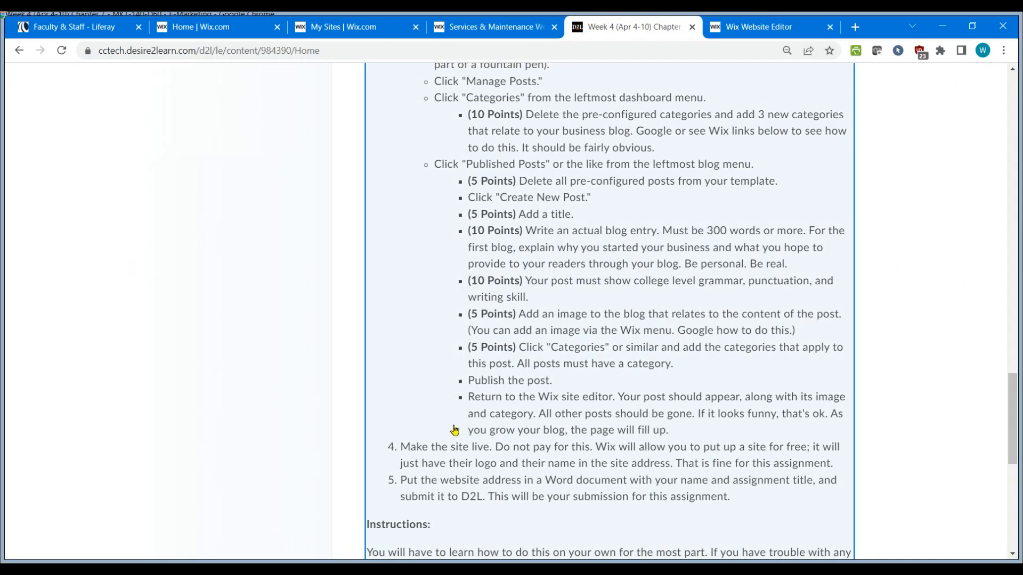
scroll(454, 430, "down", 1)
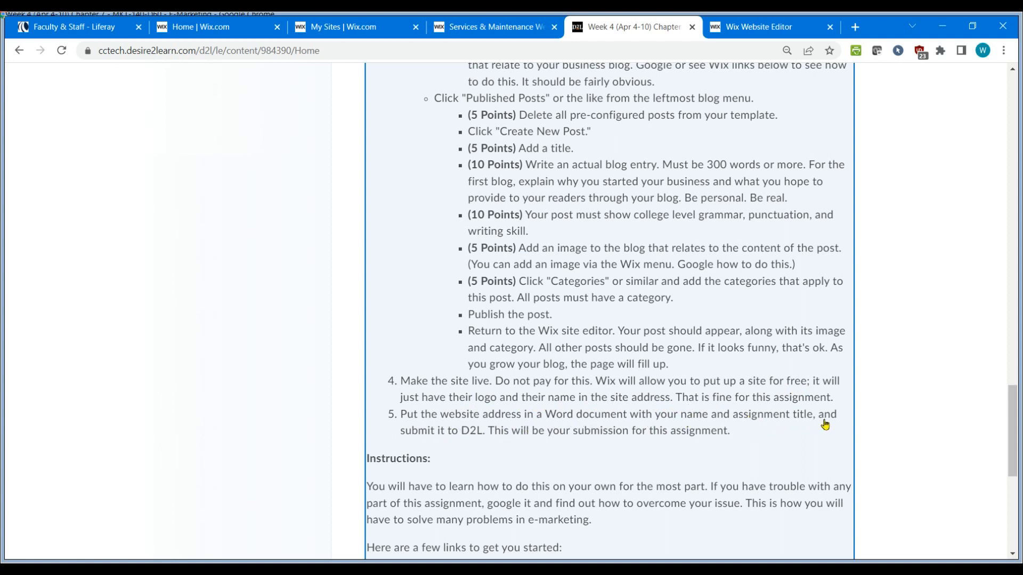
scroll(746, 131, "up", 5)
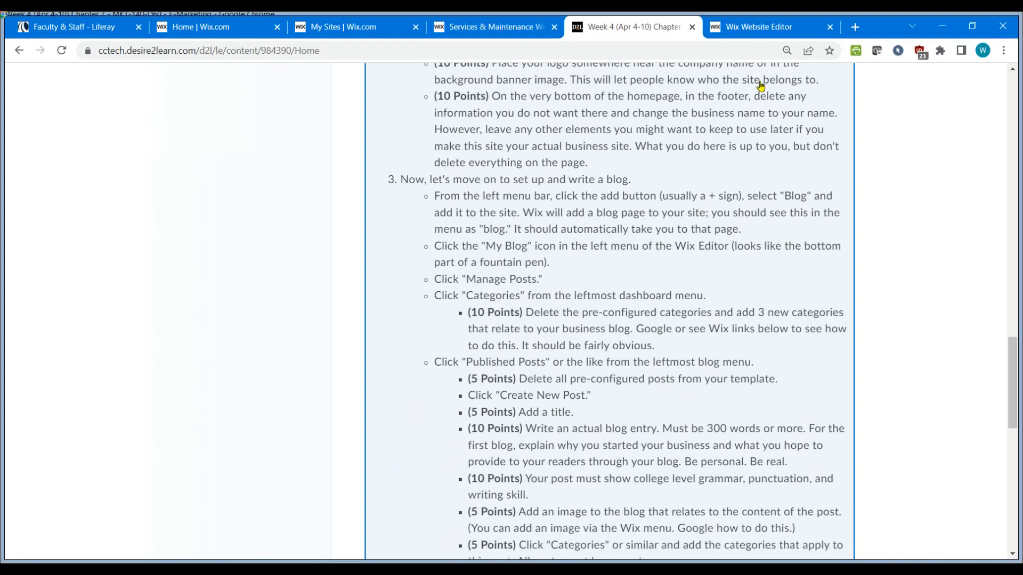
left_click(765, 28)
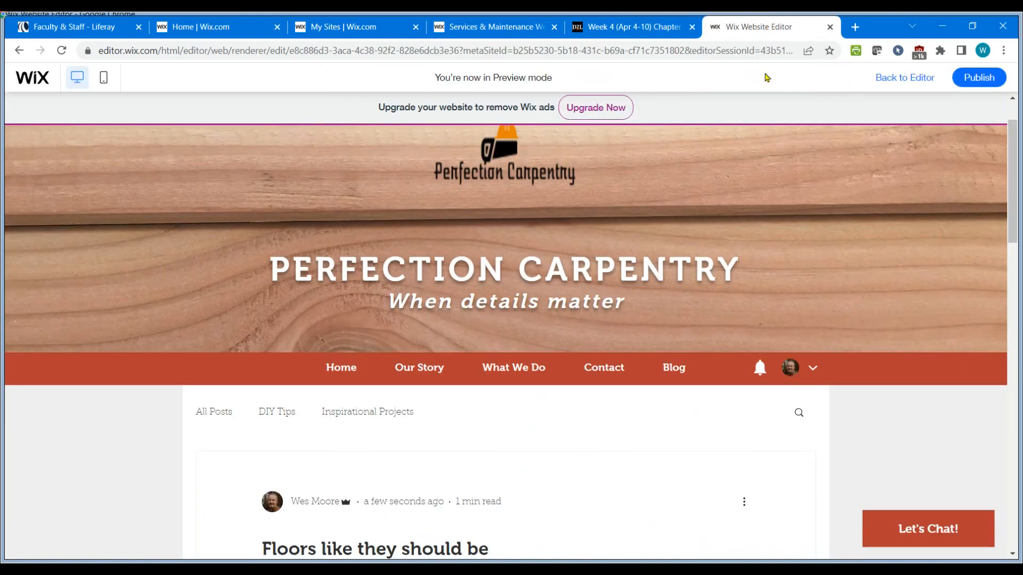
Publish the site and open the live site, selecting its web address.
left_click(979, 78)
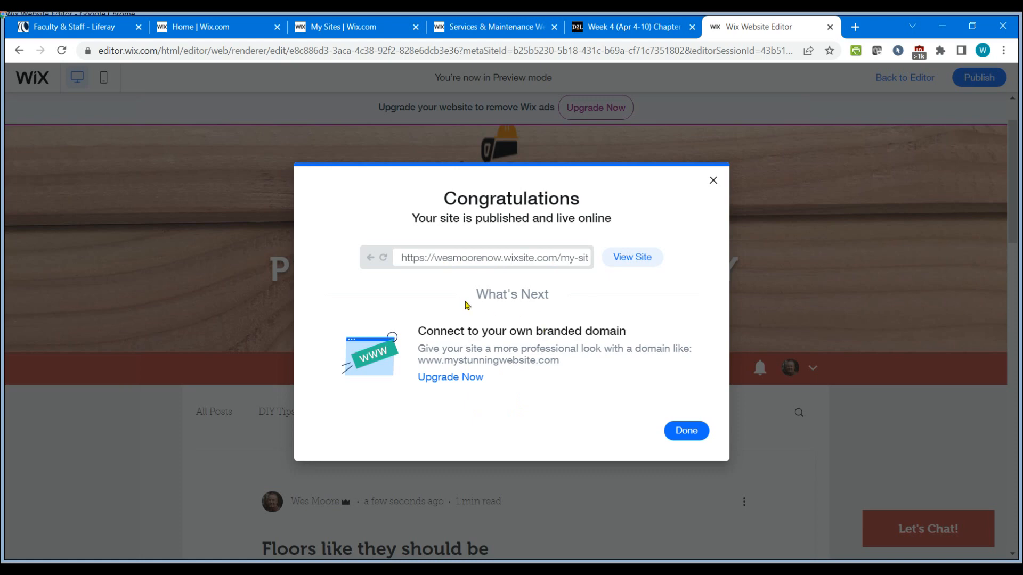
left_click(634, 258)
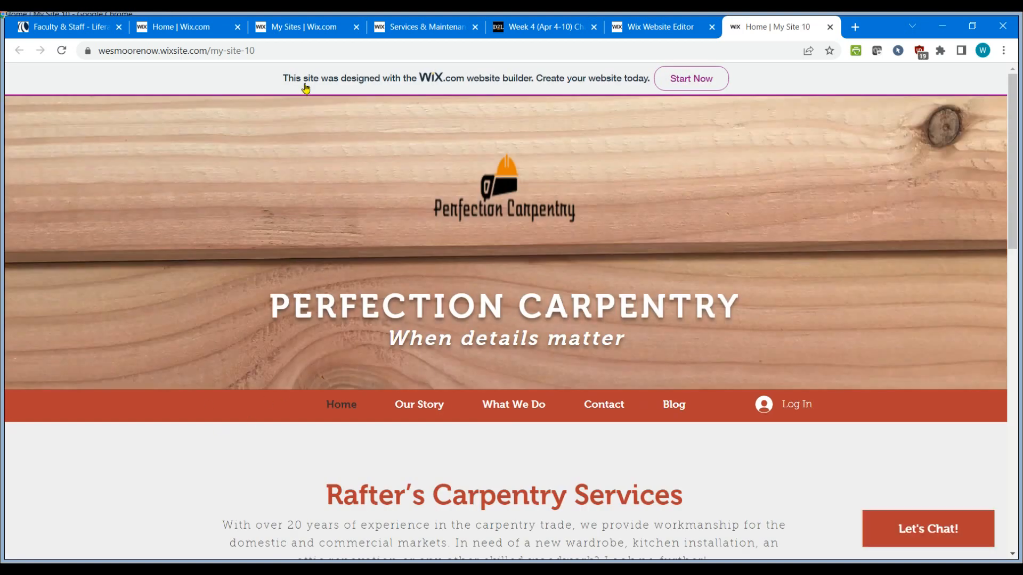
left_click(250, 50)
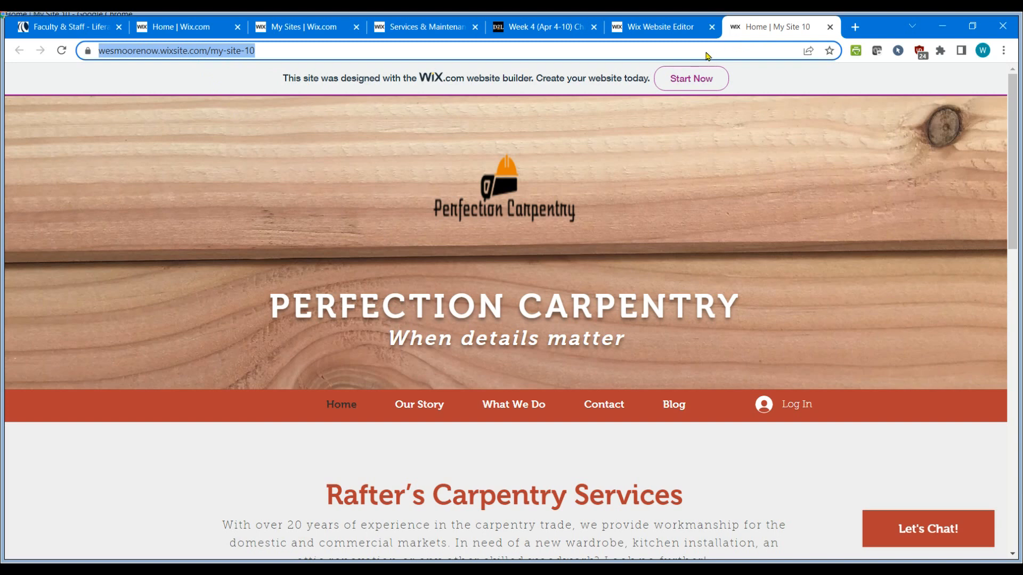
Close the publish congratulations and mobile editing dialogs in the editor tab.
left_click(660, 29)
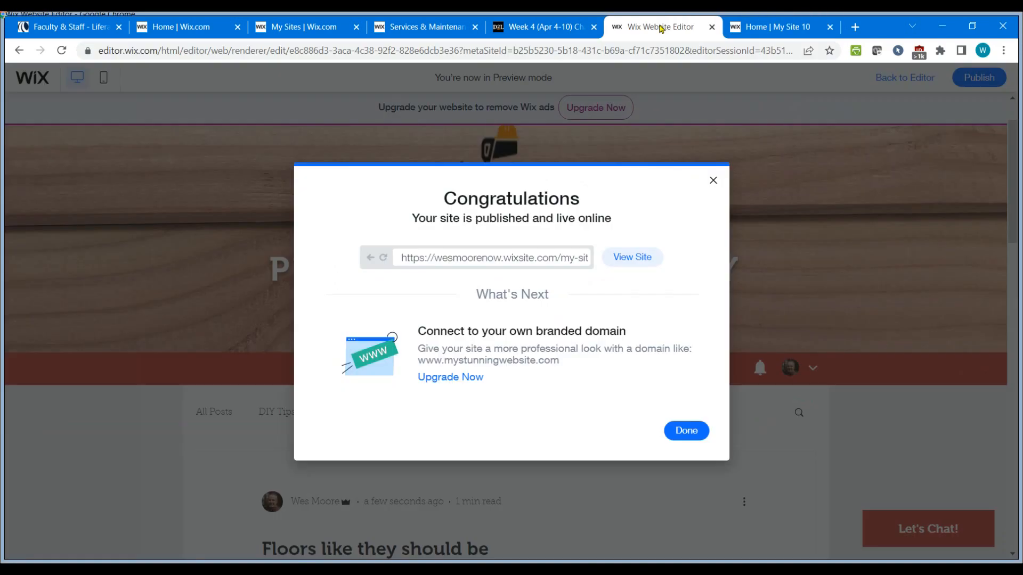
left_click(713, 182)
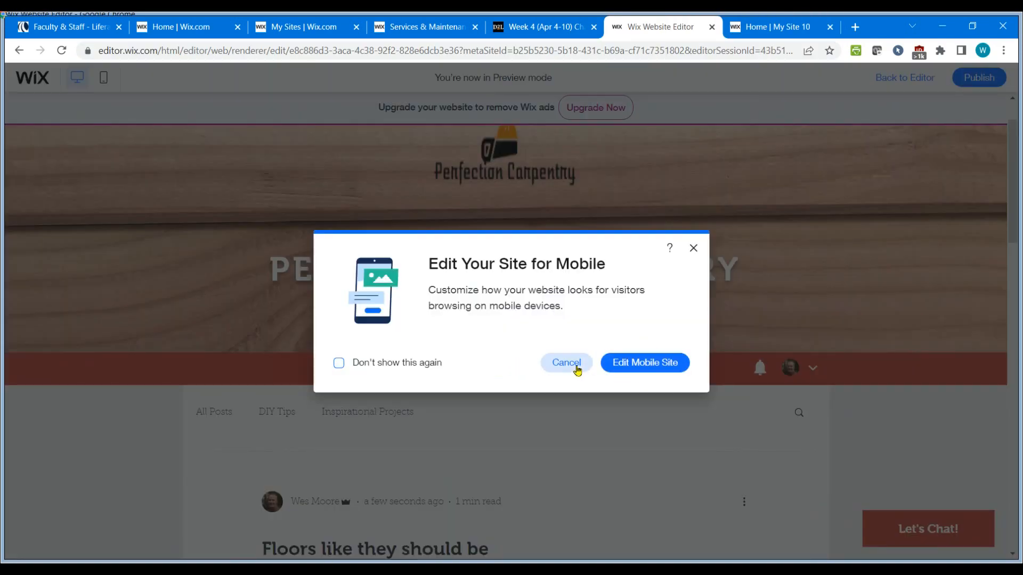
left_click(694, 249)
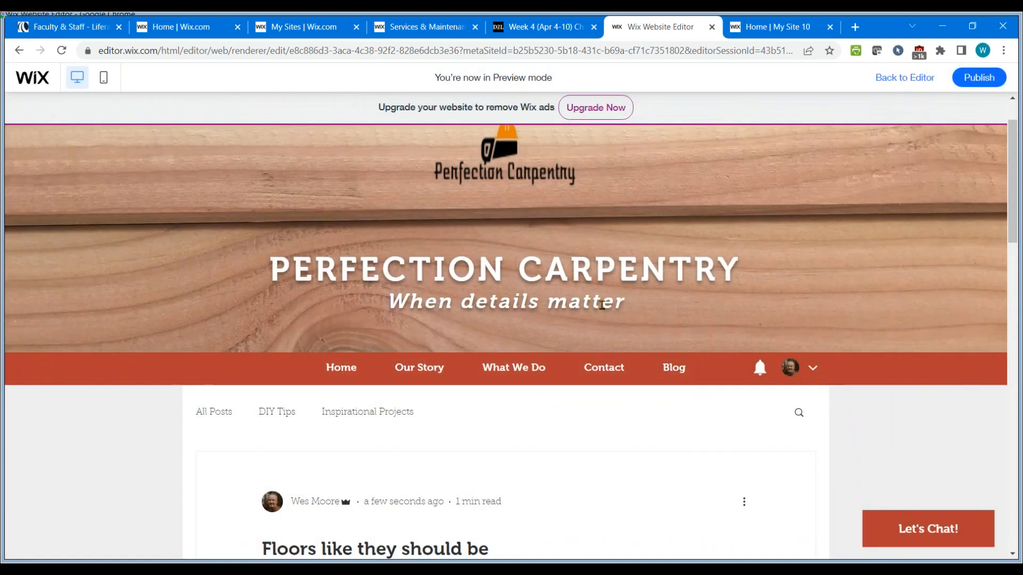
scroll(712, 263, "up", 1)
scroll(713, 262, "up", 1)
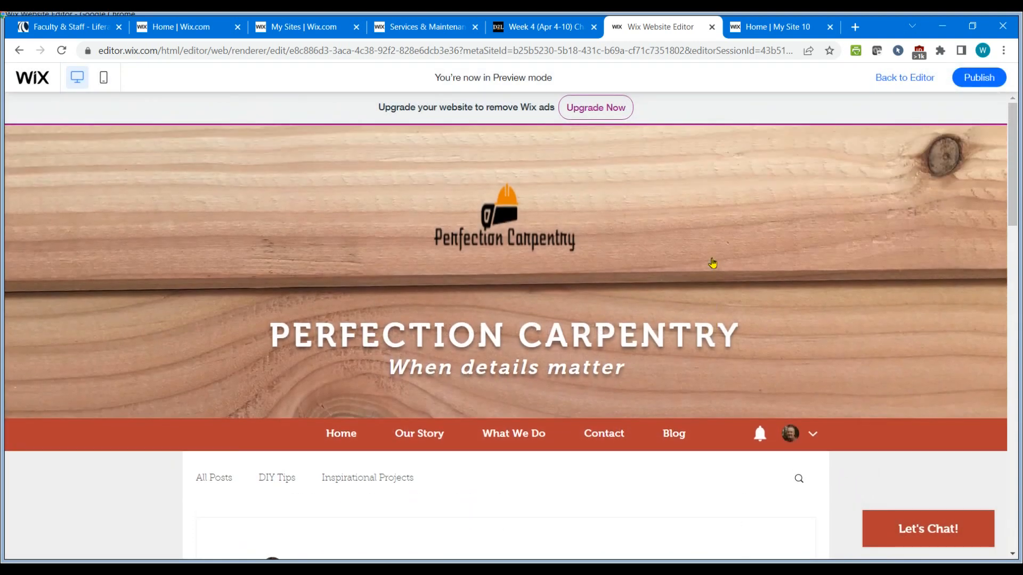
Return to the editor and briefly open the published site in a new tab before closing it.
left_click(906, 80)
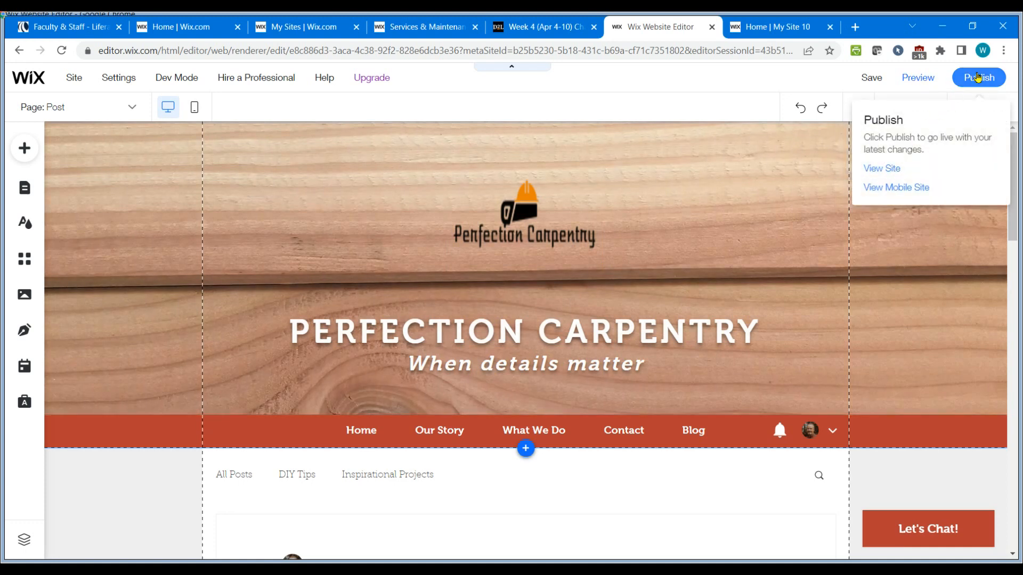
left_click(880, 169)
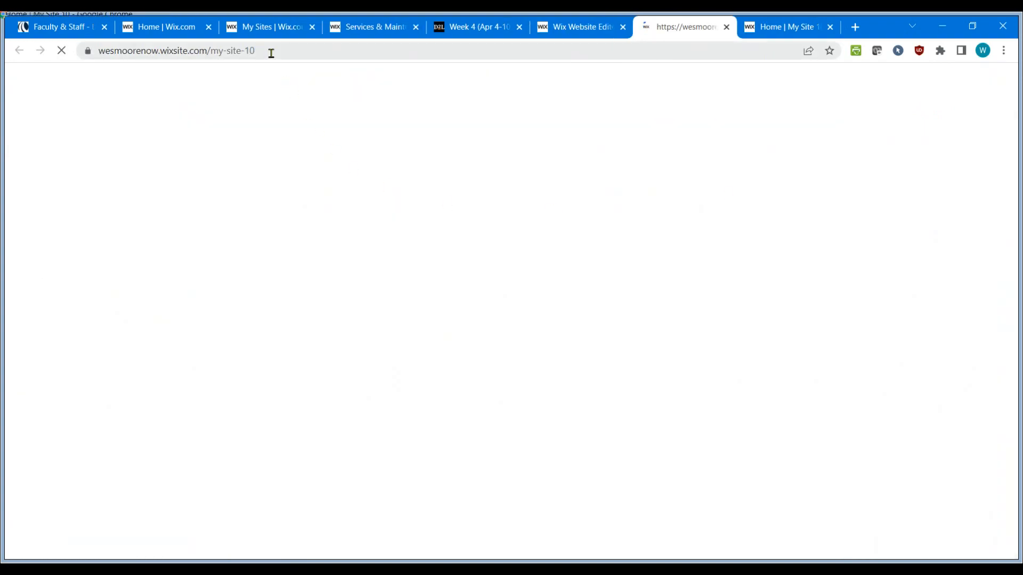
key("ctrl+w")
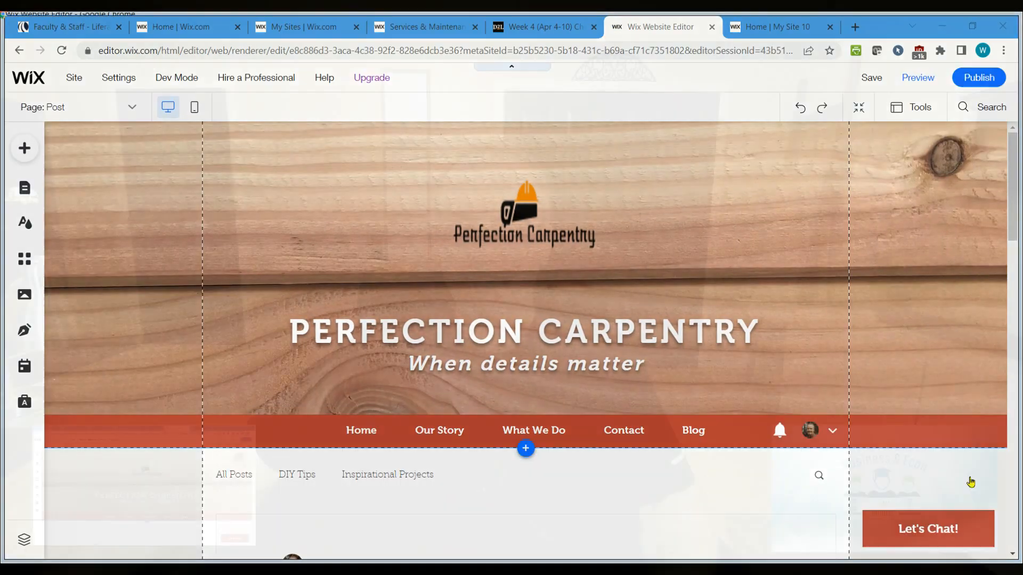